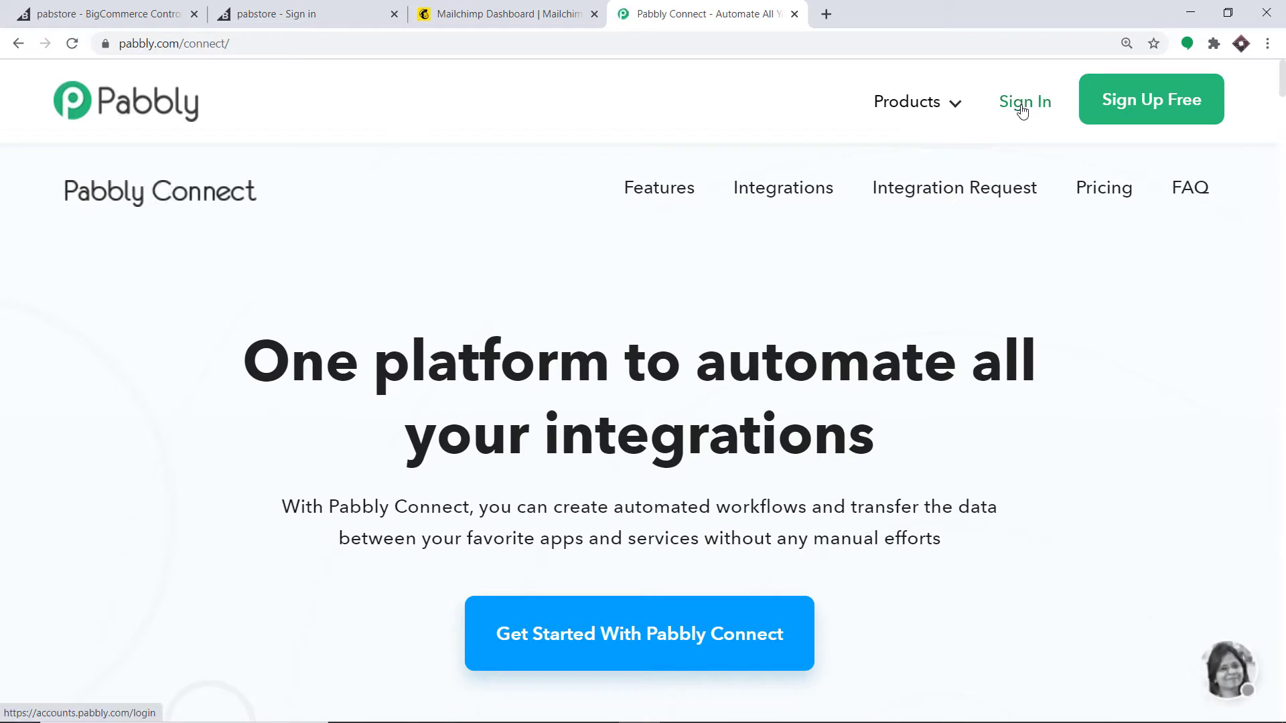
# Step: Sign in to Pabbly and launch Pabbly Connect from the All Apps page
pyautogui.click(1022, 112)
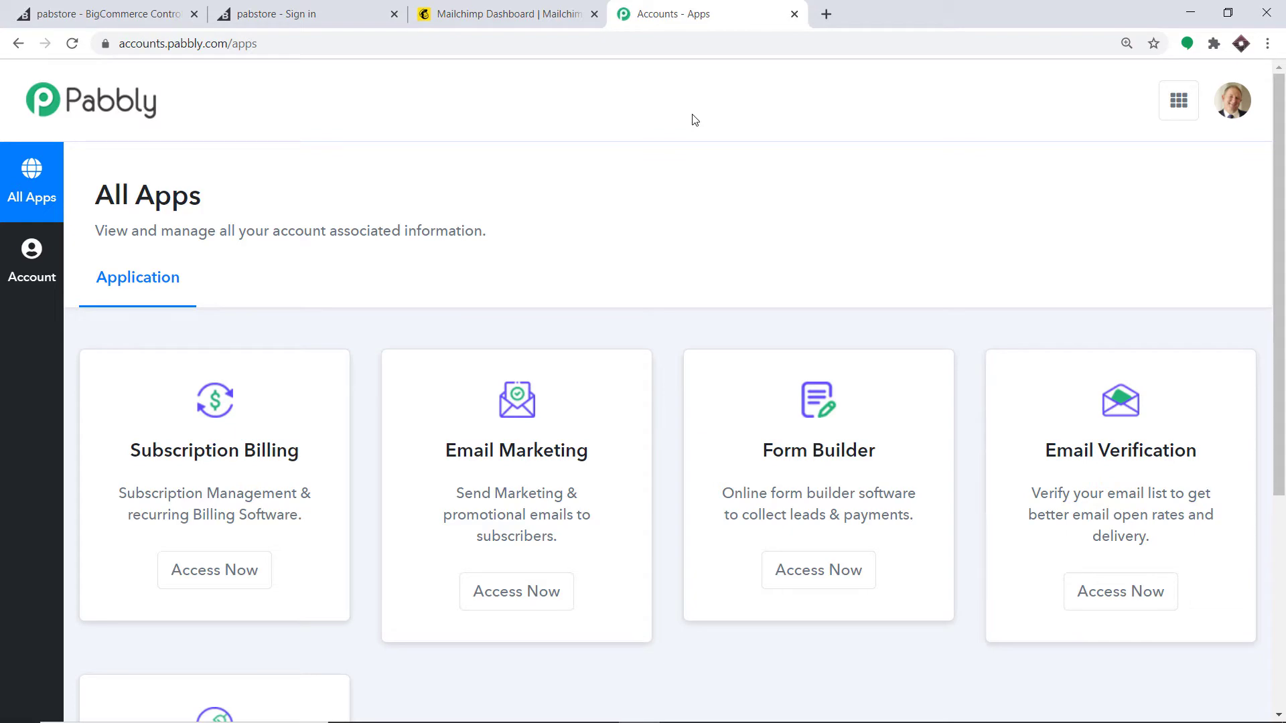
pyautogui.scroll(-5, 695, 119)
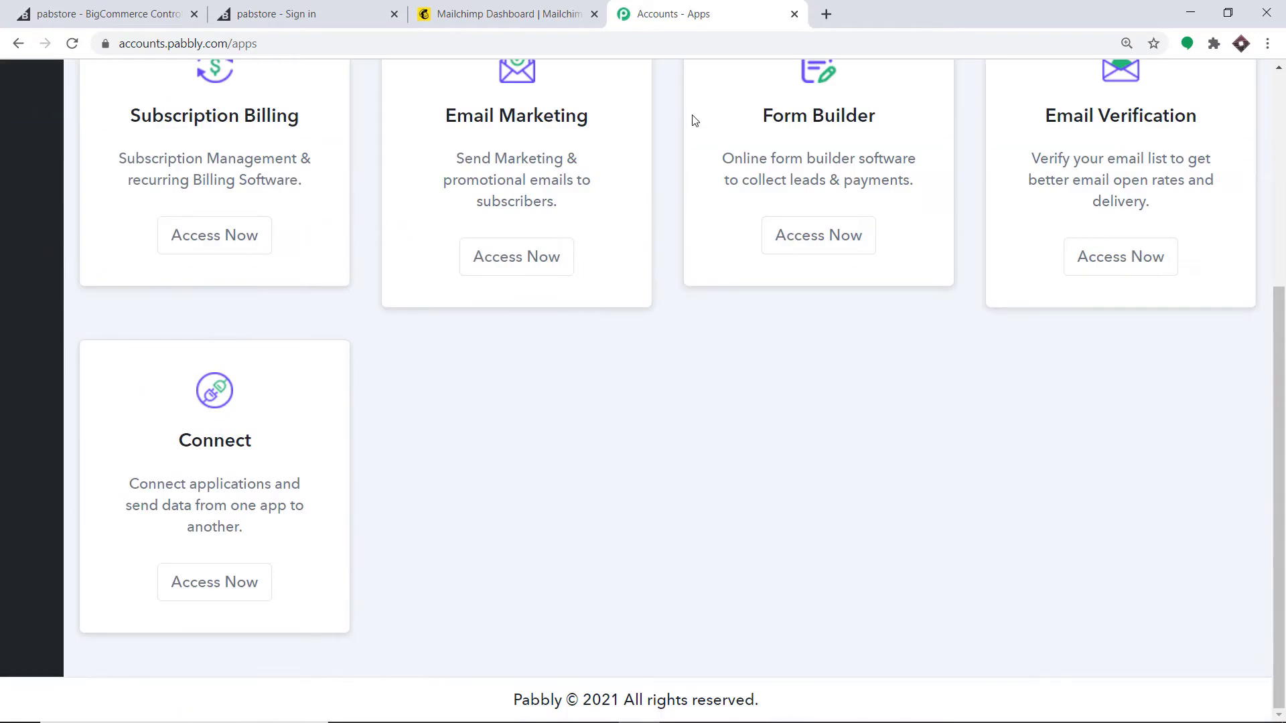
pyautogui.click(191, 586)
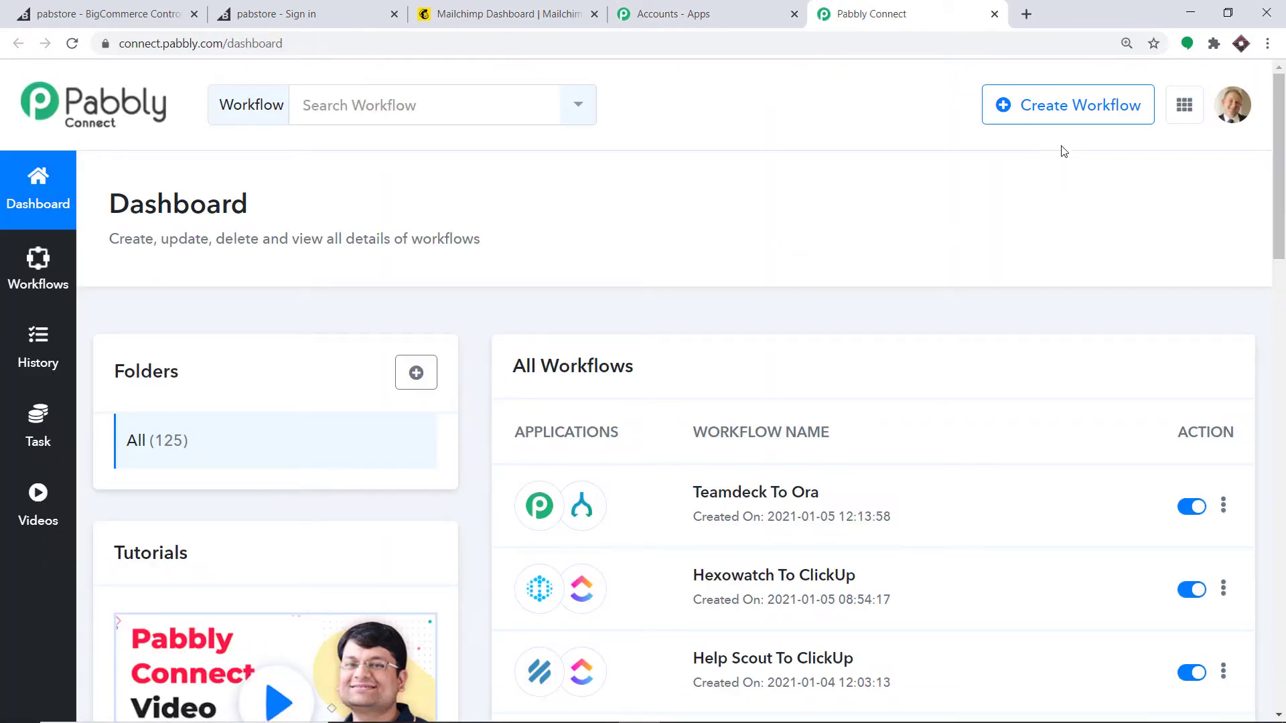
# Step: Create a new workflow titled 'BigCommerce To Mailchimp'
pyautogui.click(1060, 112)
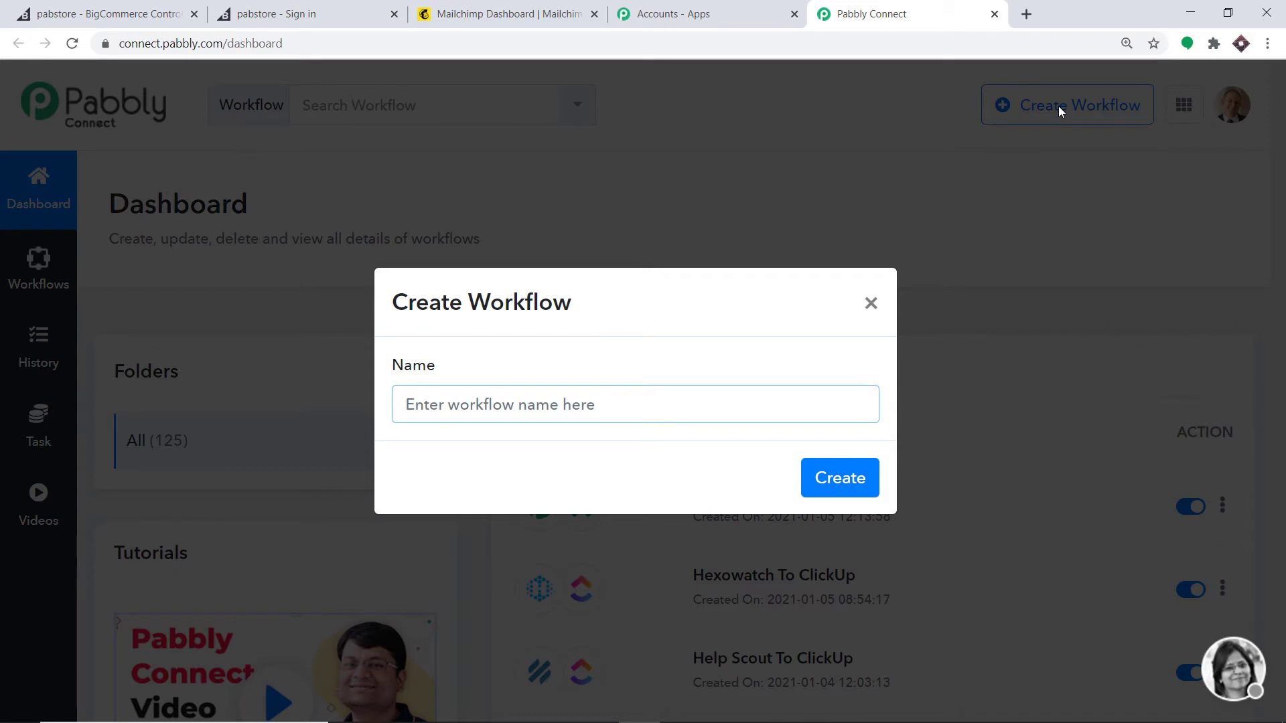
pyautogui.write('Big')
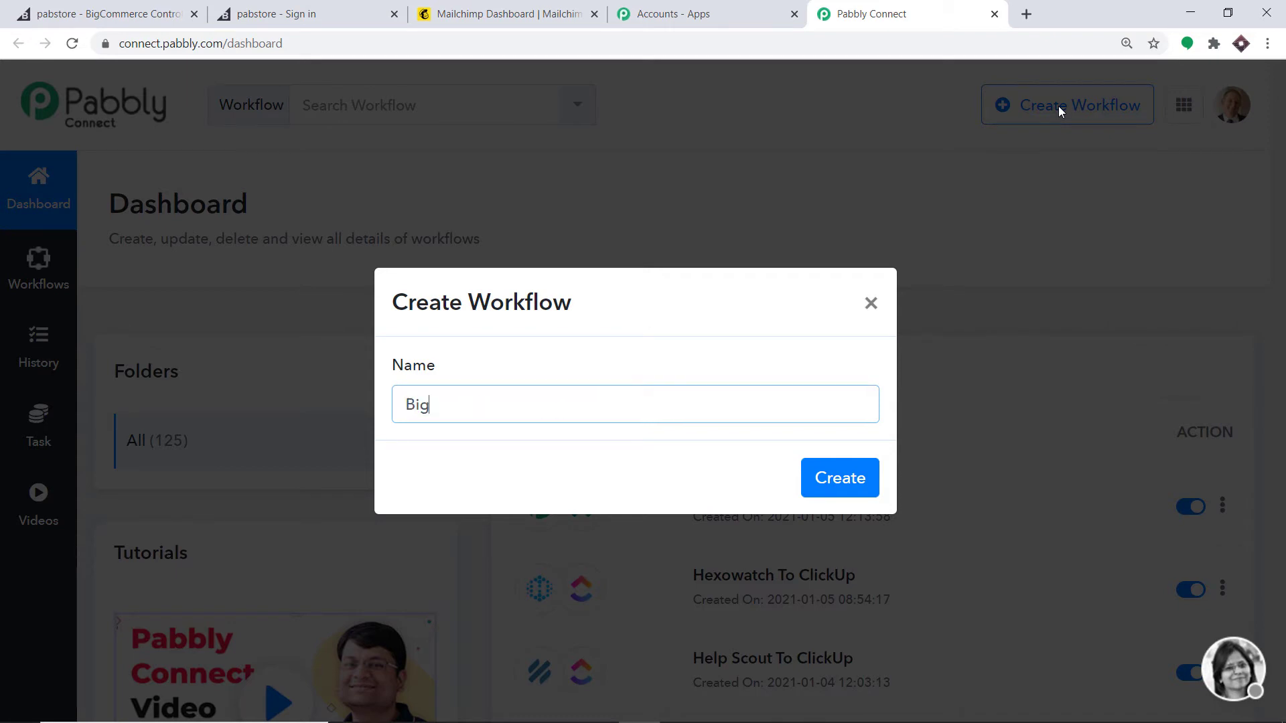
pyautogui.write('Commerce To')
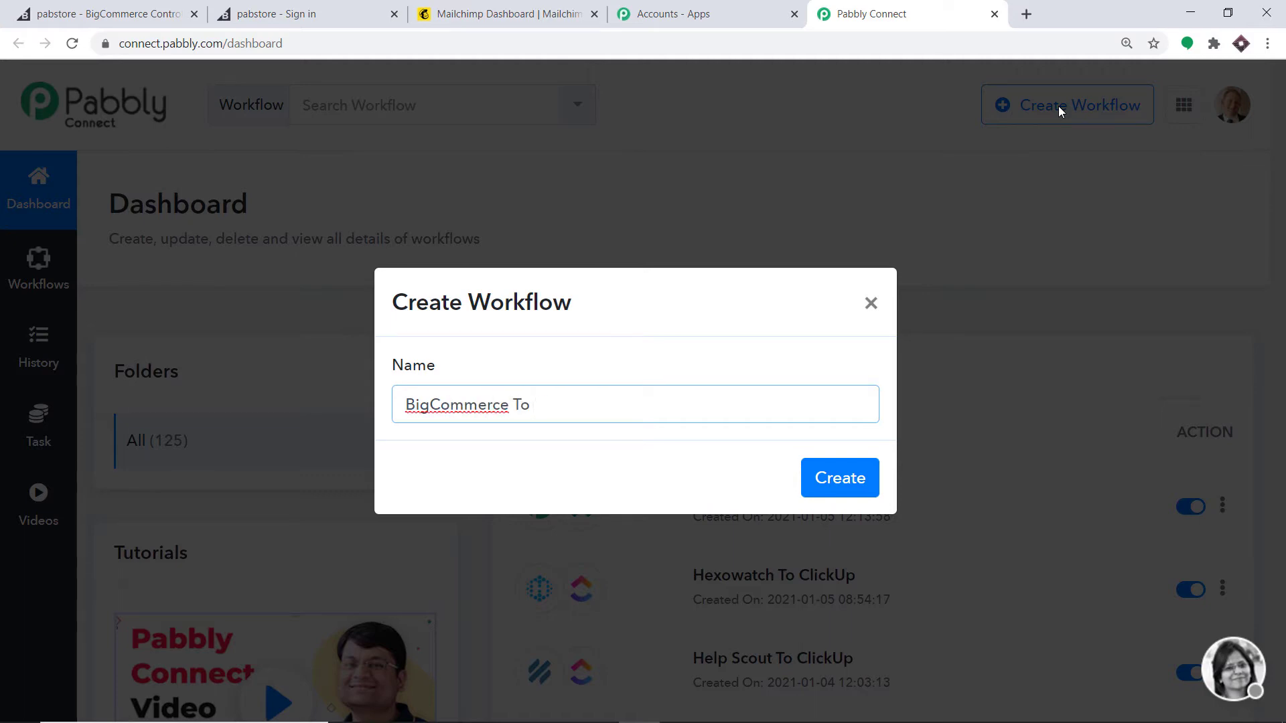
pyautogui.write(' MailC')
pyautogui.press('BackSpace')
pyautogui.write('chimp')
pyautogui.click(844, 492)
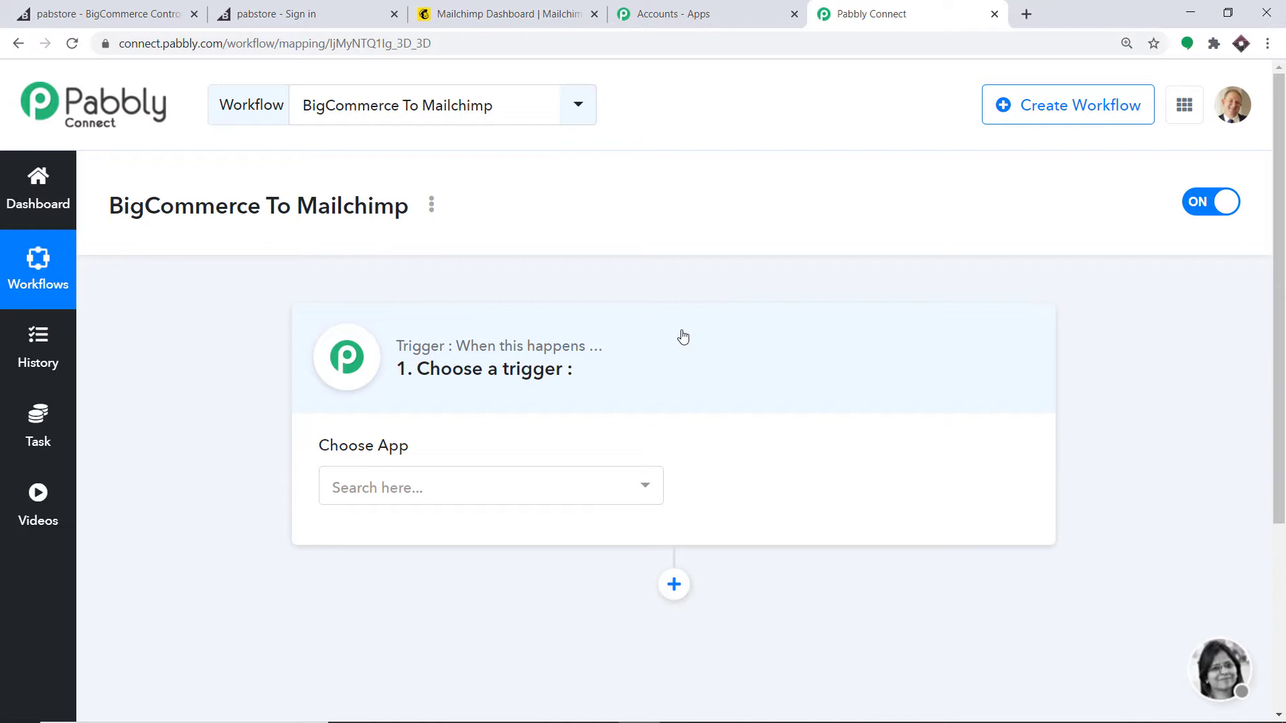
# Step: Set the workflow trigger to BigCommerce with the New Customer event
pyautogui.click(451, 485)
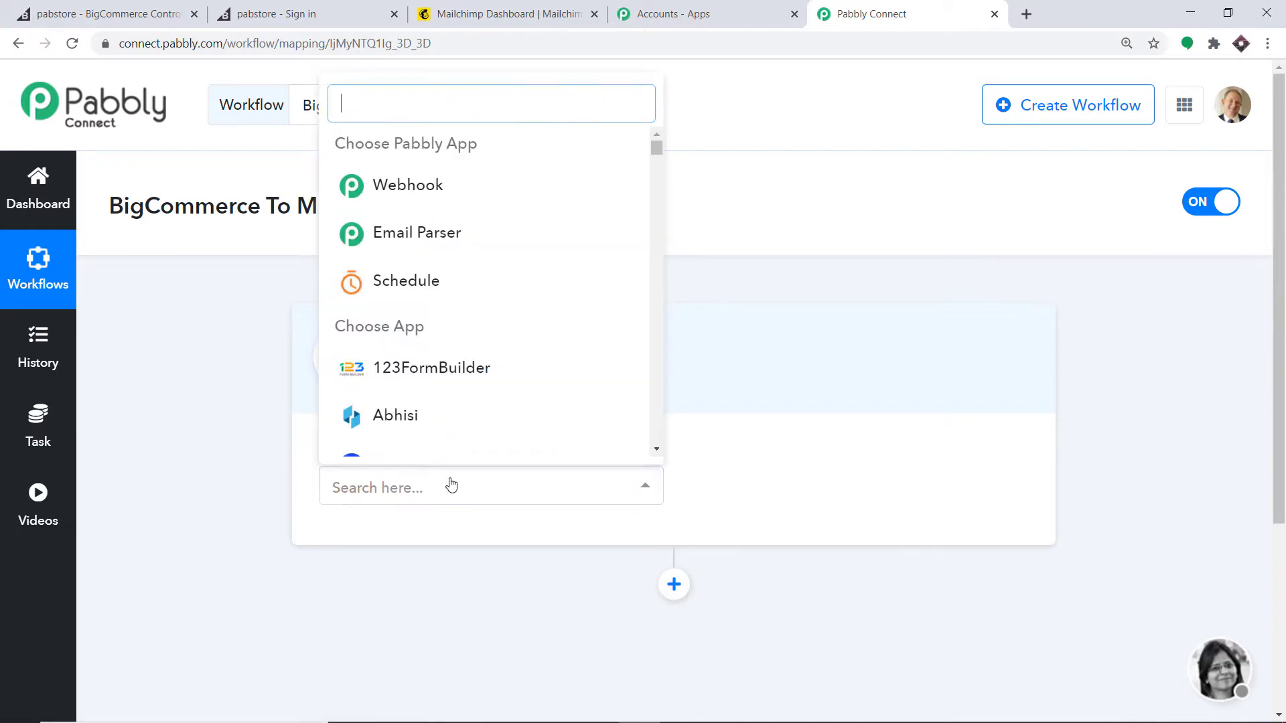
pyautogui.write('big')
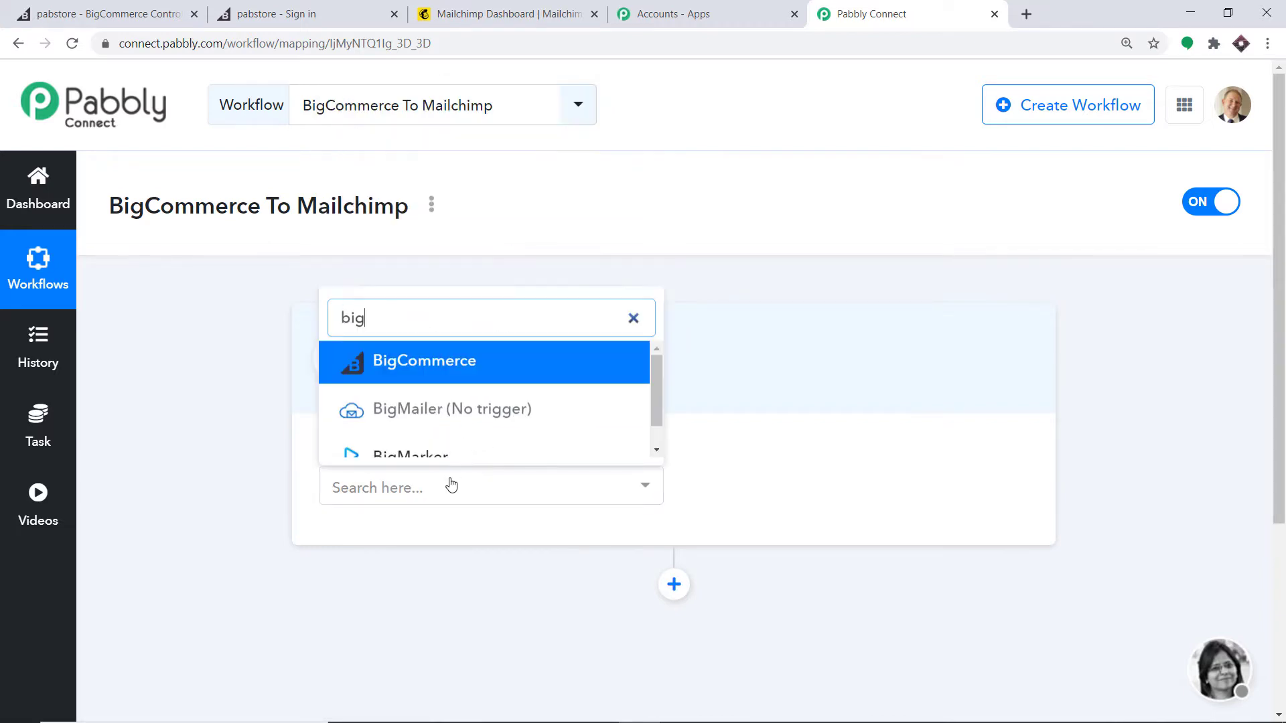
pyautogui.click(465, 364)
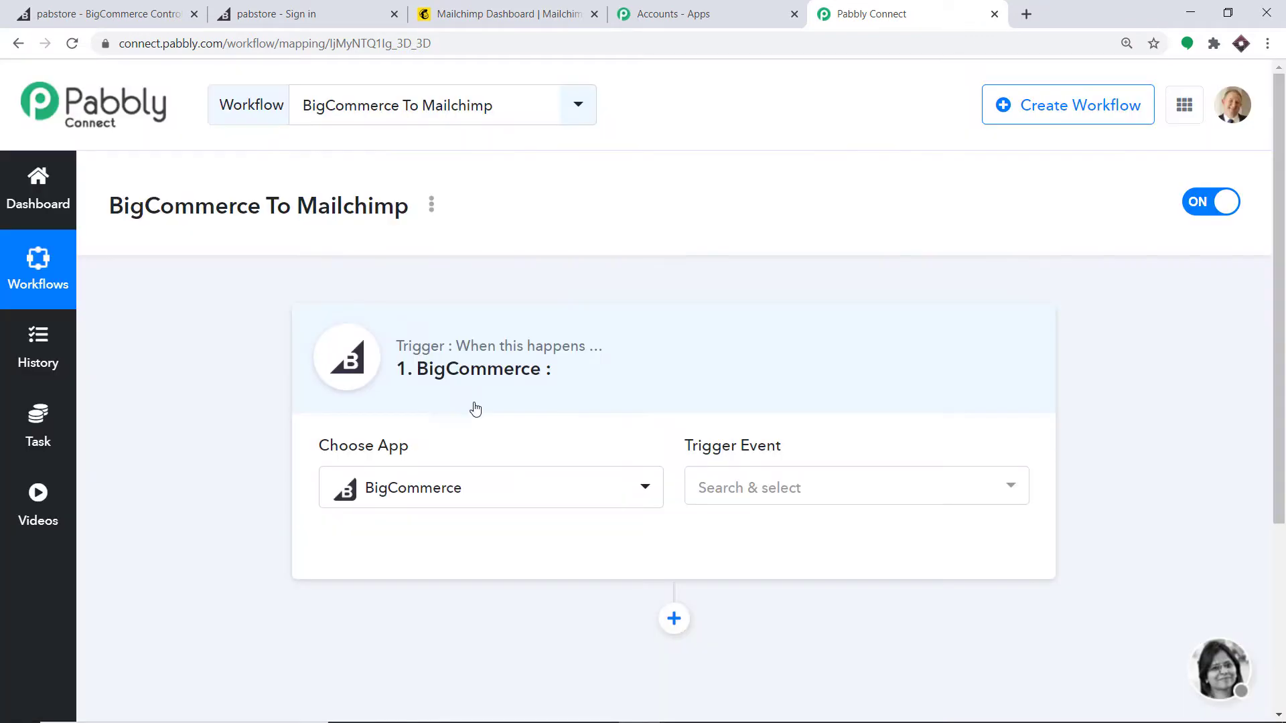
pyautogui.click(810, 486)
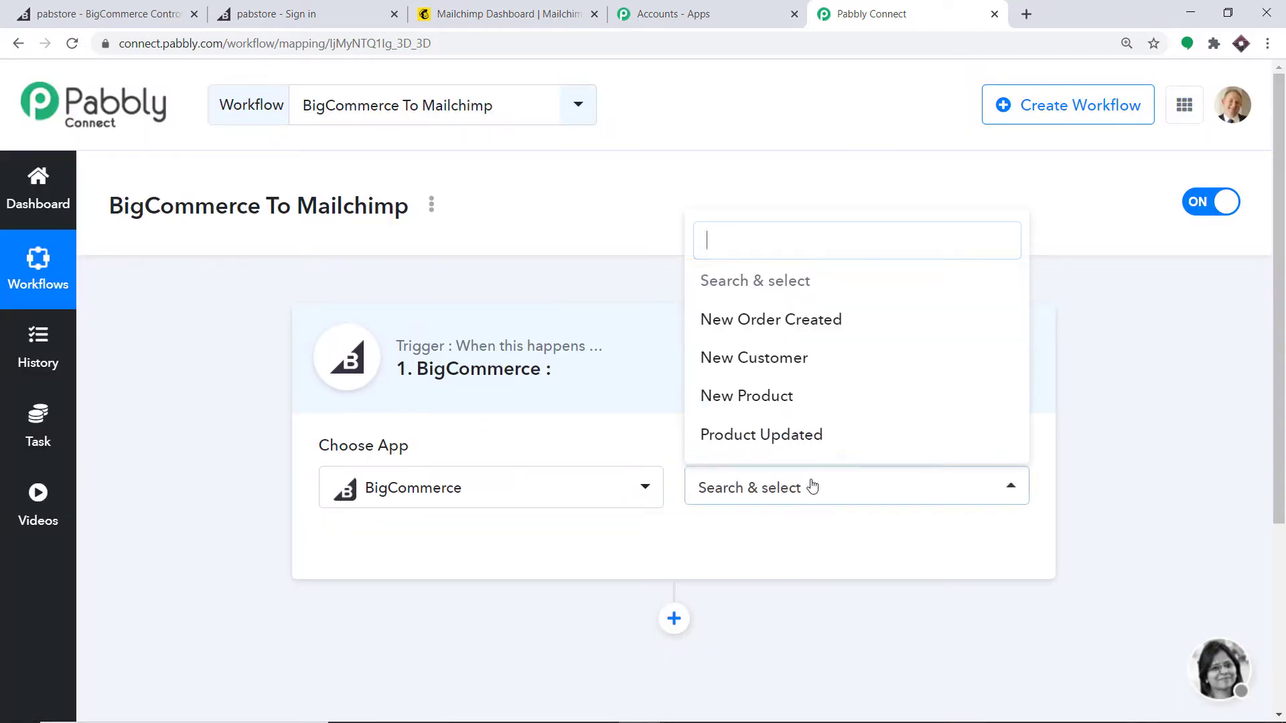
pyautogui.click(796, 362)
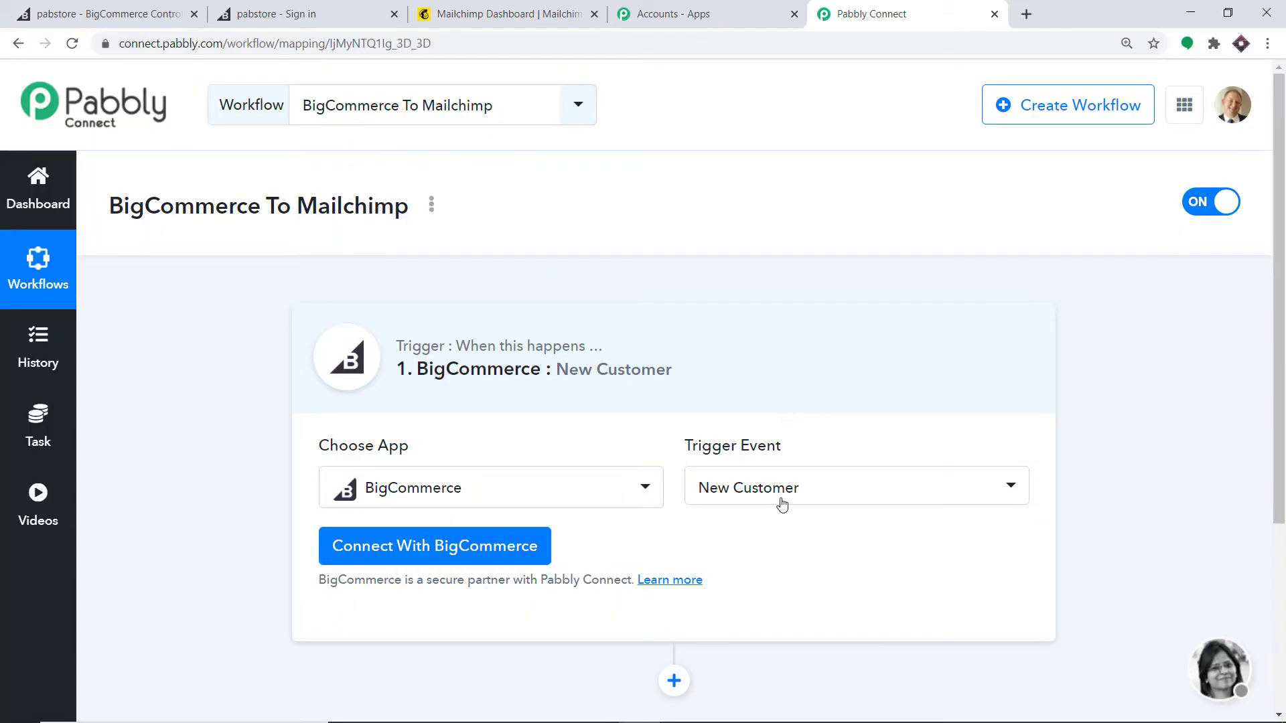
pyautogui.click(781, 501)
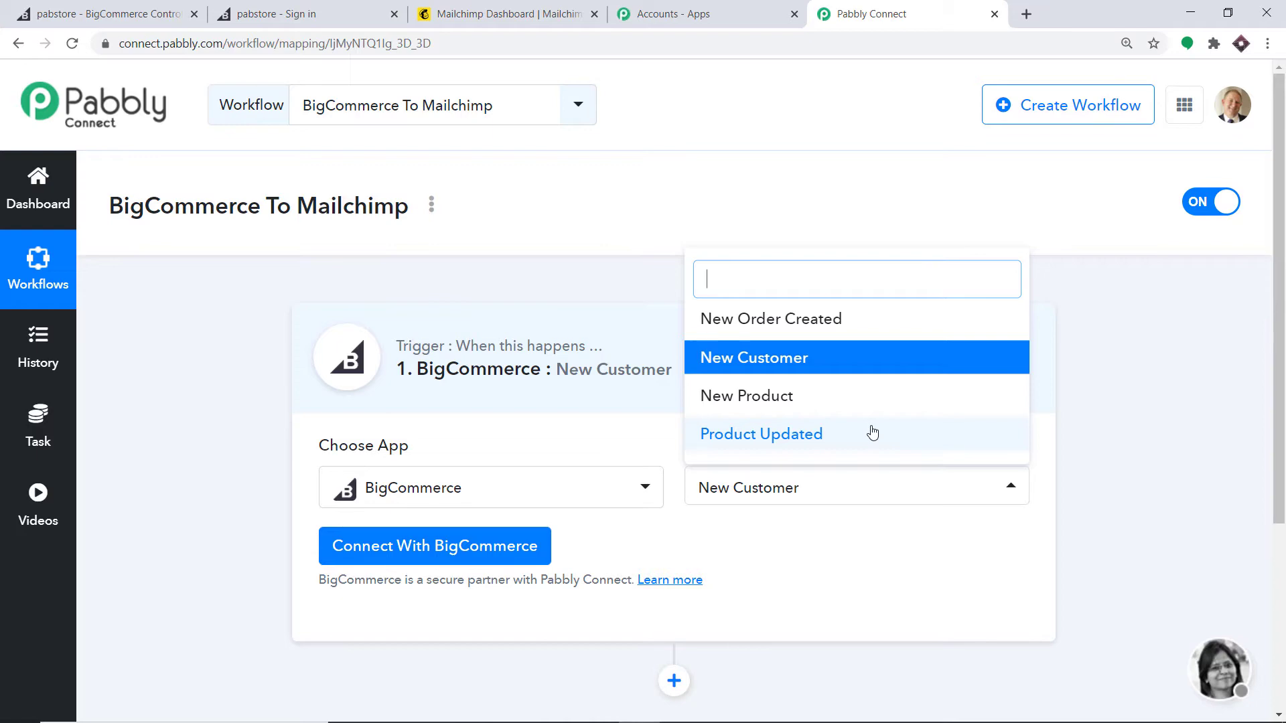
pyautogui.click(854, 583)
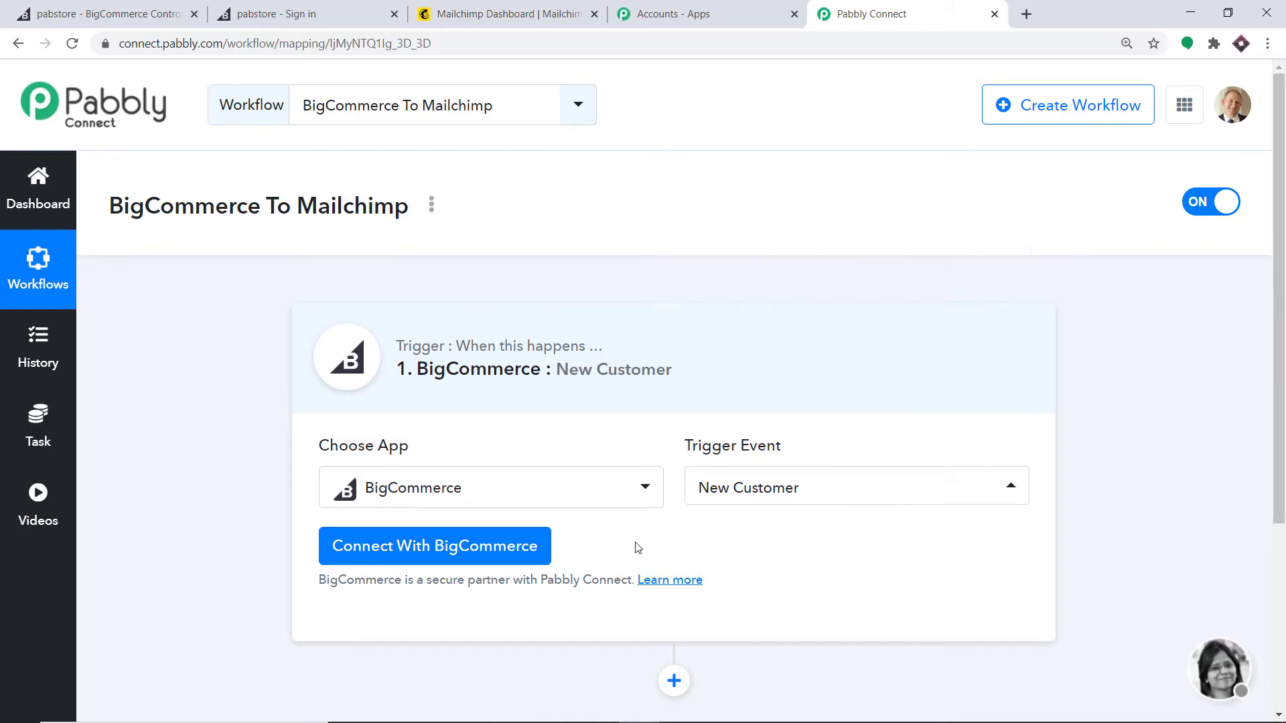
# Step: Open the BigCommerce connection form, then go to the BigCommerce store admin
pyautogui.click(403, 561)
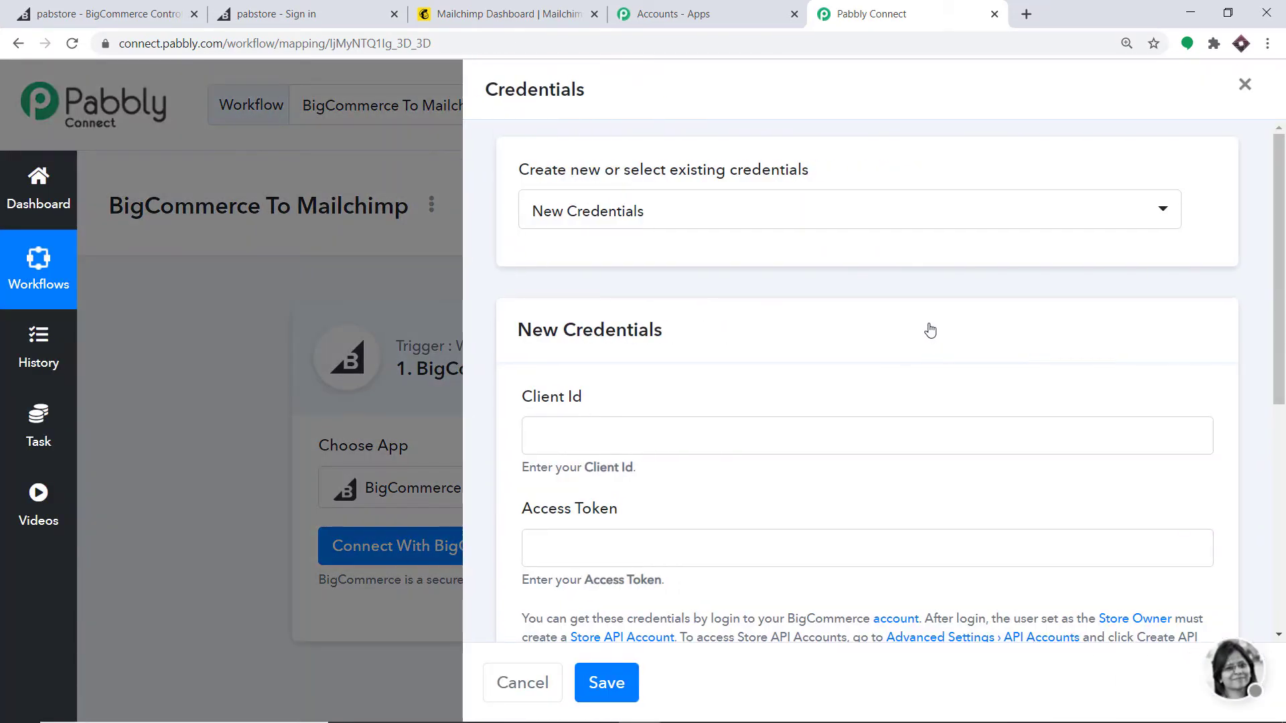
pyautogui.scroll(-1, 929, 330)
pyautogui.scroll(-1, 929, 330)
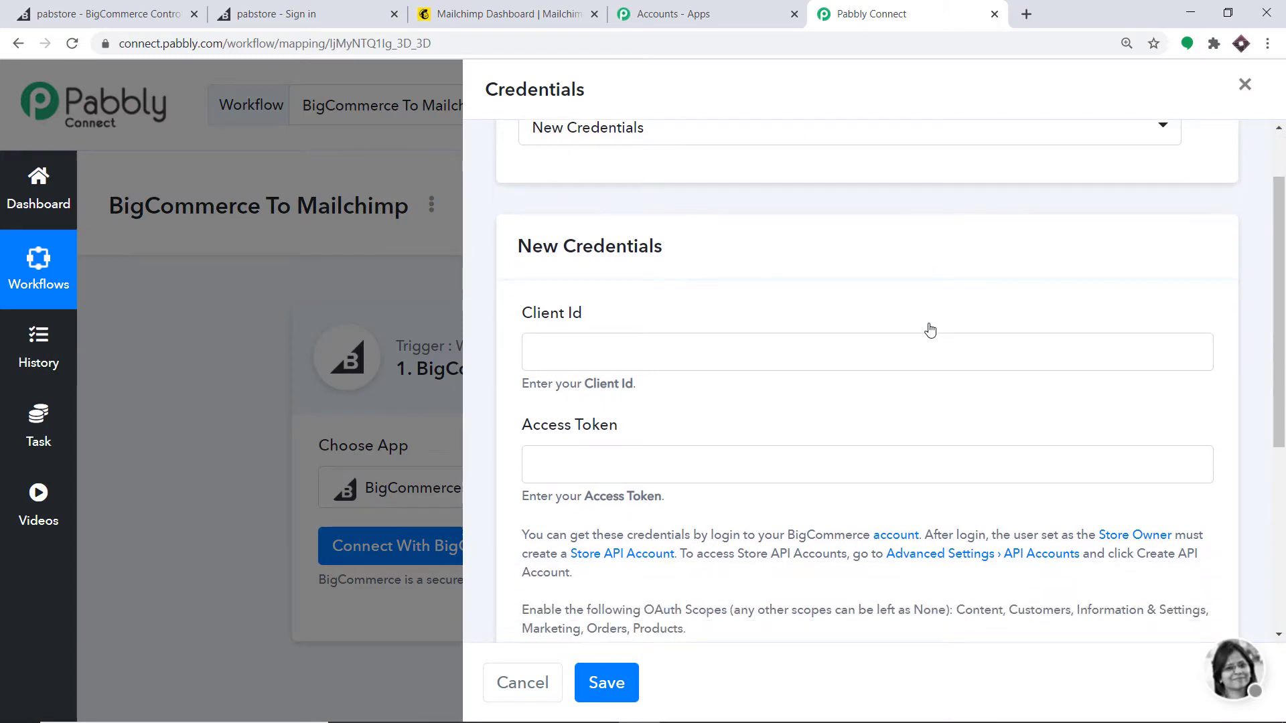
pyautogui.scroll(1, 929, 330)
pyautogui.scroll(-3, 928, 328)
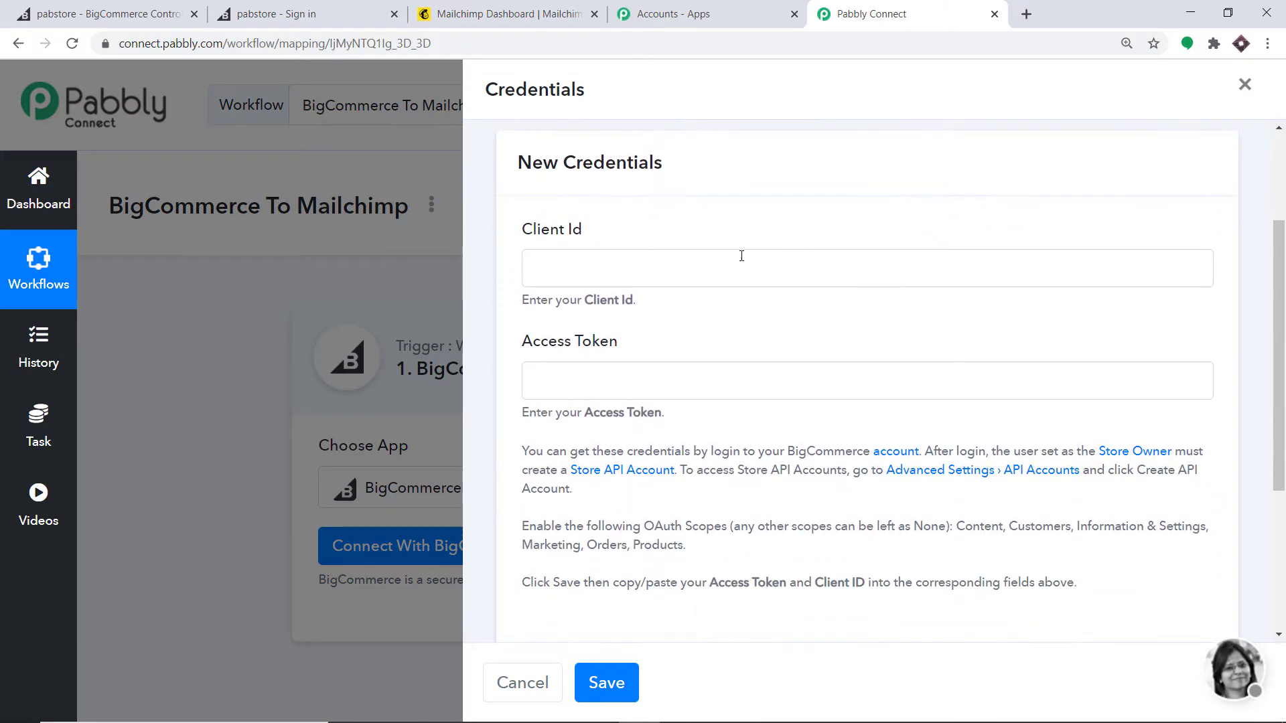
pyautogui.scroll(-2, 659, 349)
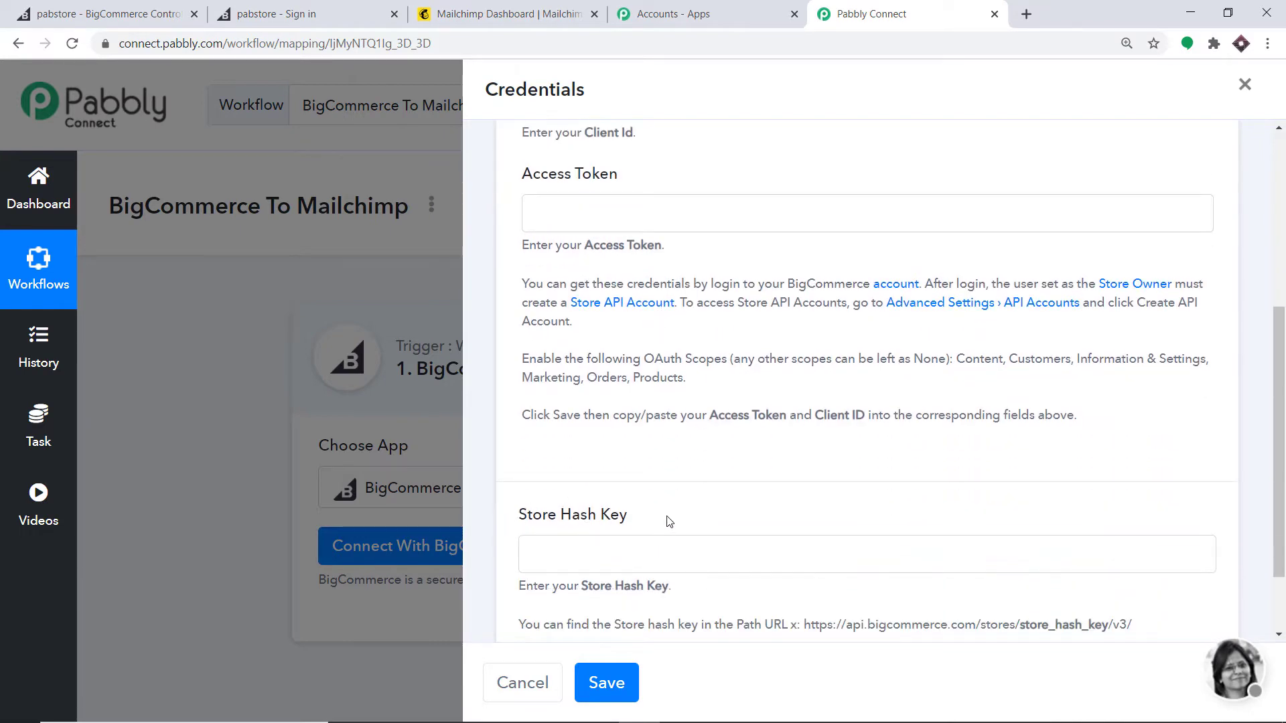
pyautogui.scroll(3, 669, 522)
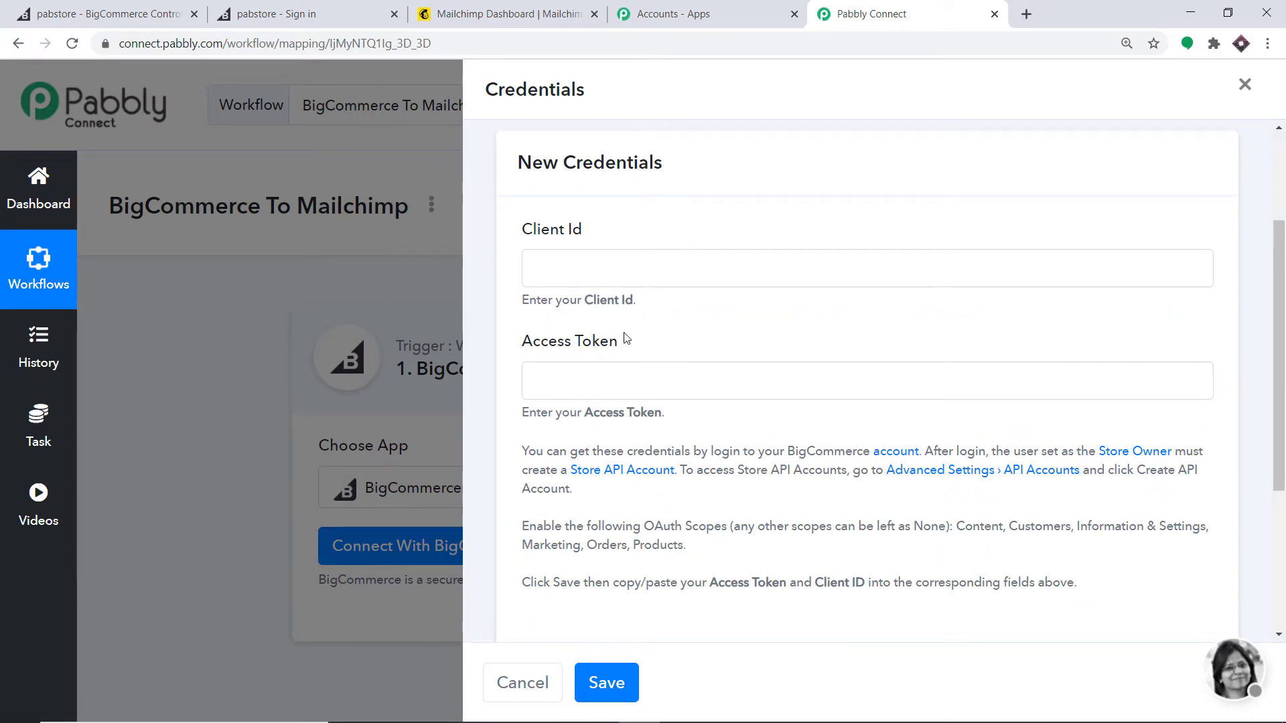
pyautogui.click(87, 14)
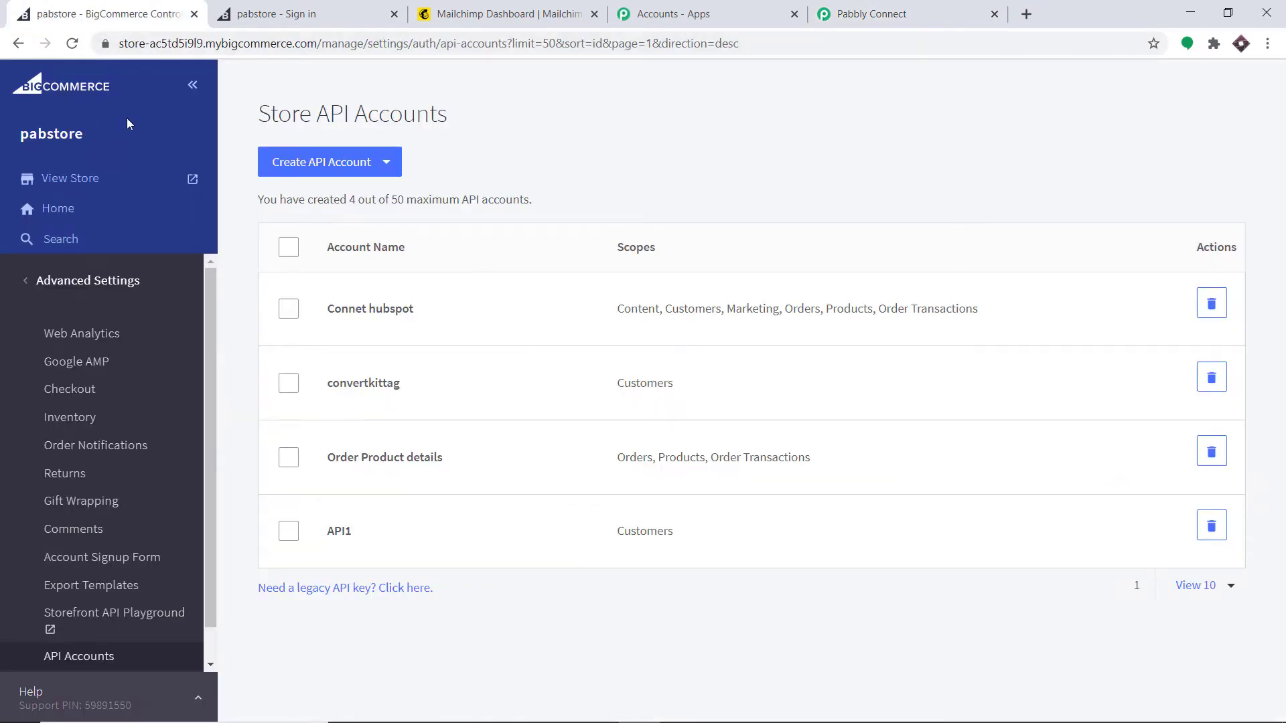
# Step: Go to Advanced Settings > API Accounts and start a new V2/V3 API token account
pyautogui.click(53, 282)
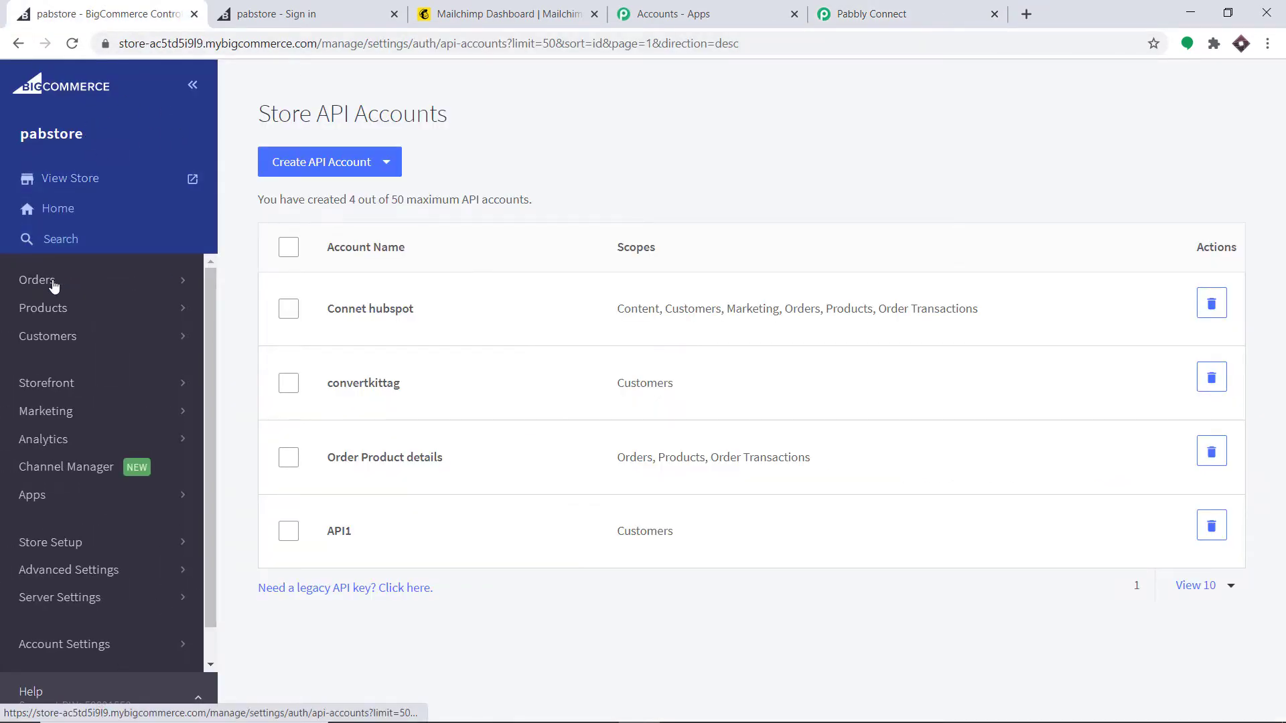
pyautogui.click(71, 569)
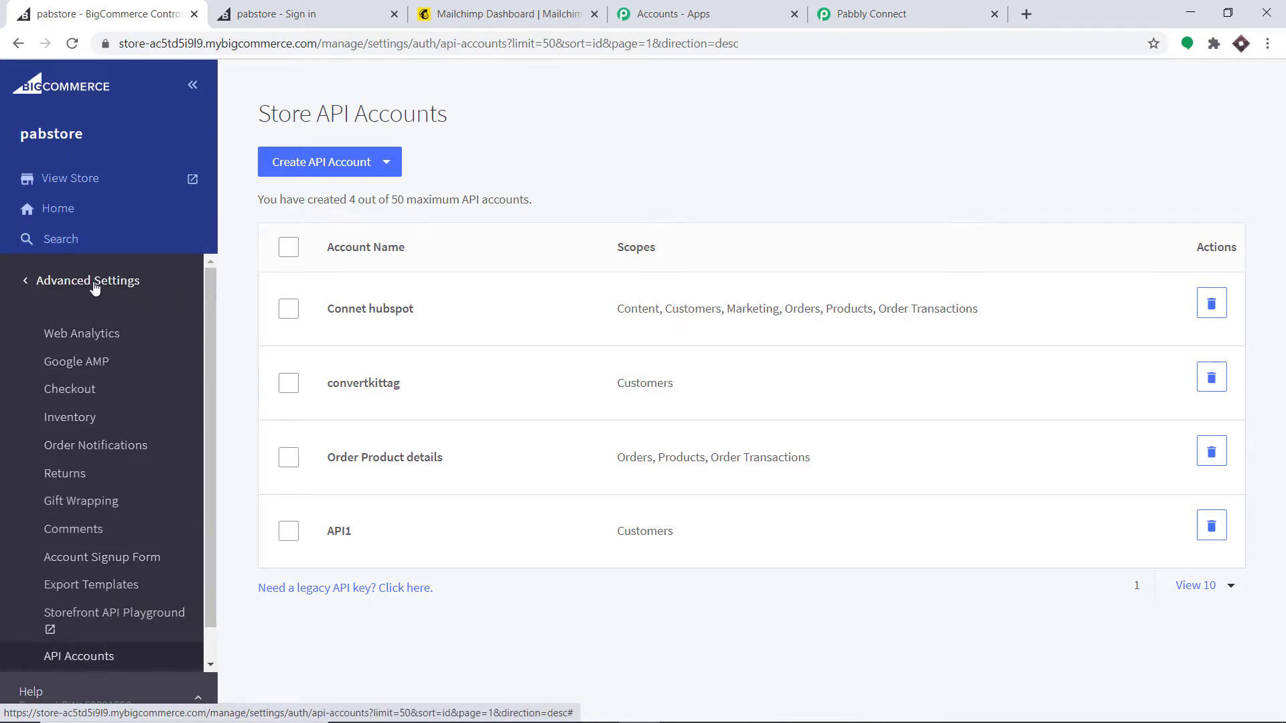
pyautogui.click(97, 662)
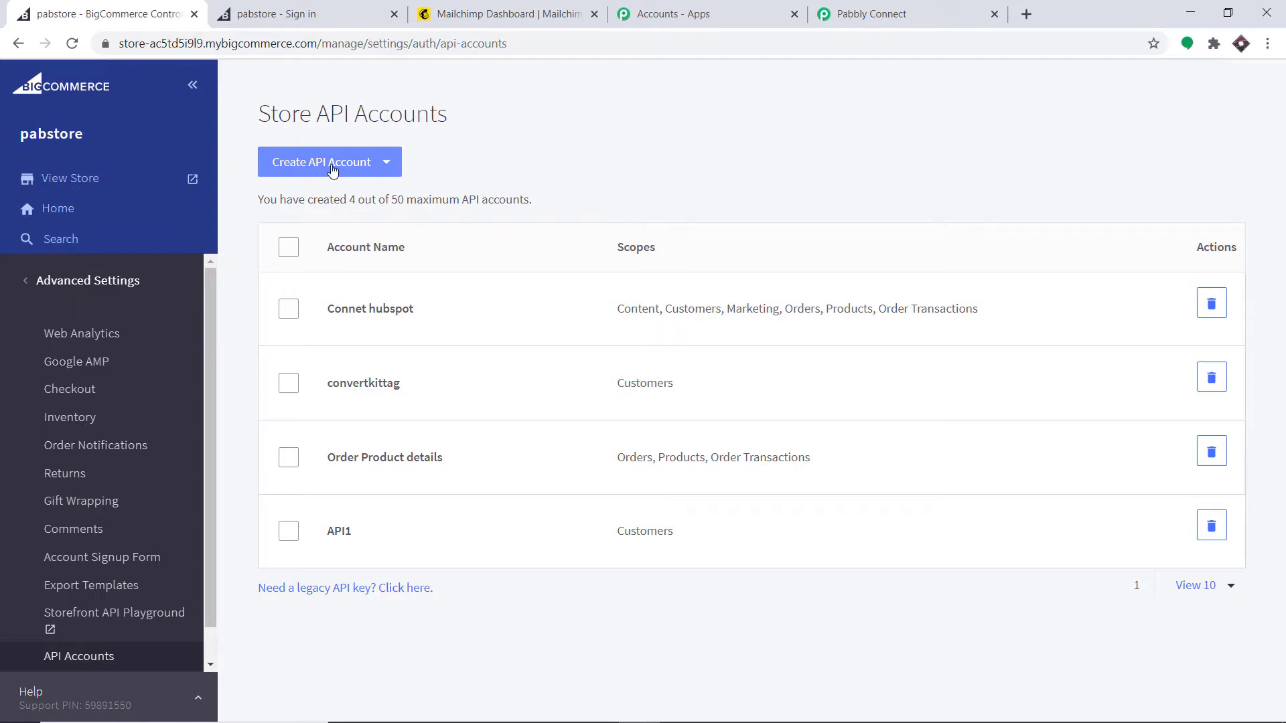
pyautogui.click(332, 170)
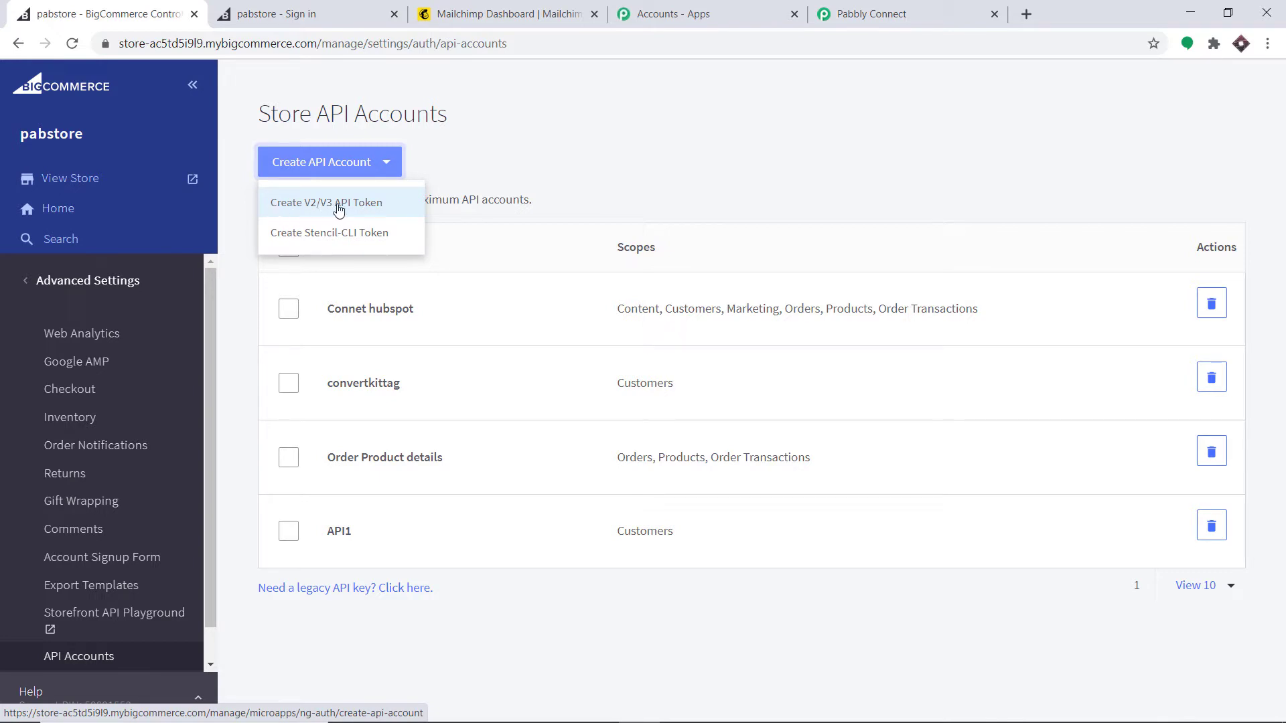
pyautogui.click(358, 212)
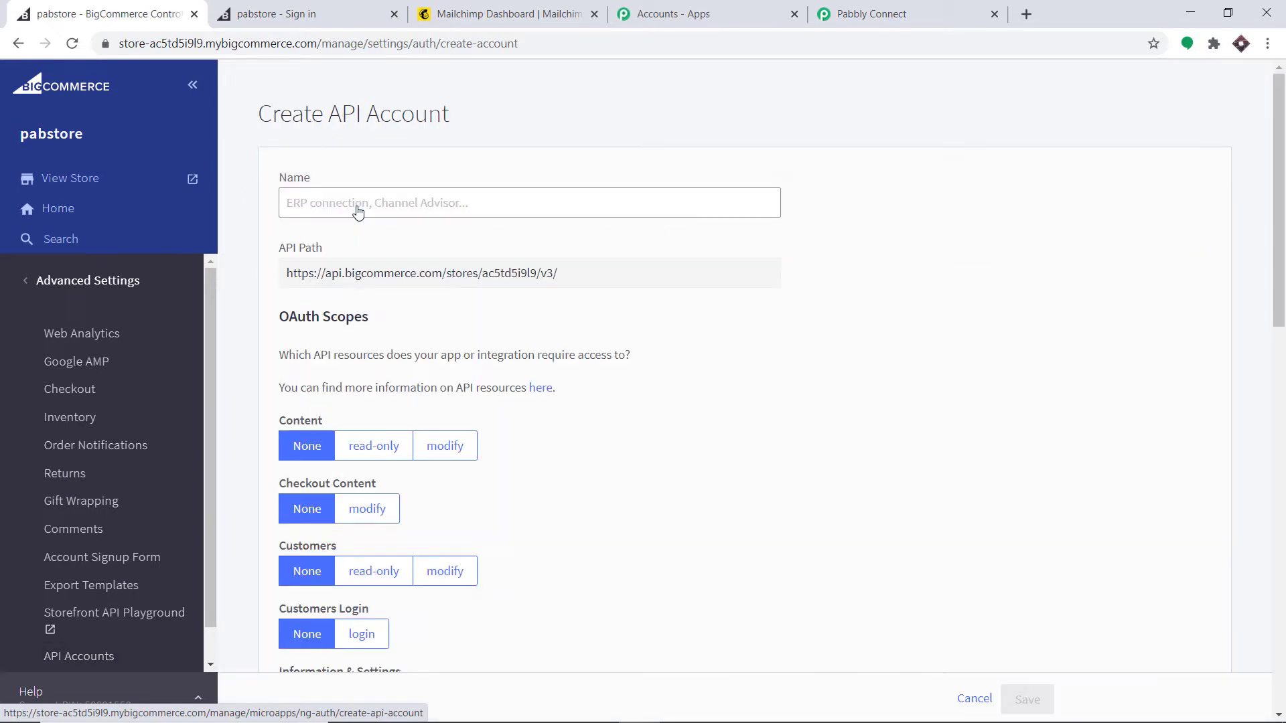
# Step: Name the new API account 'Mailchimp Integration'
pyautogui.click(358, 206)
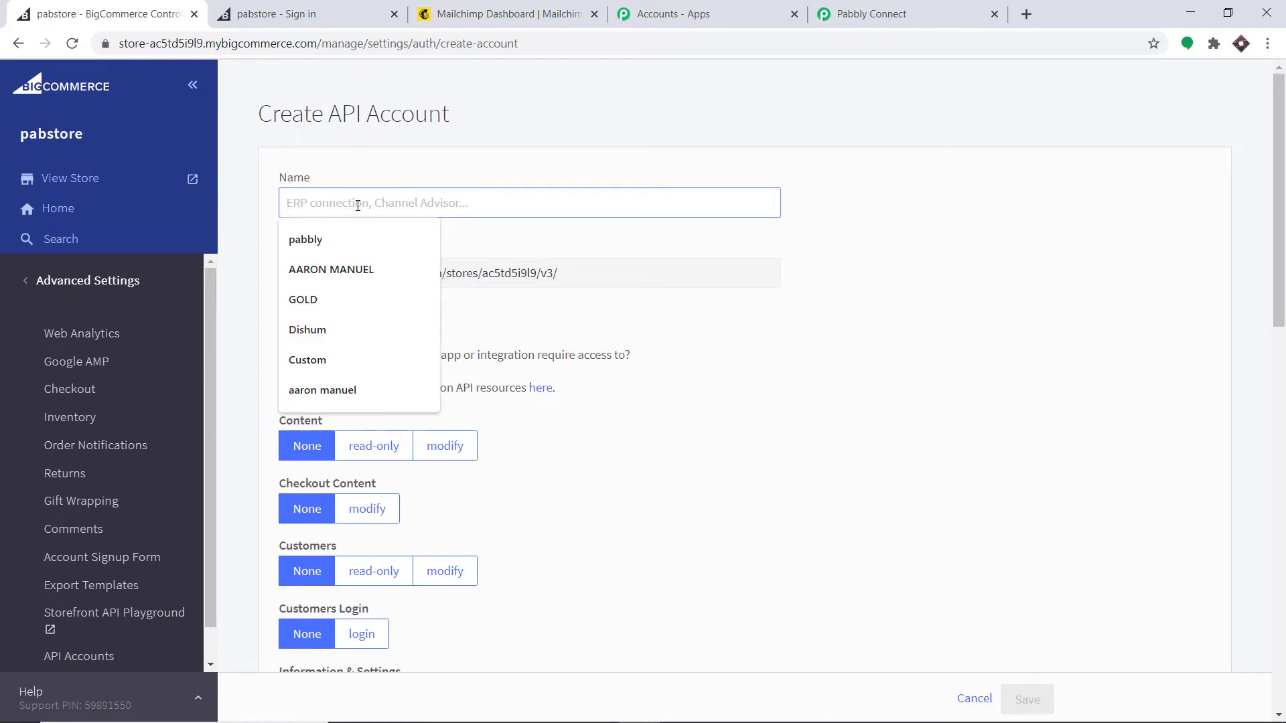
pyautogui.write('Mai')
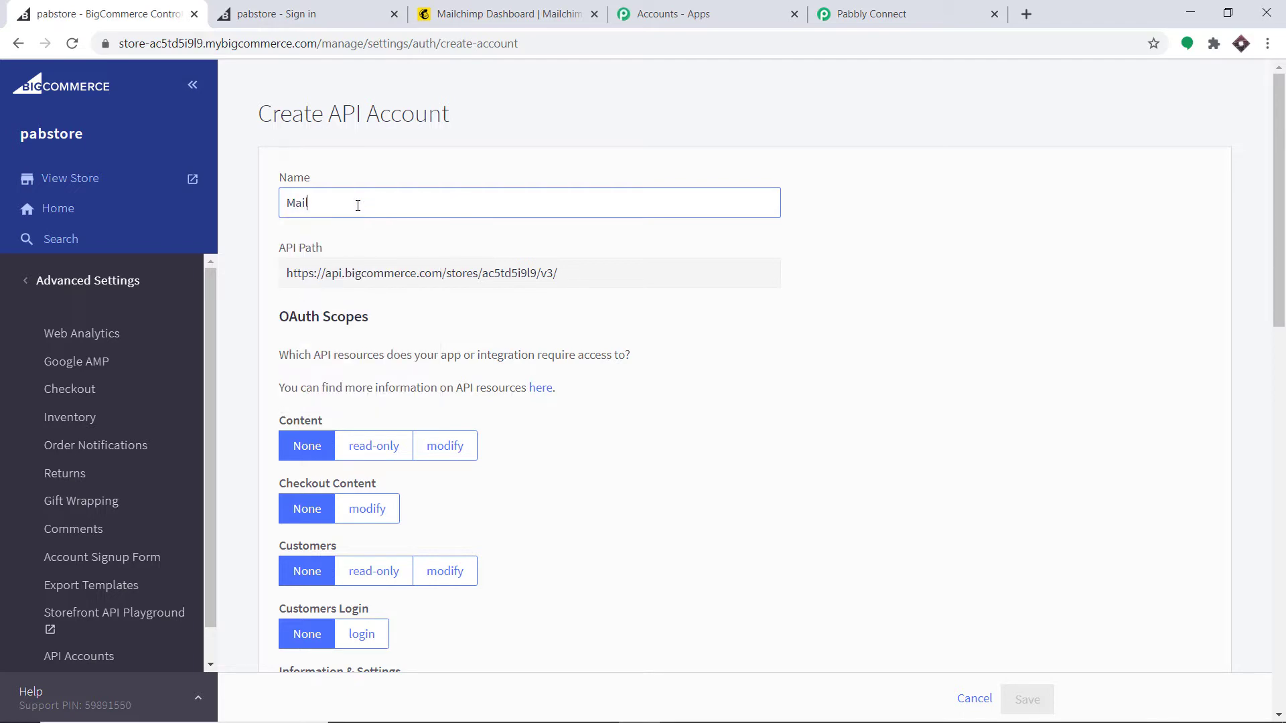
pyautogui.write('lchimp Integration')
pyautogui.scroll(-5, 437, 244)
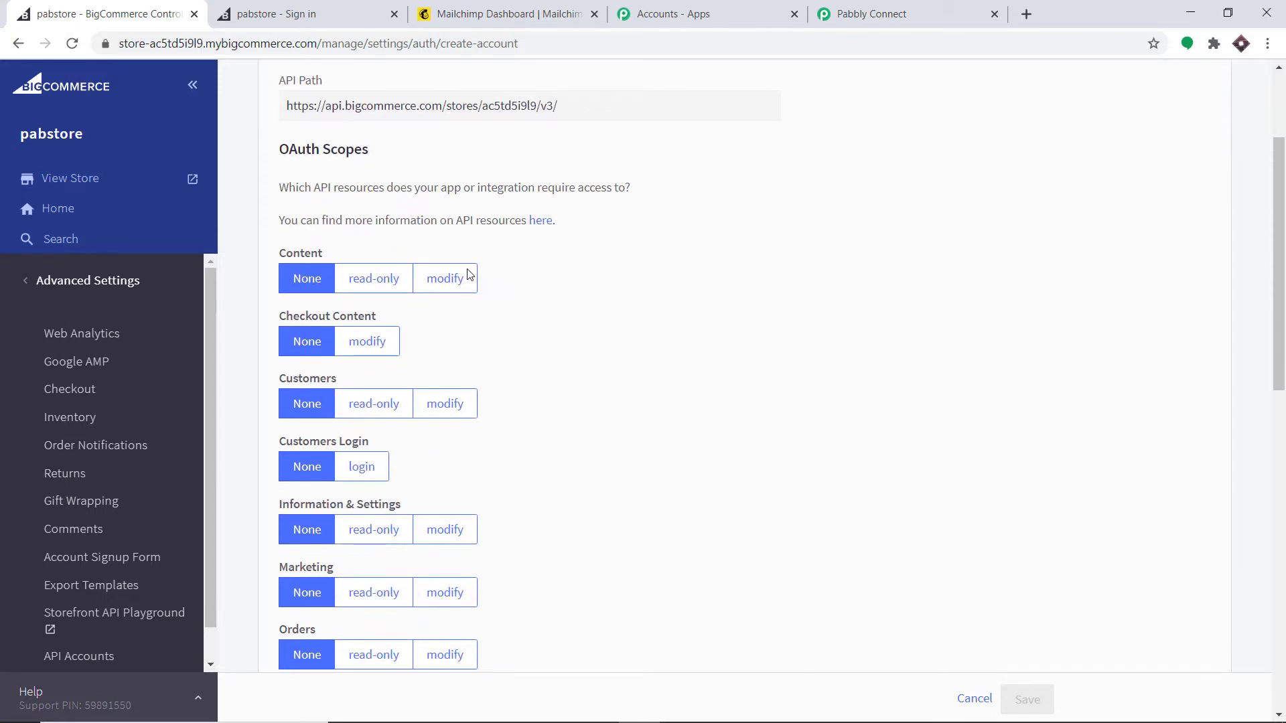
pyautogui.scroll(-4, 395, 327)
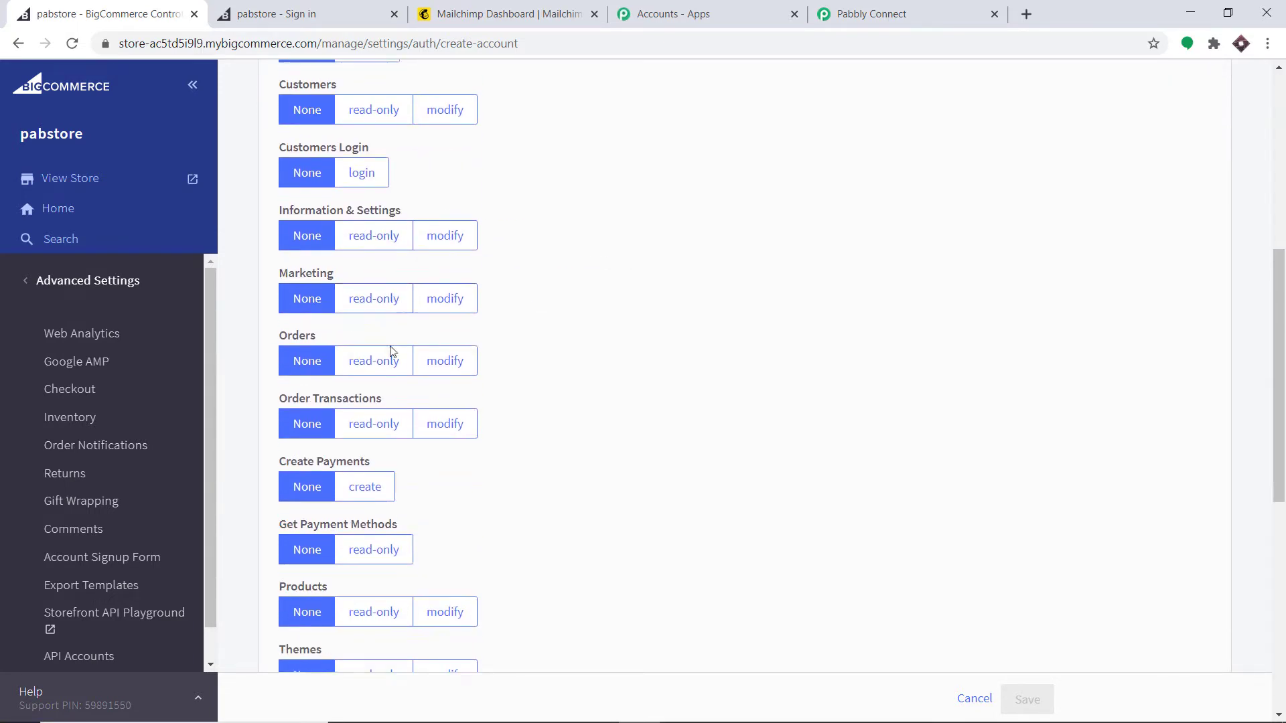
pyautogui.scroll(-5, 482, 305)
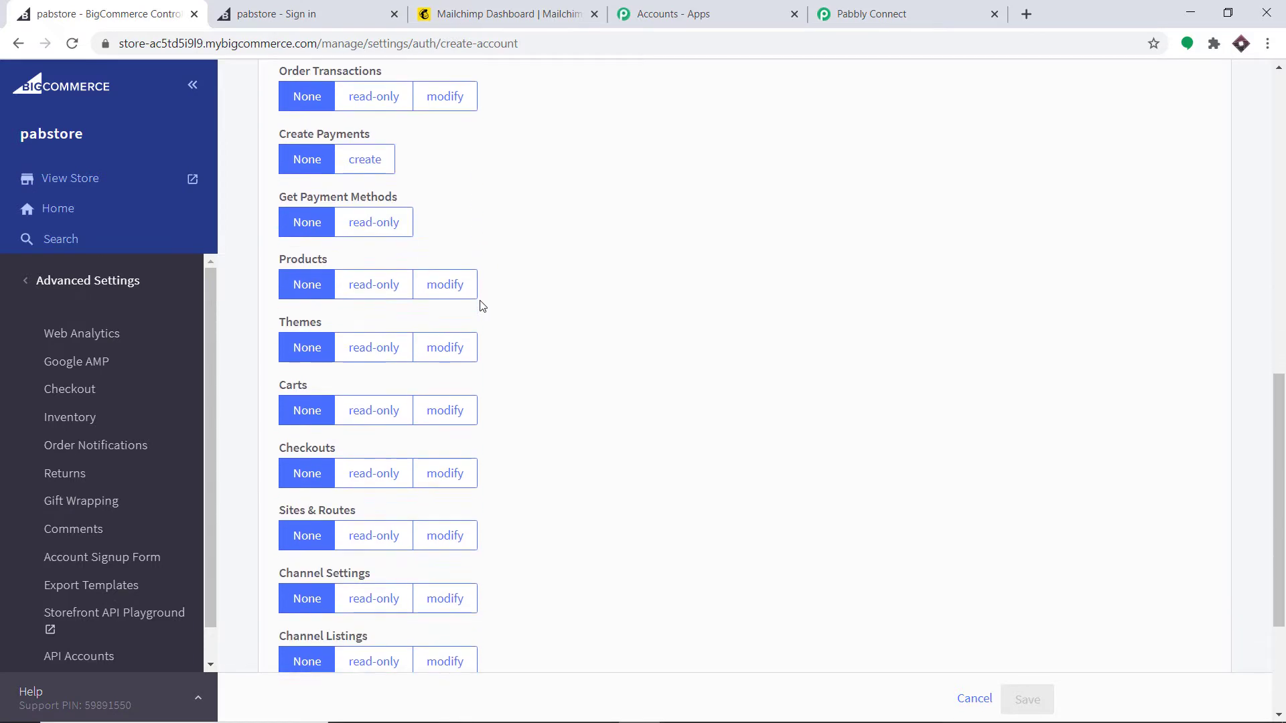
pyautogui.scroll(-1, 471, 300)
pyautogui.scroll(8, 468, 299)
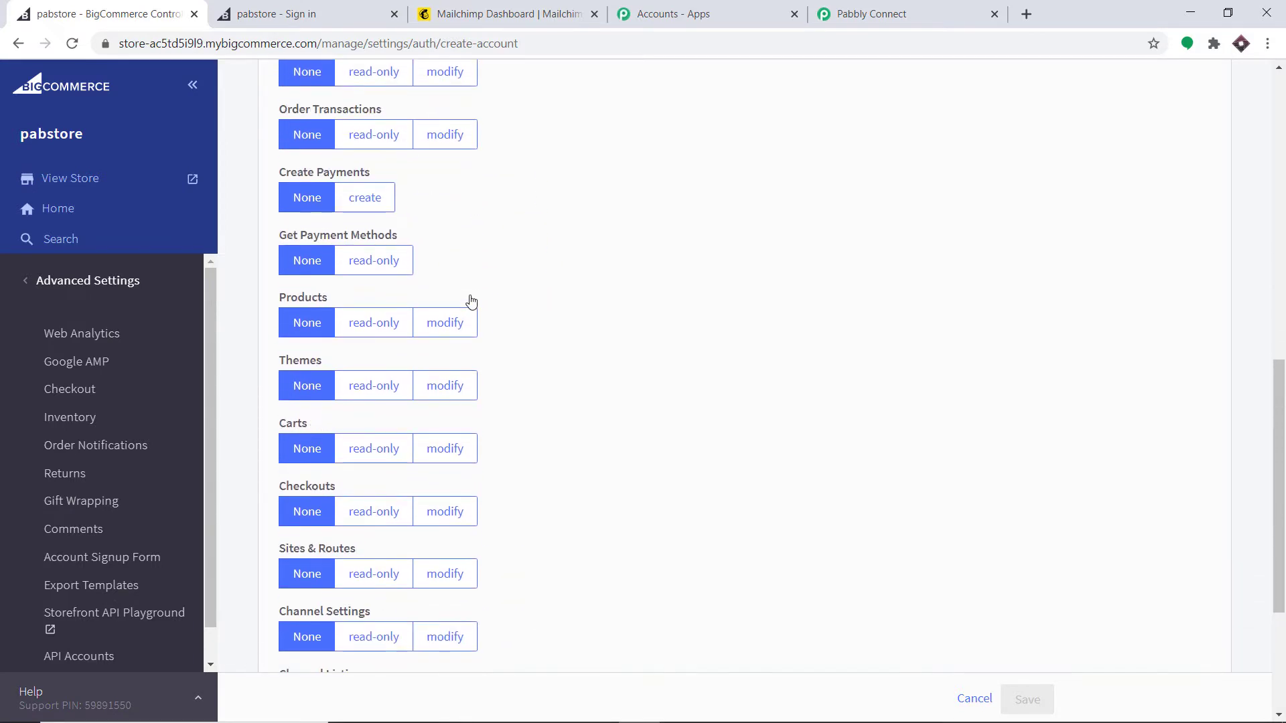
pyautogui.scroll(2, 454, 297)
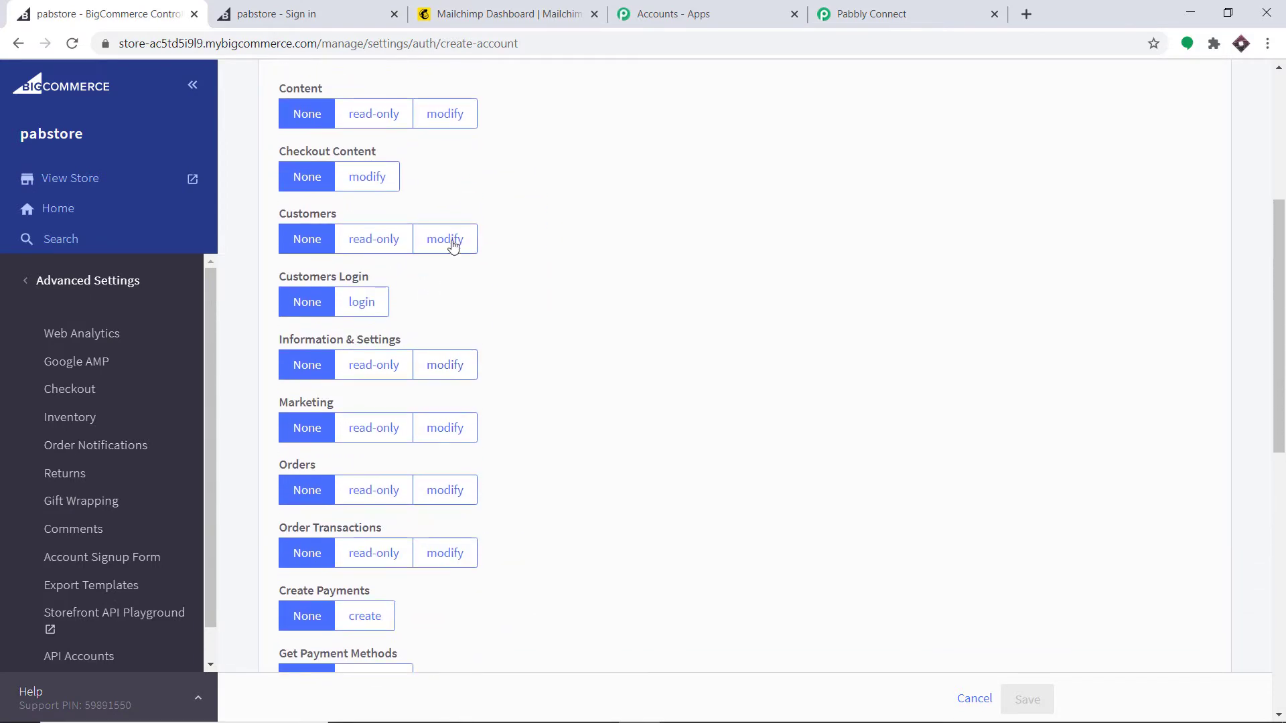
# Step: Set the Customers OAuth scope to modify and save the API account
pyautogui.click(450, 240)
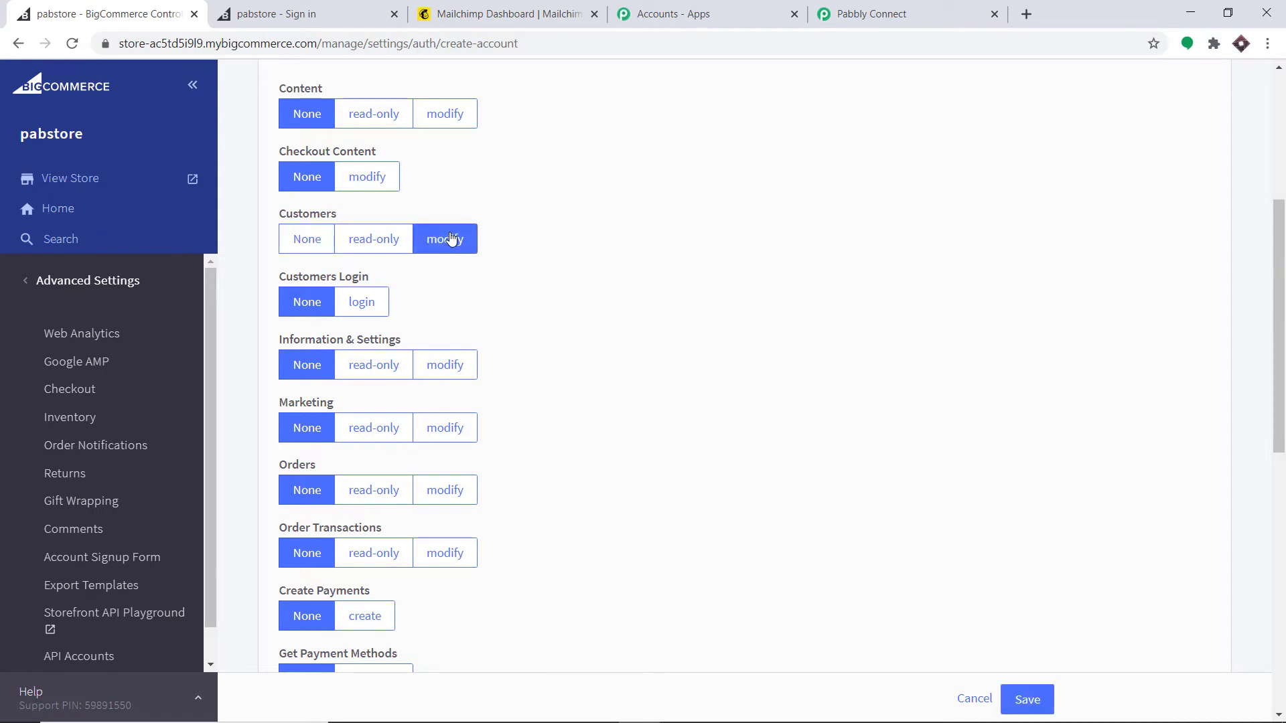
pyautogui.scroll(5, 715, 225)
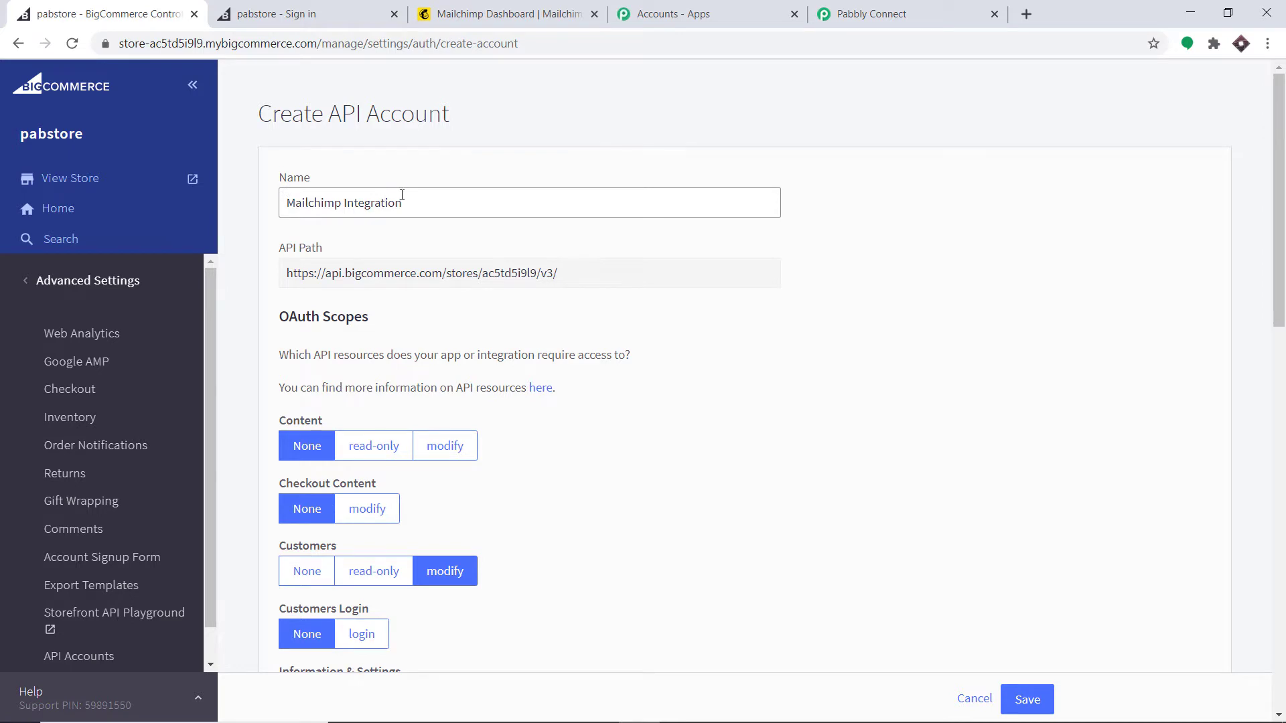
pyautogui.scroll(-3, 375, 234)
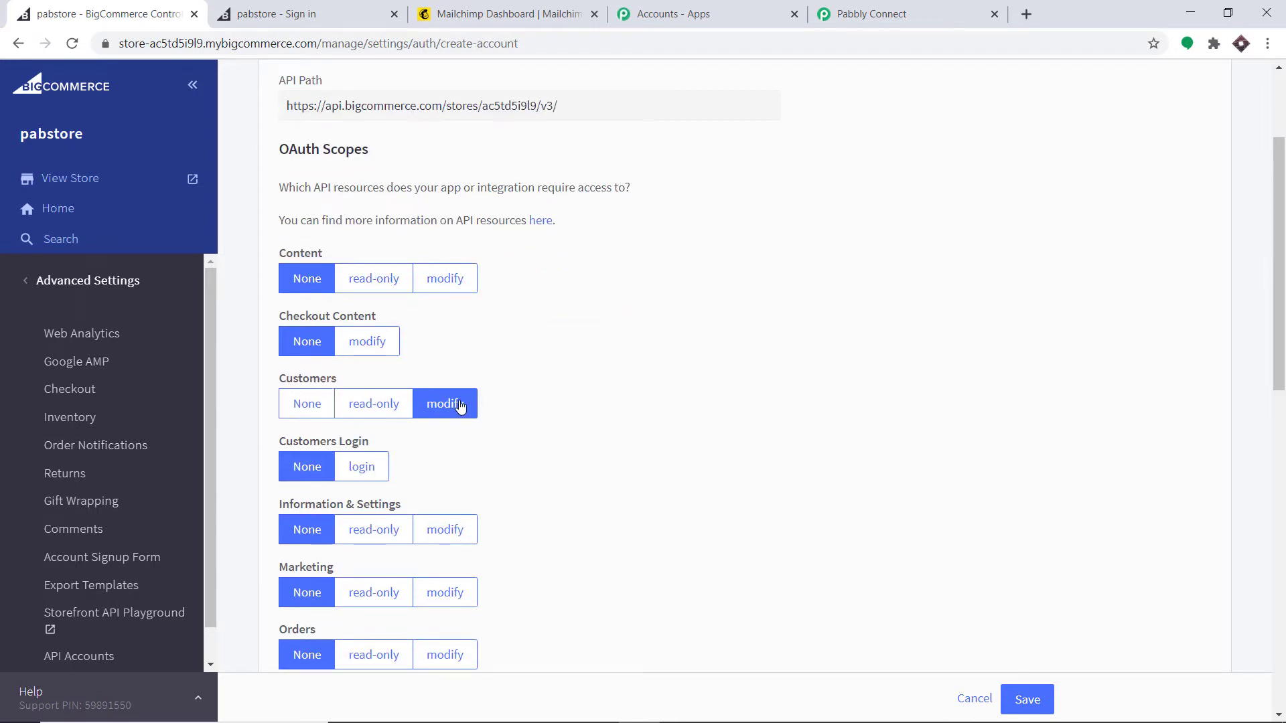
pyautogui.scroll(-3, 971, 469)
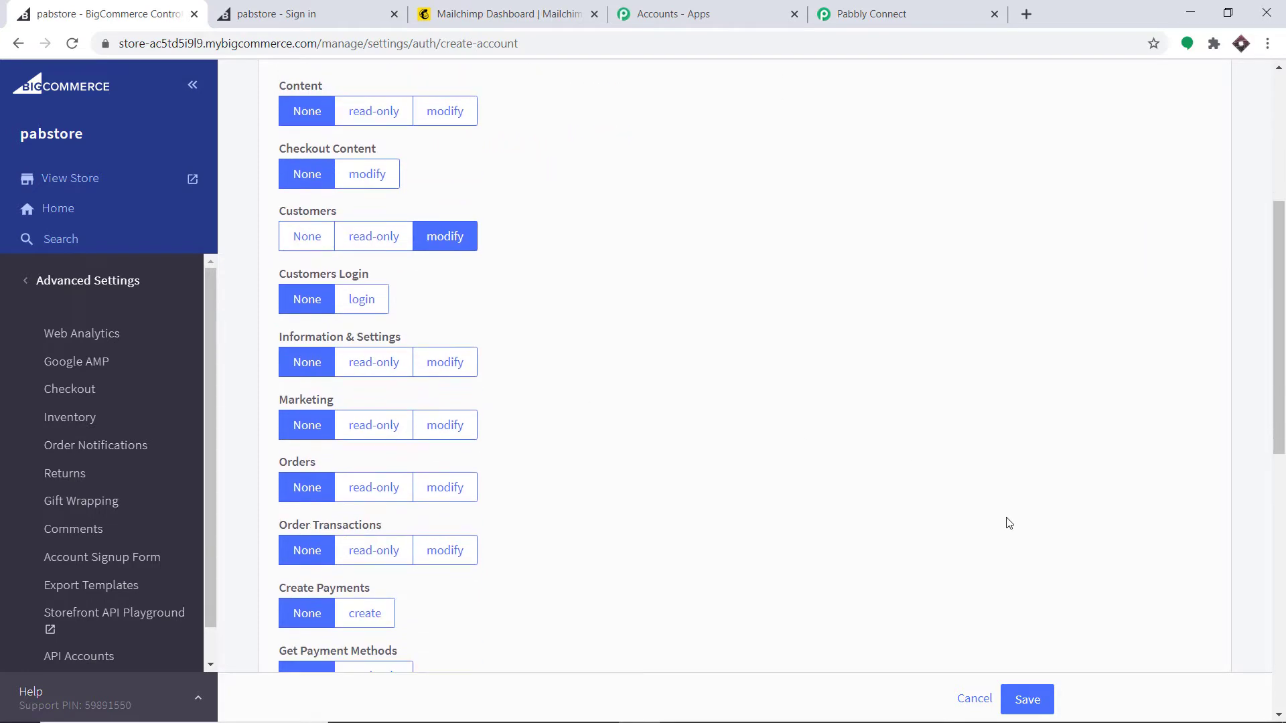
pyautogui.click(1024, 695)
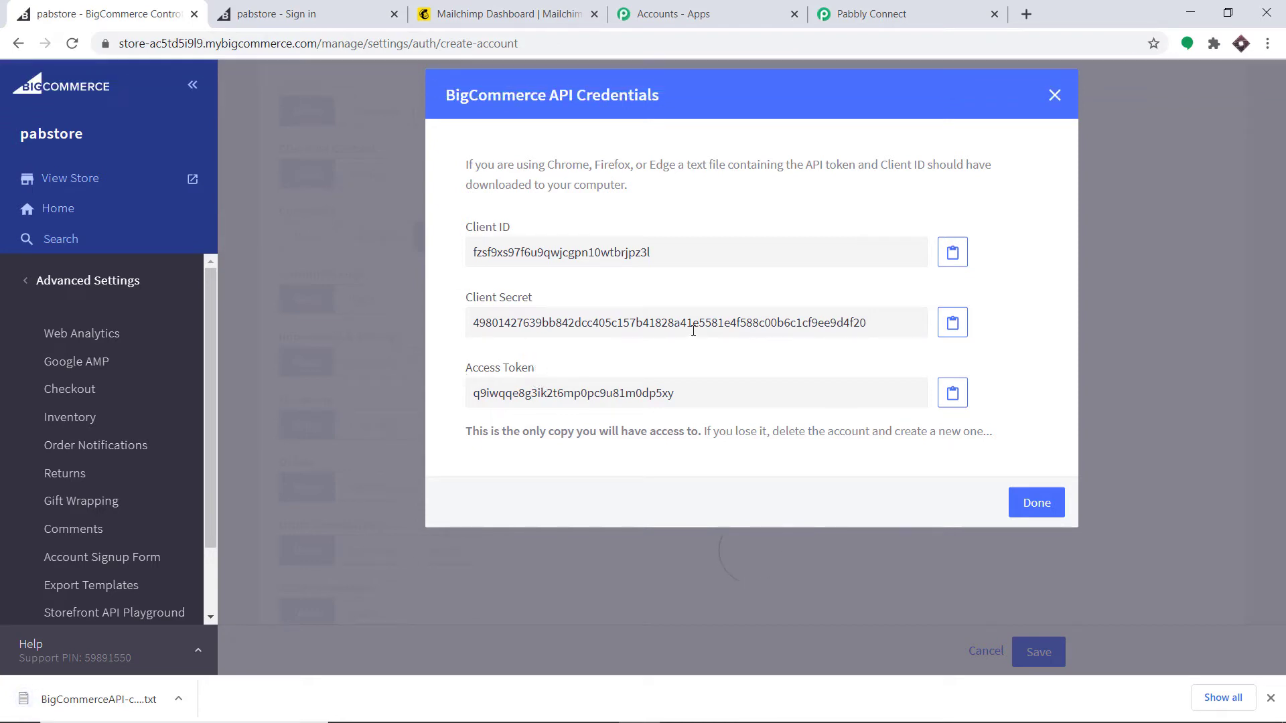
# Step: Copy the BigCommerce Client ID into Pabbly's Client Id field
pyautogui.click(109, 699)
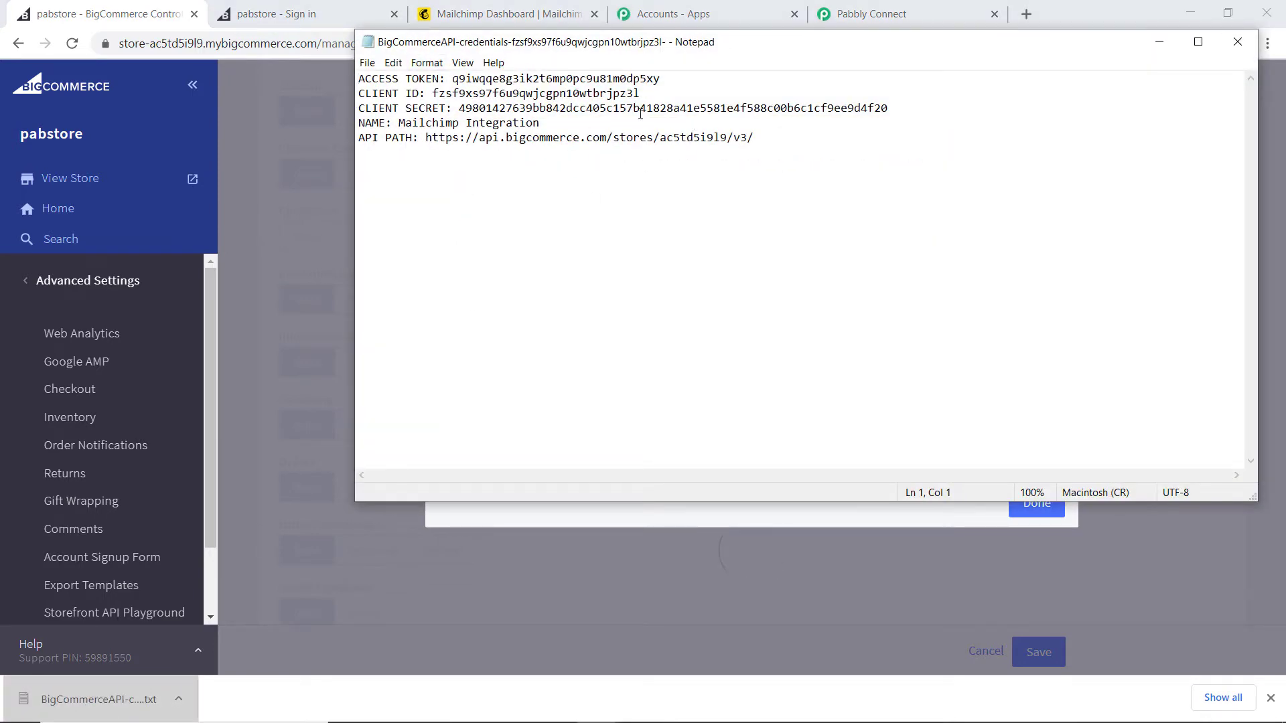
pyautogui.click(1159, 42)
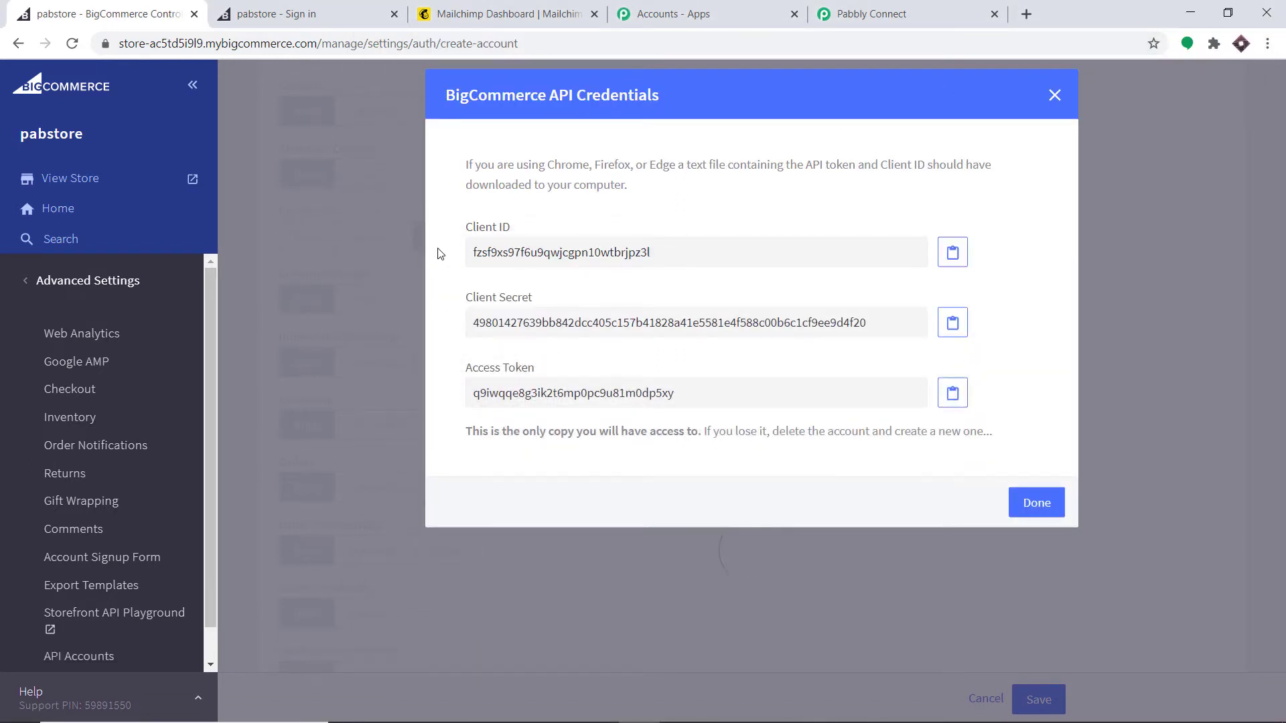
pyautogui.doubleClick(467, 252)
pyautogui.rightClick(474, 252)
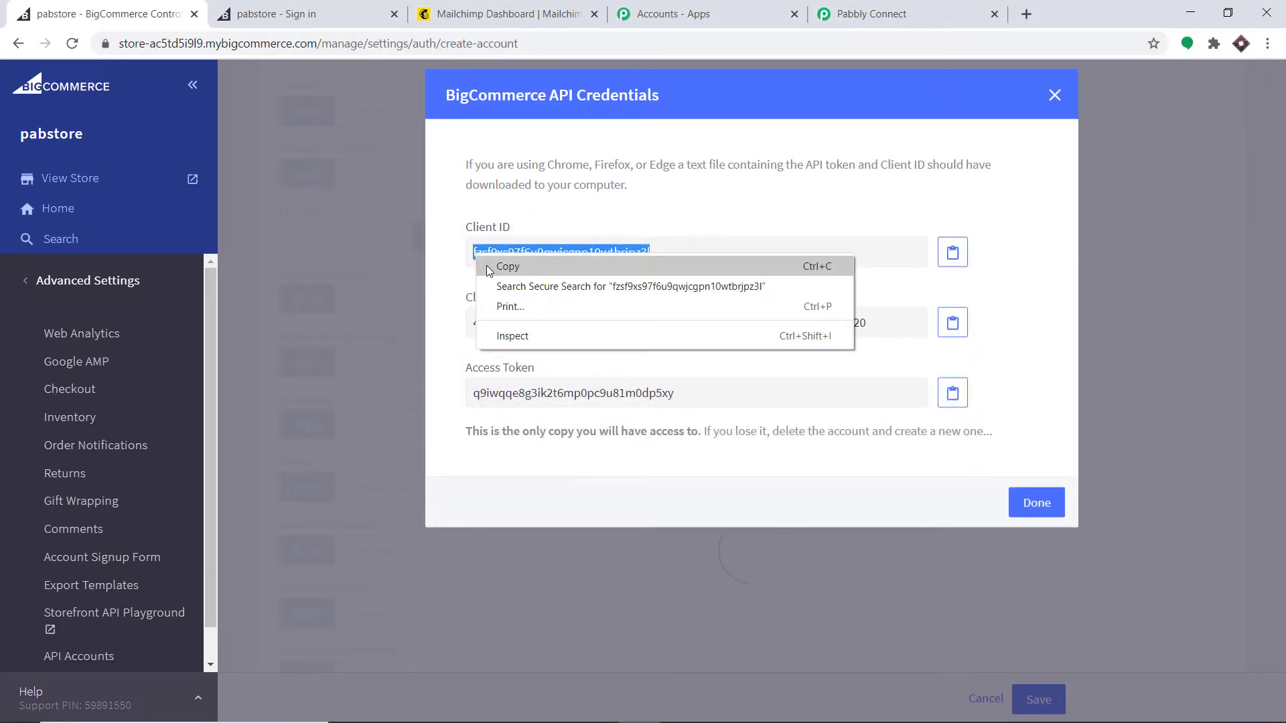
pyautogui.click(494, 265)
pyautogui.click(857, 11)
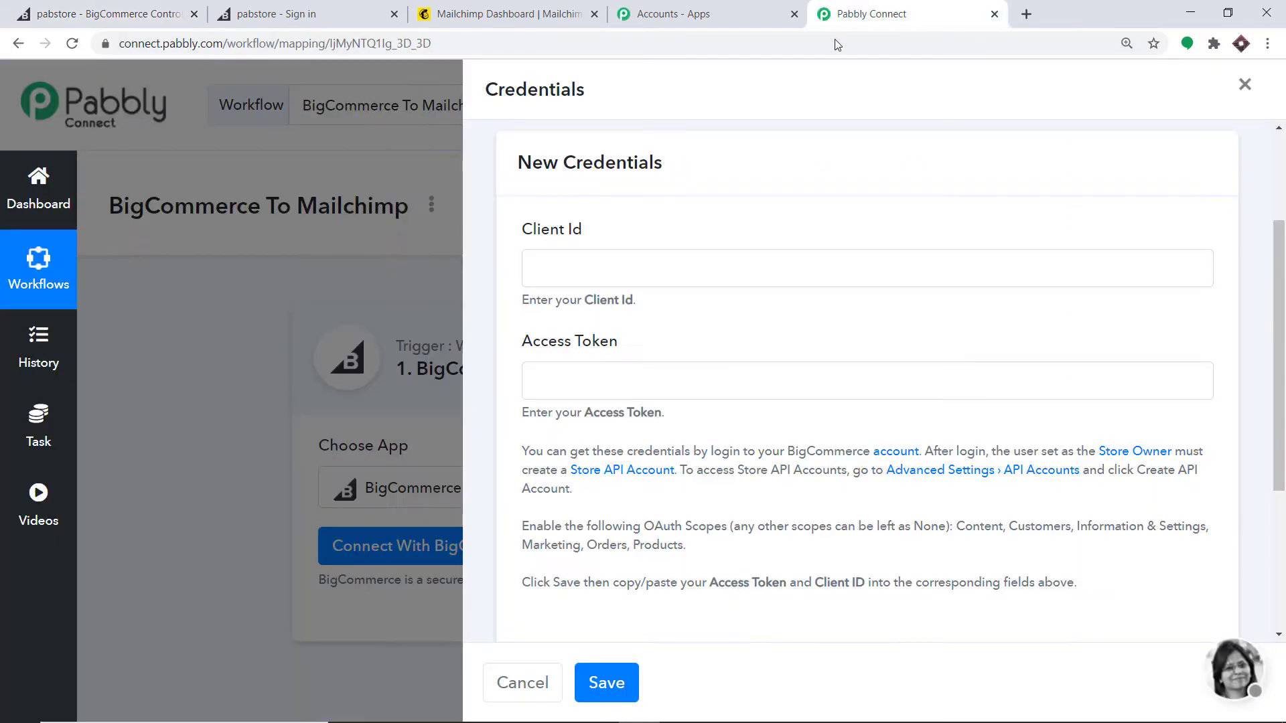
pyautogui.rightClick(634, 265)
pyautogui.click(684, 396)
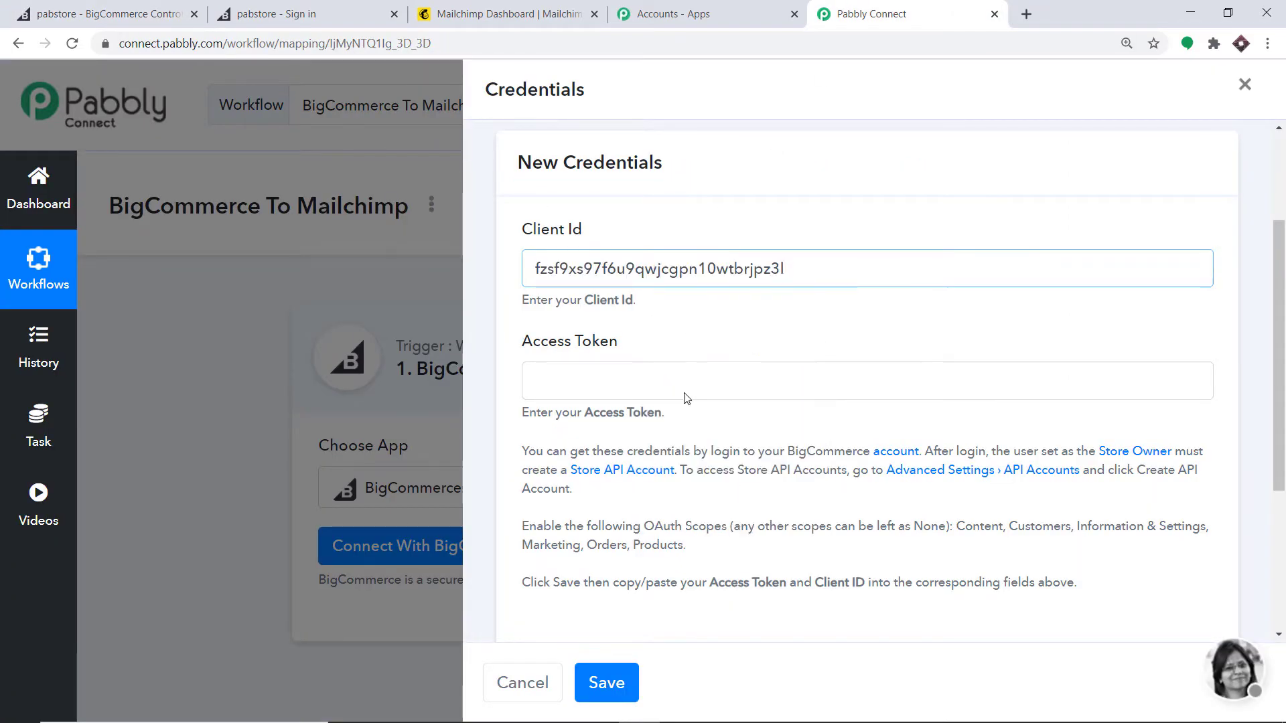
# Step: Copy the BigCommerce Access Token into Pabbly's Access Token field
pyautogui.click(178, 18)
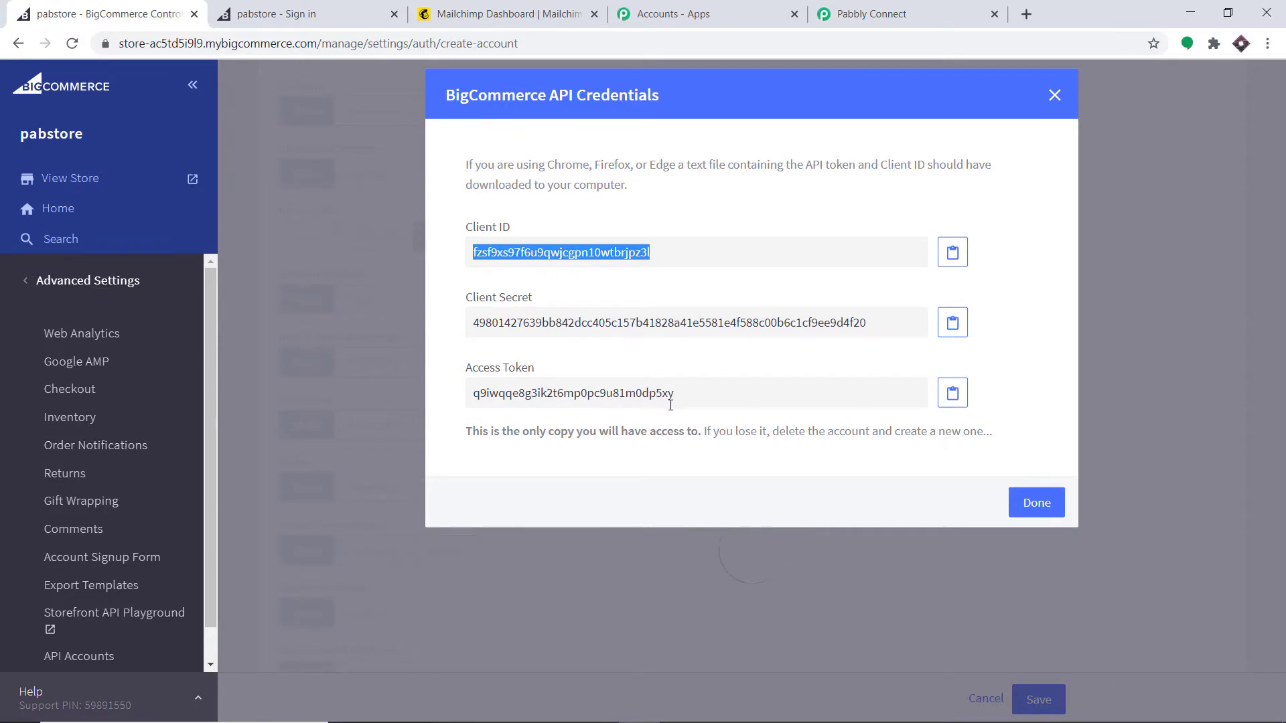
pyautogui.moveTo(676, 393); pyautogui.dragTo(470, 395)
pyautogui.doubleClick(475, 395)
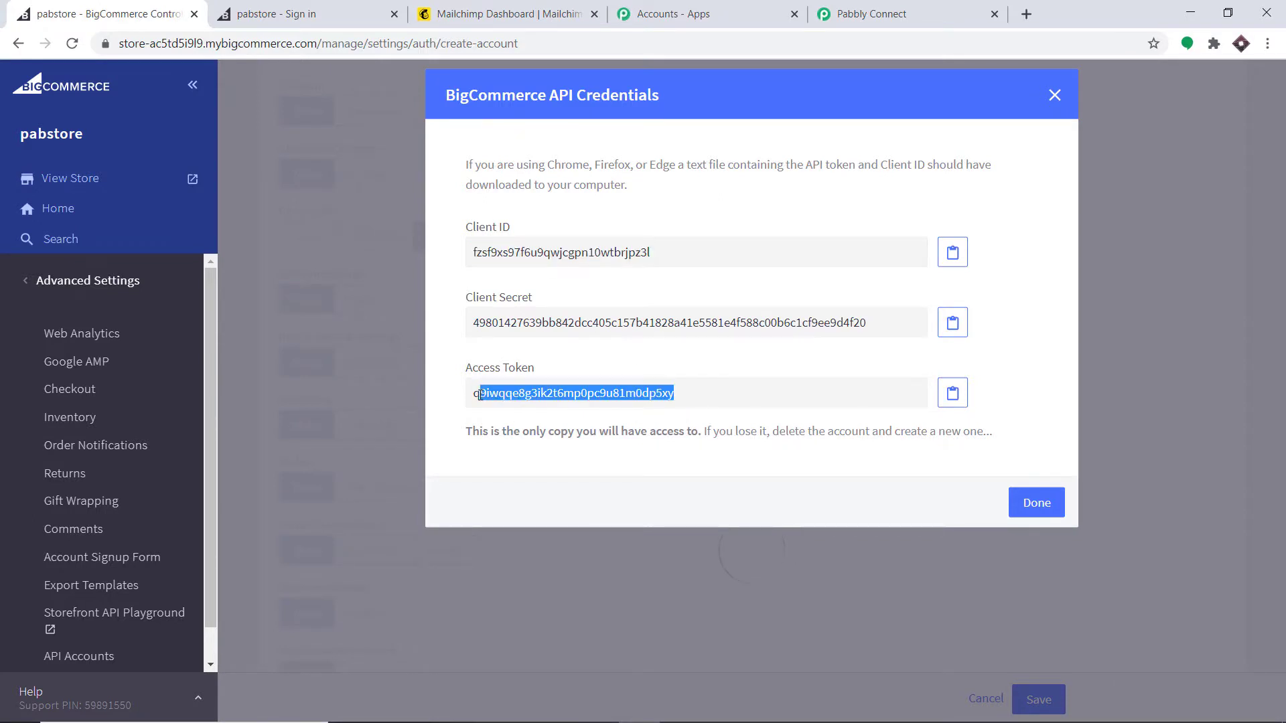
pyautogui.rightClick(475, 395)
pyautogui.click(499, 408)
pyautogui.click(867, 13)
pyautogui.rightClick(605, 386)
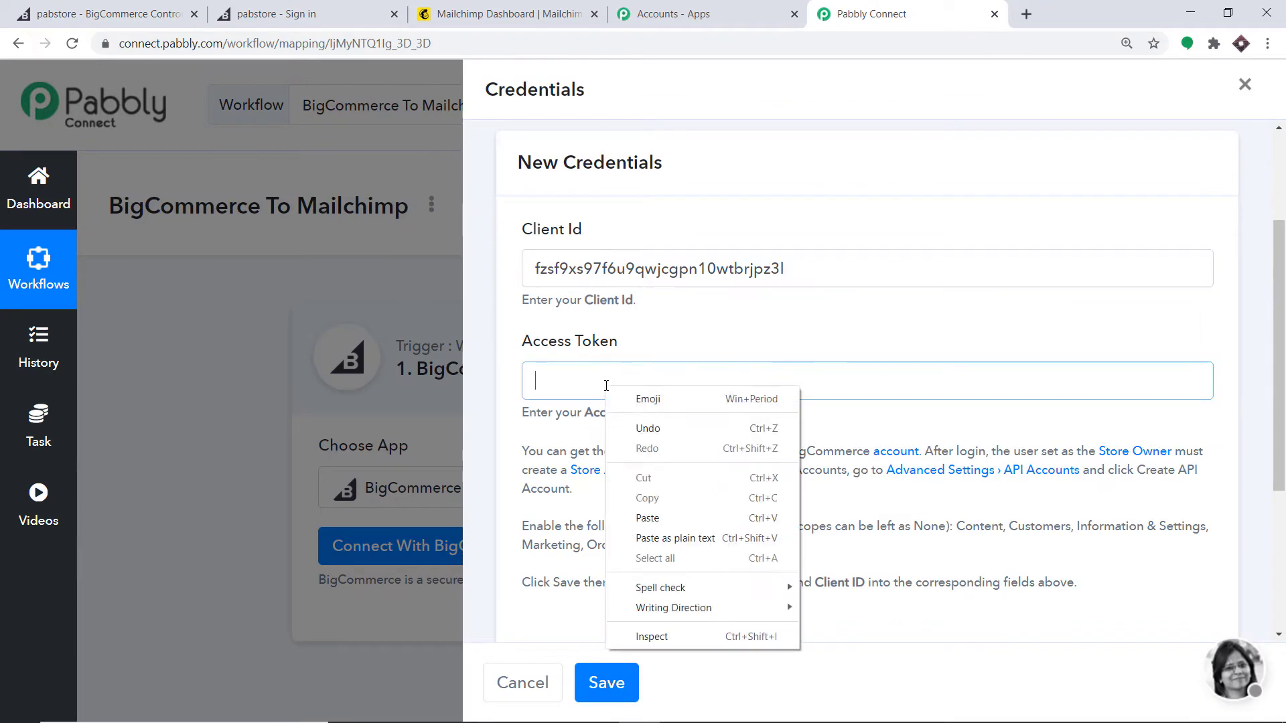
pyautogui.click(647, 518)
# Step: Copy the store hash from the credentials notes into Pabbly's Store Hash Key field
pyautogui.scroll(-4, 825, 278)
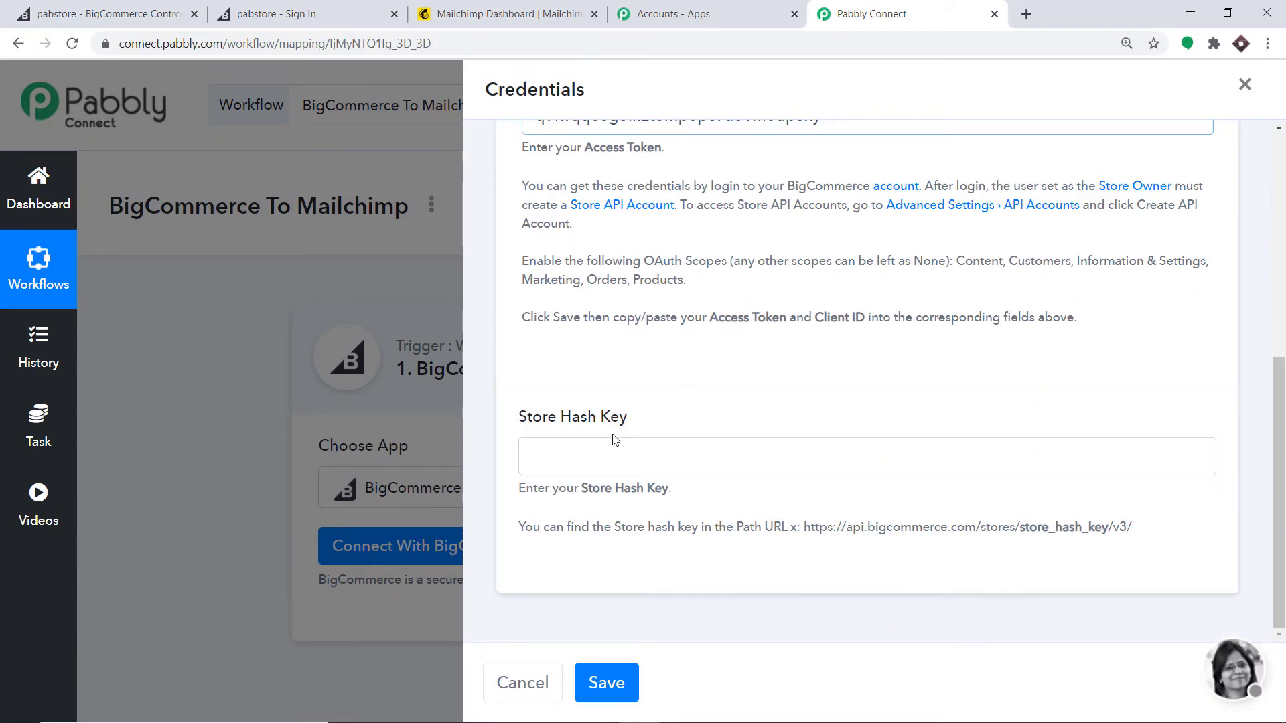
pyautogui.moveTo(580, 718)
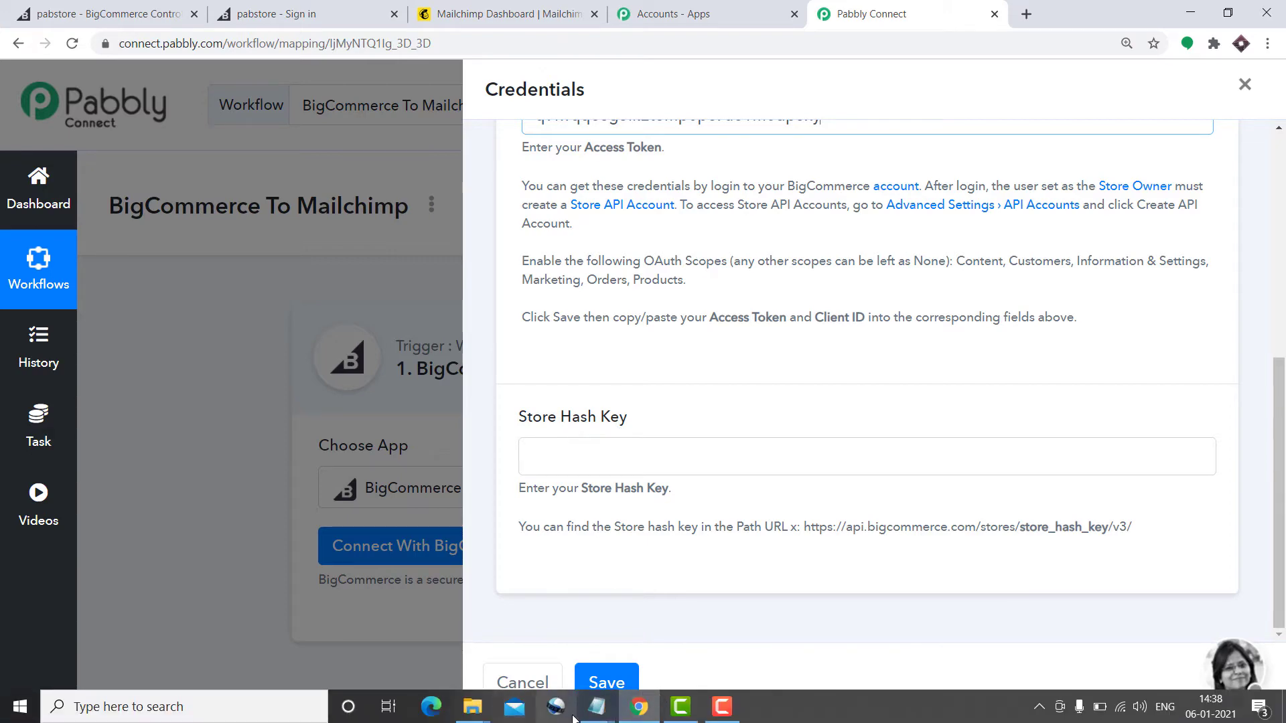
pyautogui.click(1212, 643)
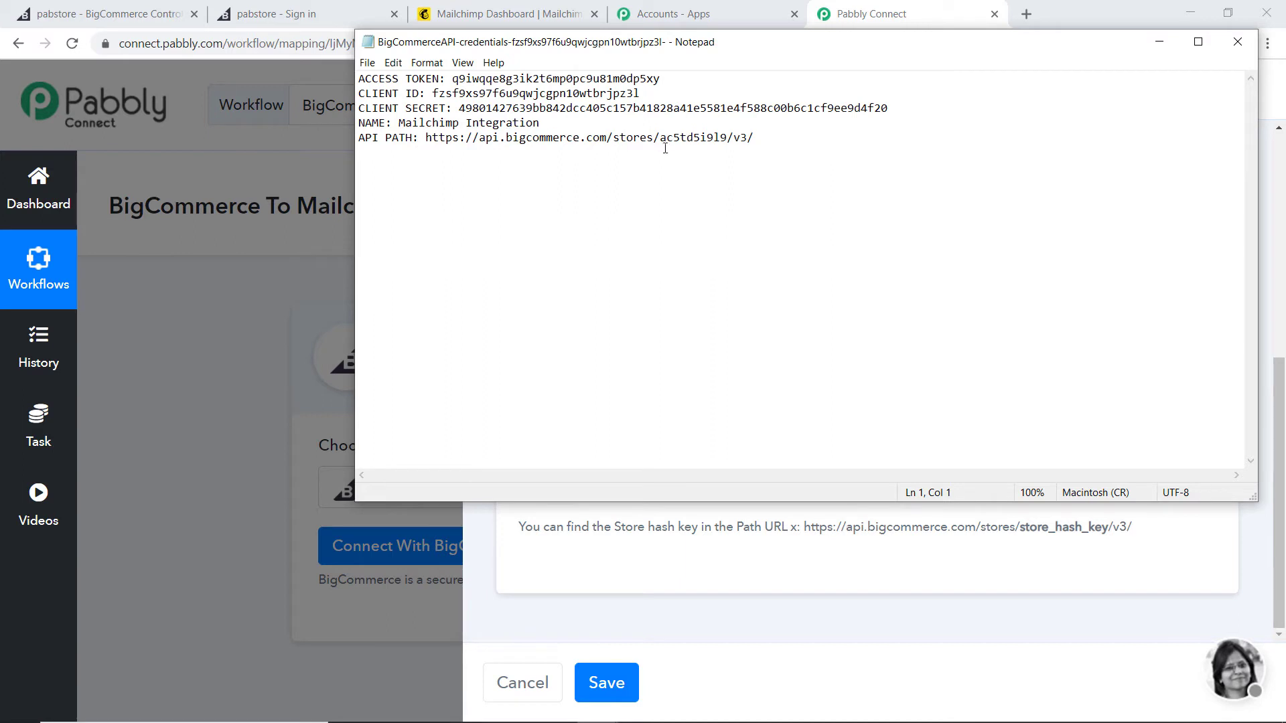
pyautogui.moveTo(728, 137); pyautogui.dragTo(662, 133)
pyautogui.rightClick(676, 139)
pyautogui.click(708, 182)
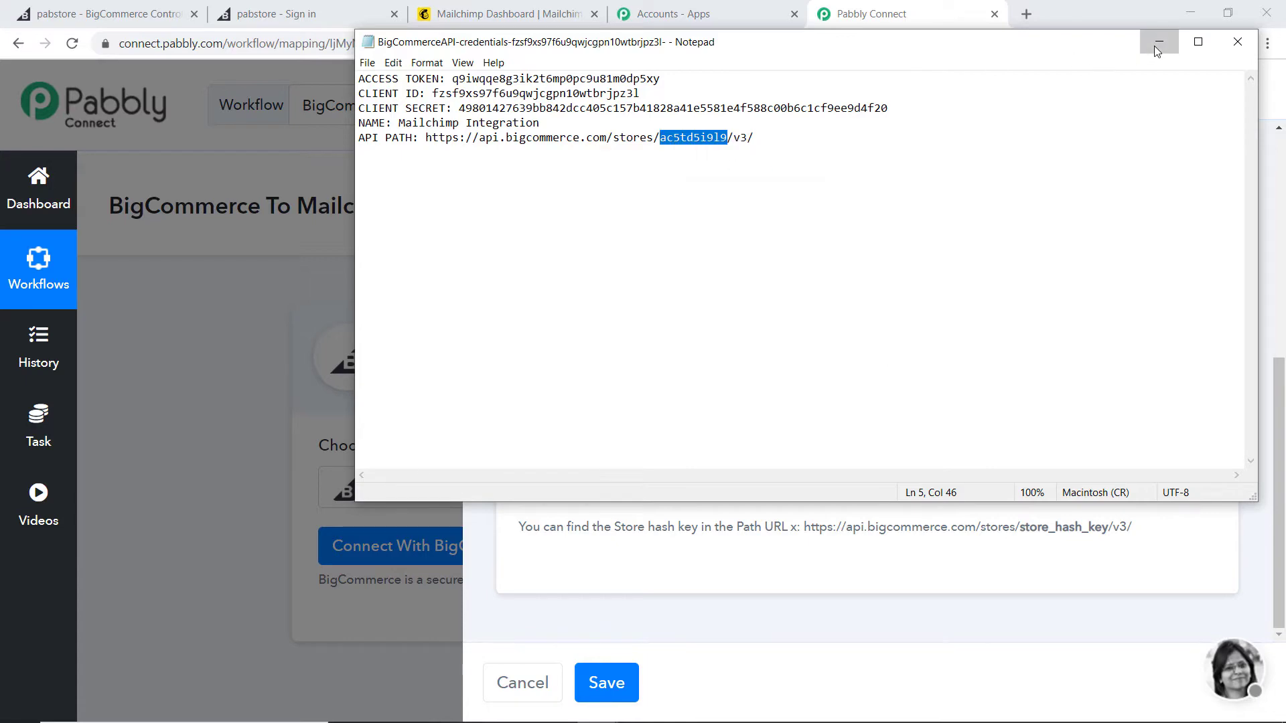
pyautogui.click(1159, 41)
pyautogui.click(595, 462)
pyautogui.rightClick(595, 462)
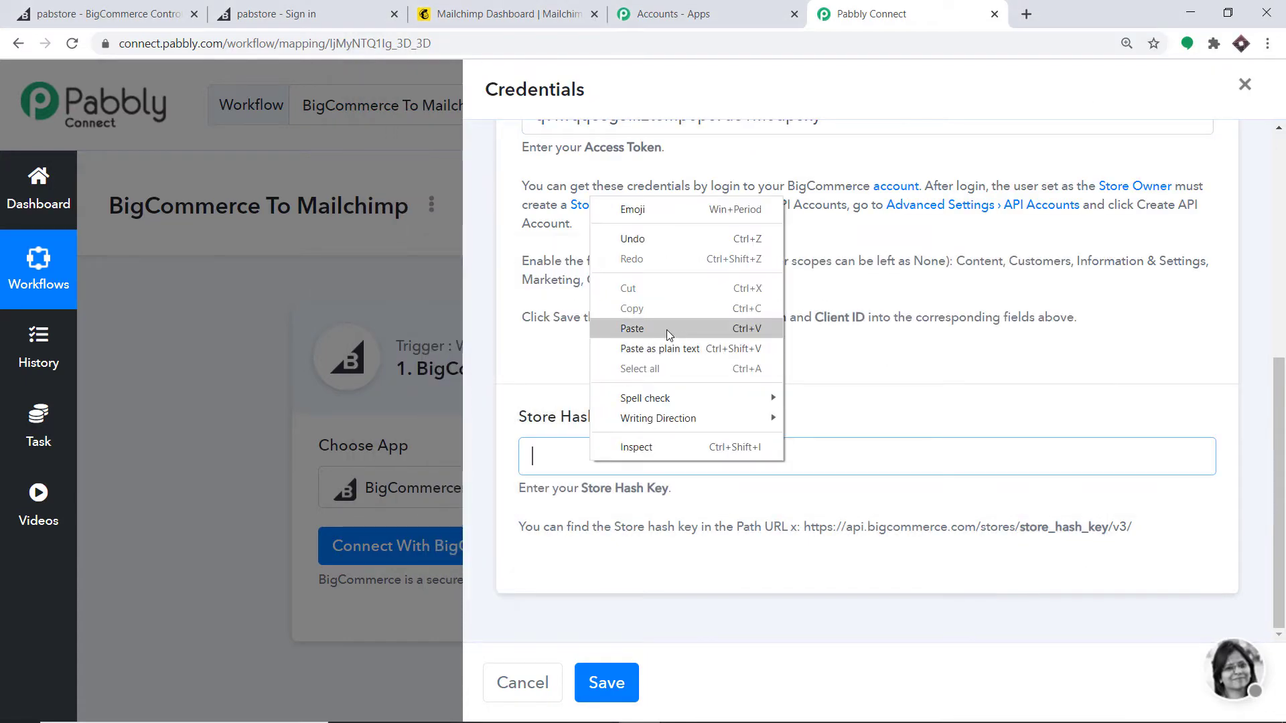
pyautogui.click(665, 328)
# Step: Save the BigCommerce connection credentials in Pabbly
pyautogui.scroll(2, 726, 346)
pyautogui.scroll(2, 516, 272)
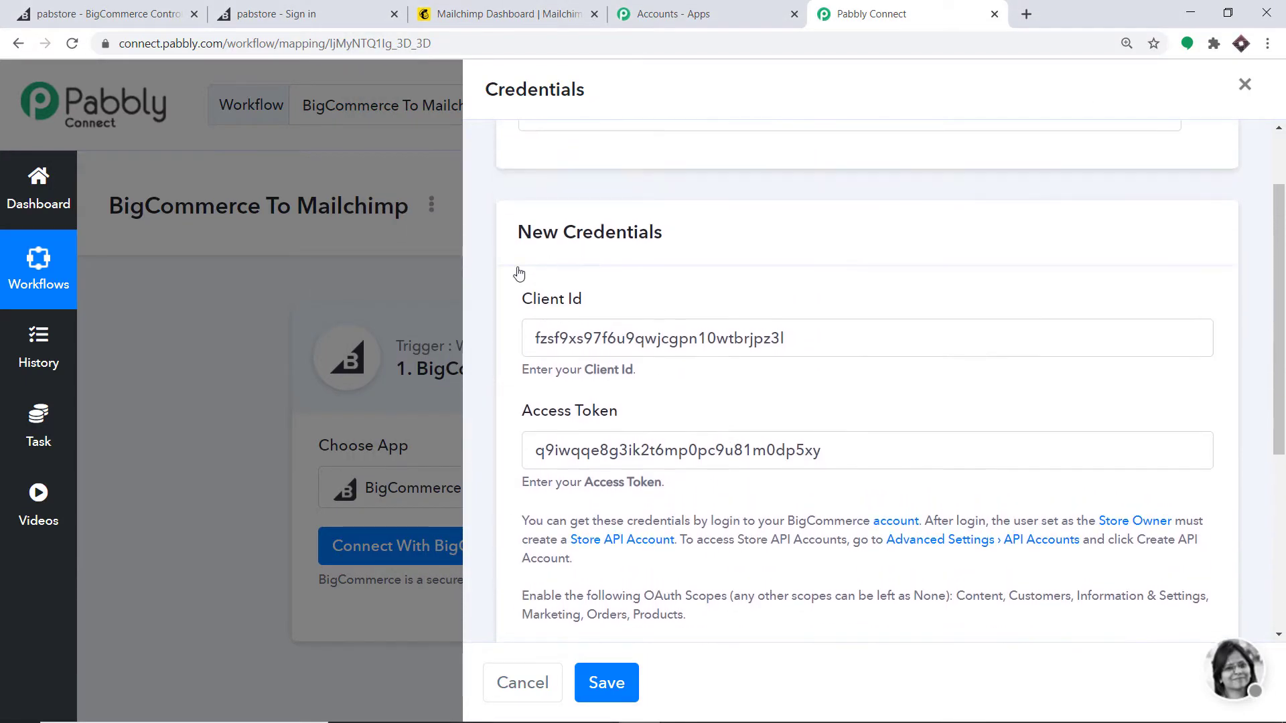
pyautogui.scroll(-2, 517, 445)
pyautogui.scroll(-3, 567, 586)
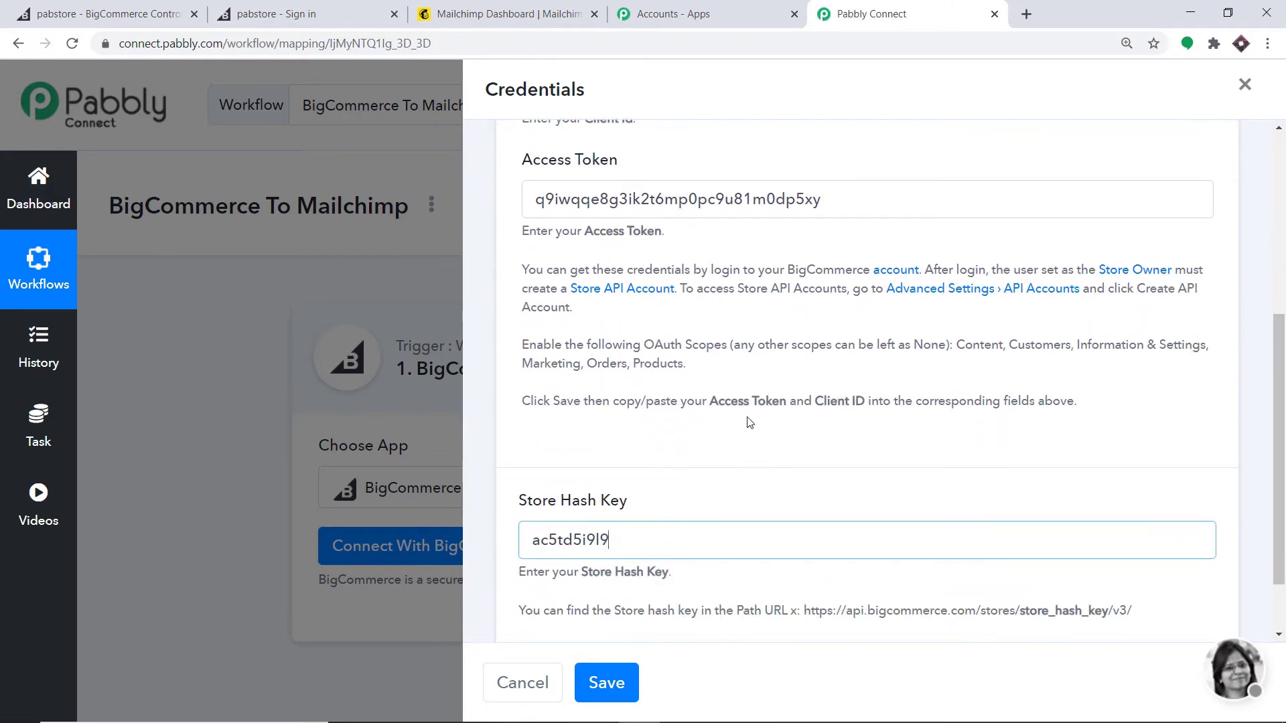
pyautogui.click(622, 684)
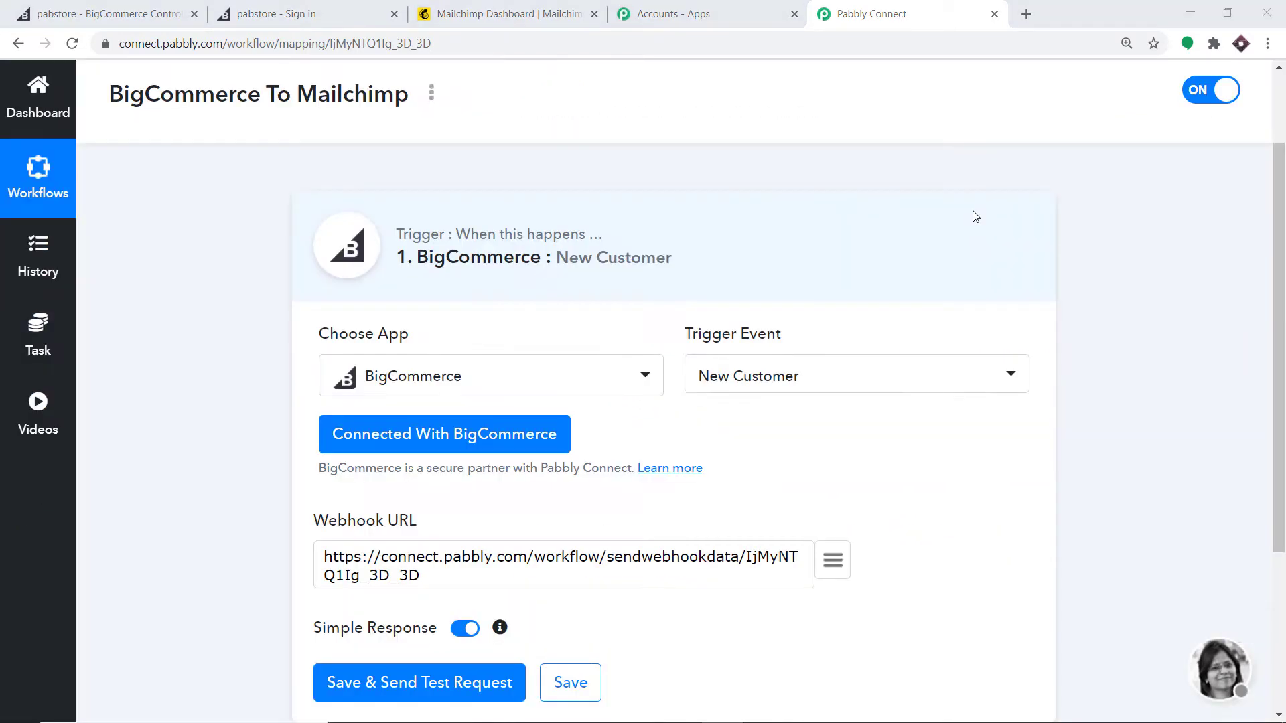
# Step: Save the trigger with a test request and start capturing the webhook response
pyautogui.scroll(-2, 830, 281)
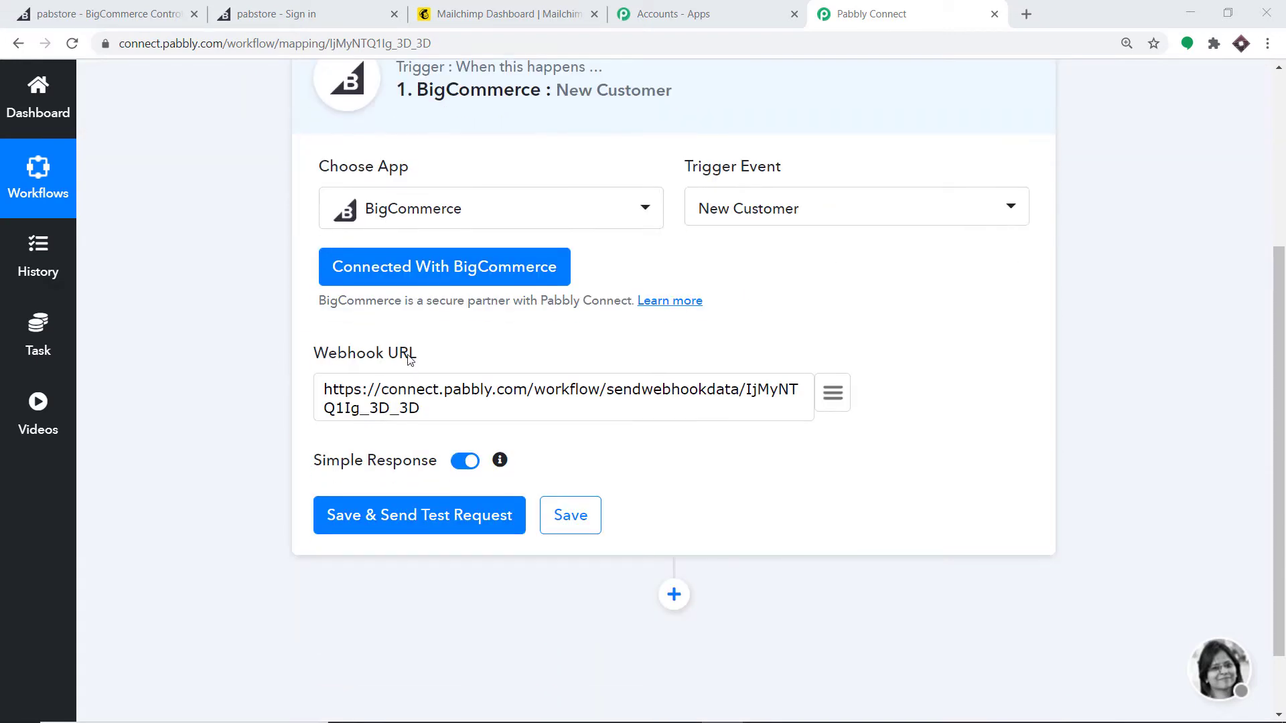
pyautogui.click(434, 522)
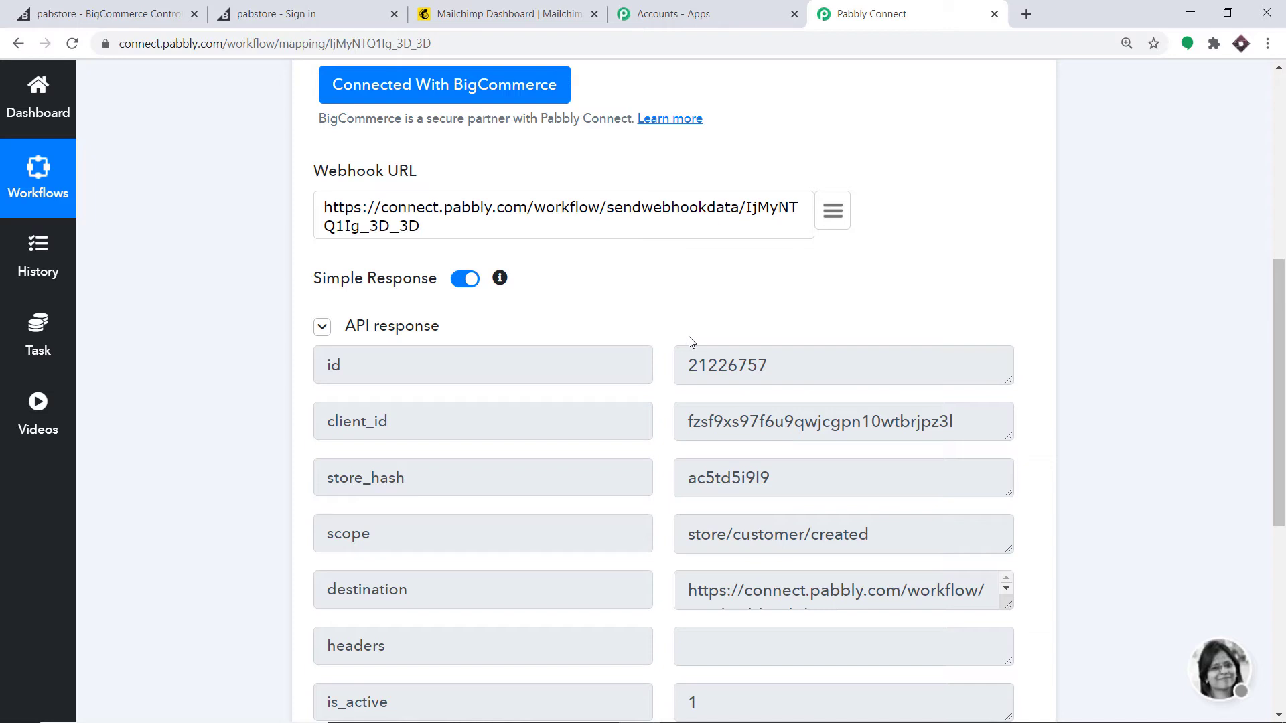
pyautogui.moveTo(1280, 269); pyautogui.dragTo(1282, 420)
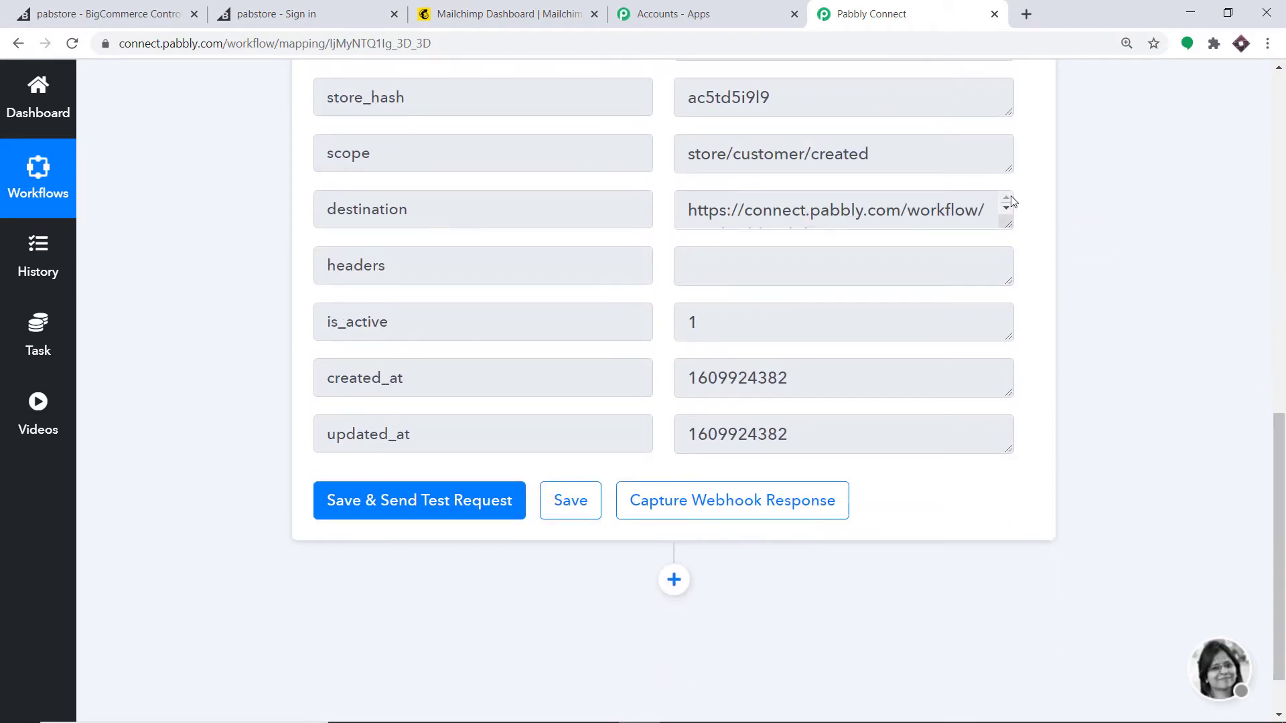
pyautogui.click(714, 507)
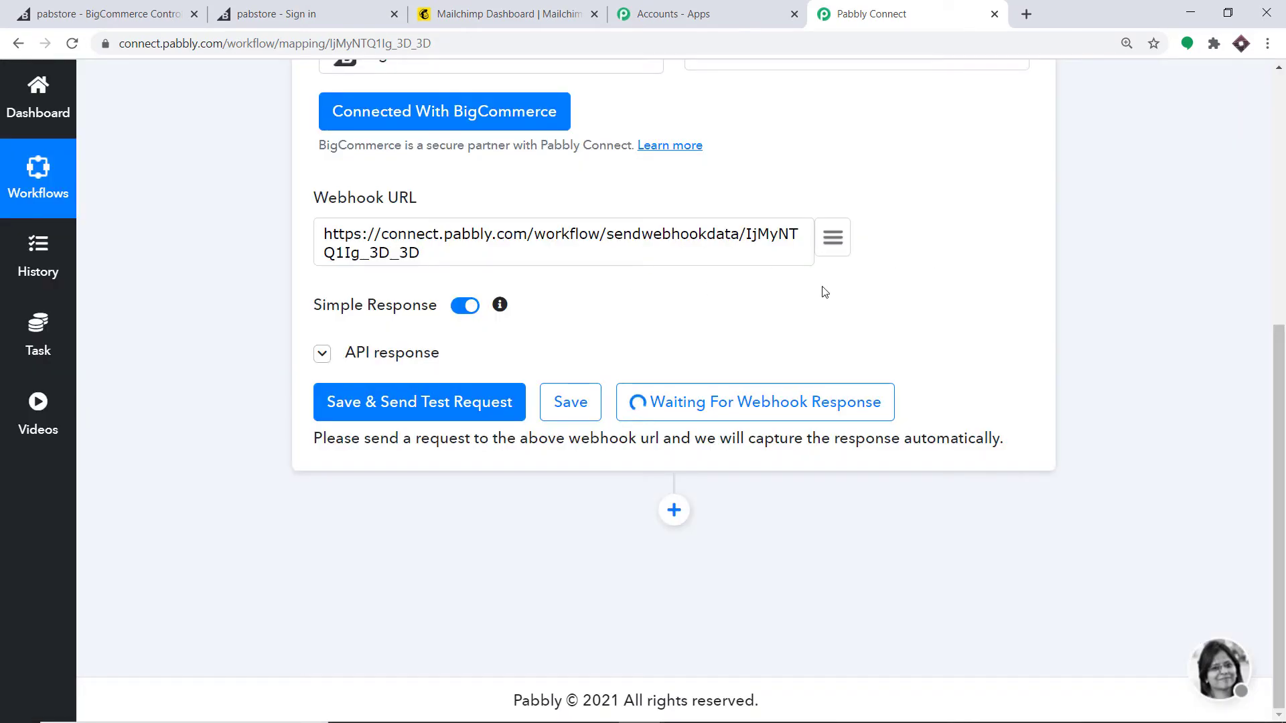
pyautogui.click(91, 8)
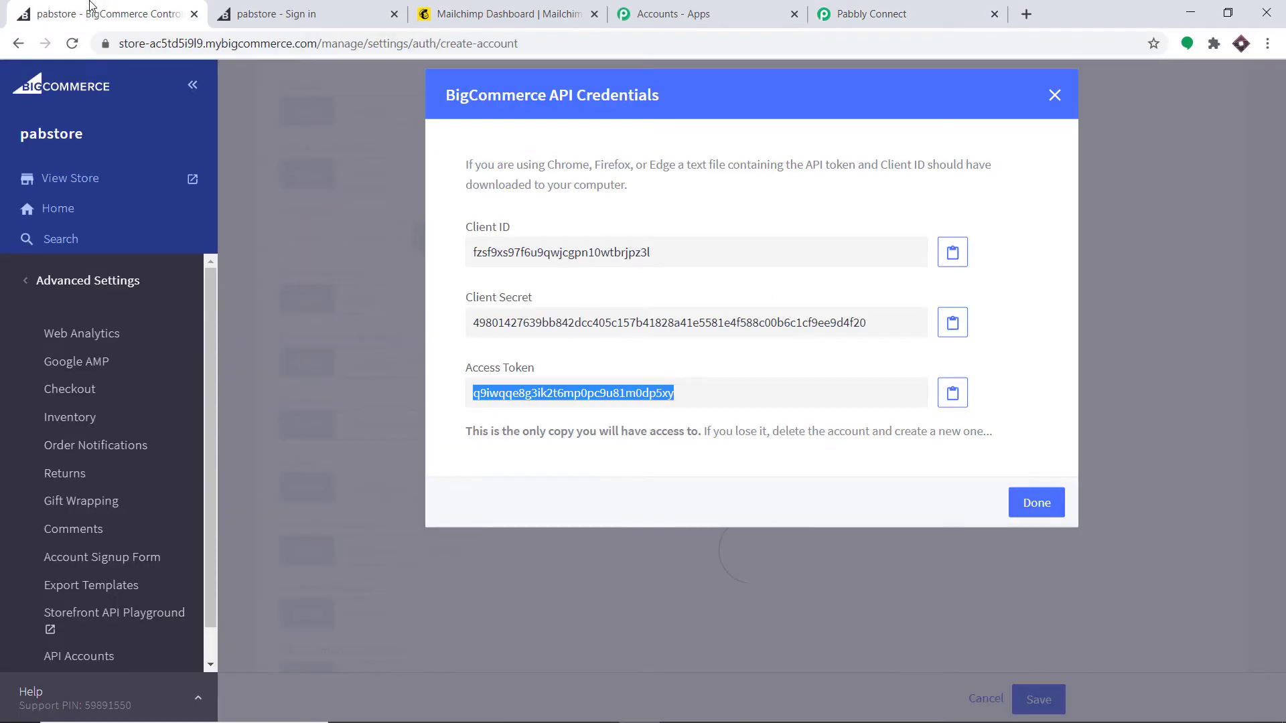
# Step: Open the storefront's registration form and autofill the customer's contact and address details
pyautogui.click(90, 183)
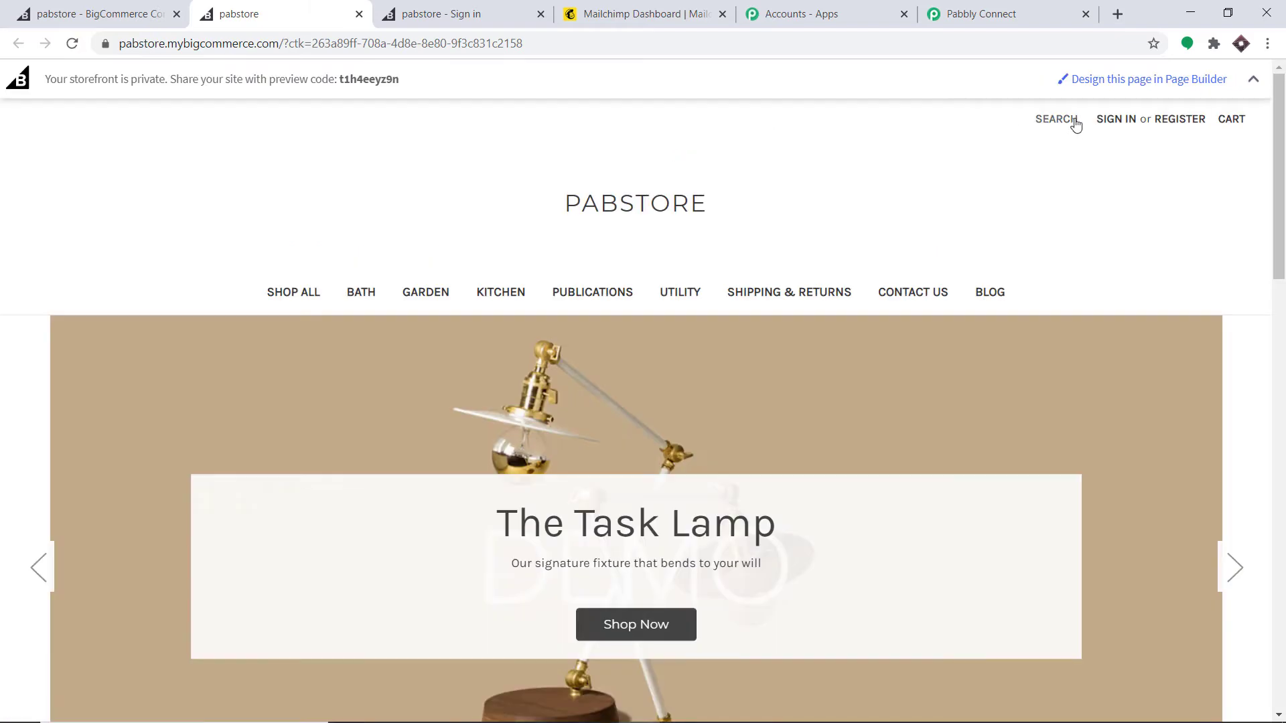
pyautogui.click(1176, 121)
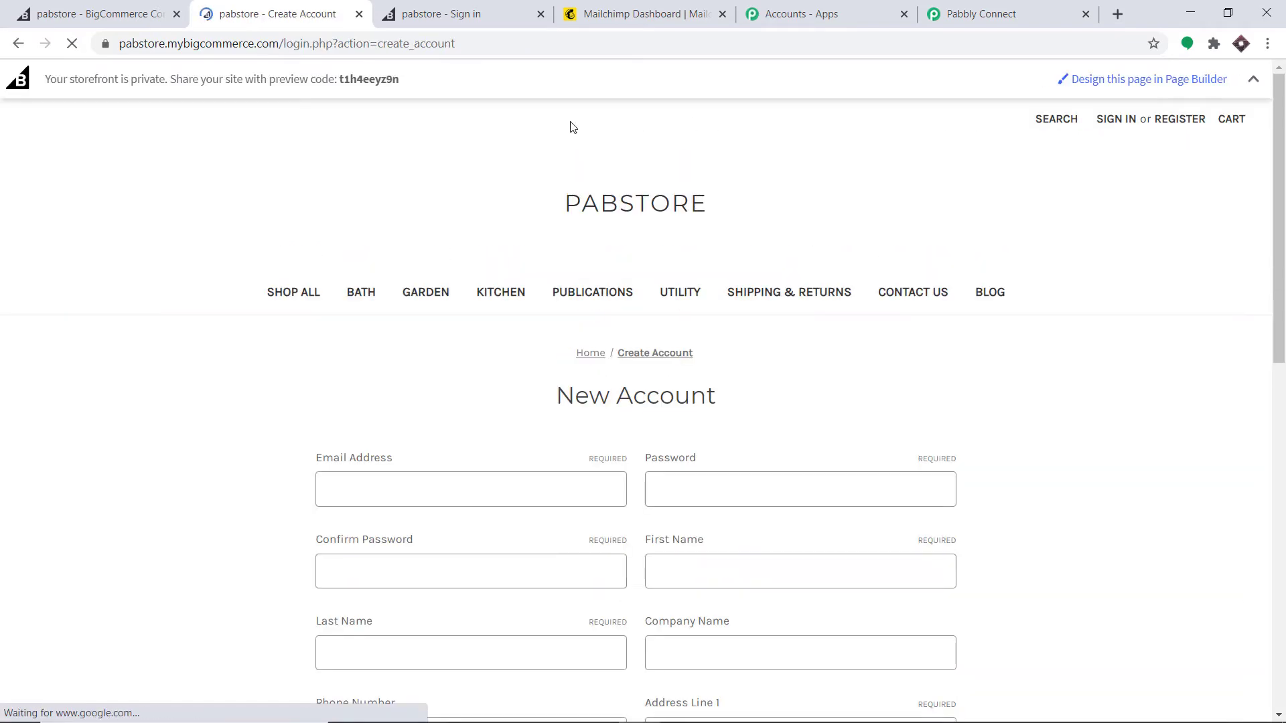
pyautogui.scroll(-3, 506, 201)
pyautogui.click(368, 314)
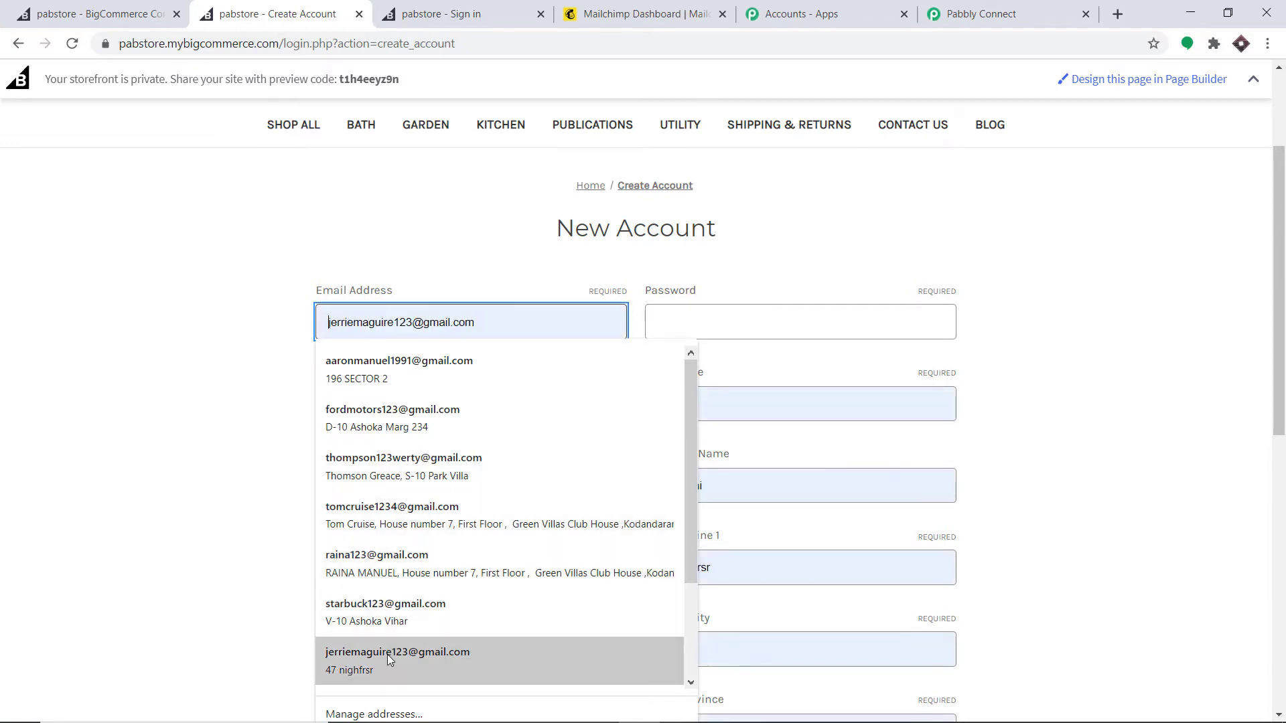
pyautogui.click(388, 653)
# Step: Enter and confirm the account password and fill in the customer's phone number
pyautogui.click(713, 307)
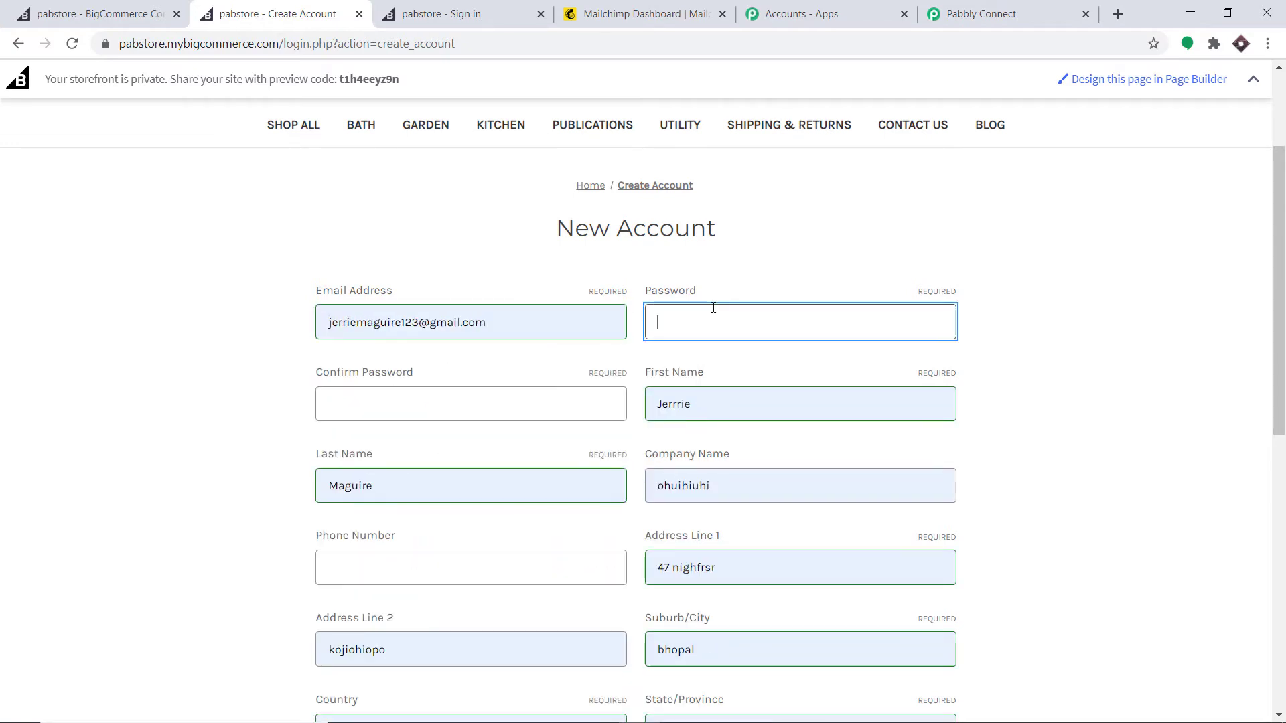
pyautogui.write('•••••')
pyautogui.click(351, 408)
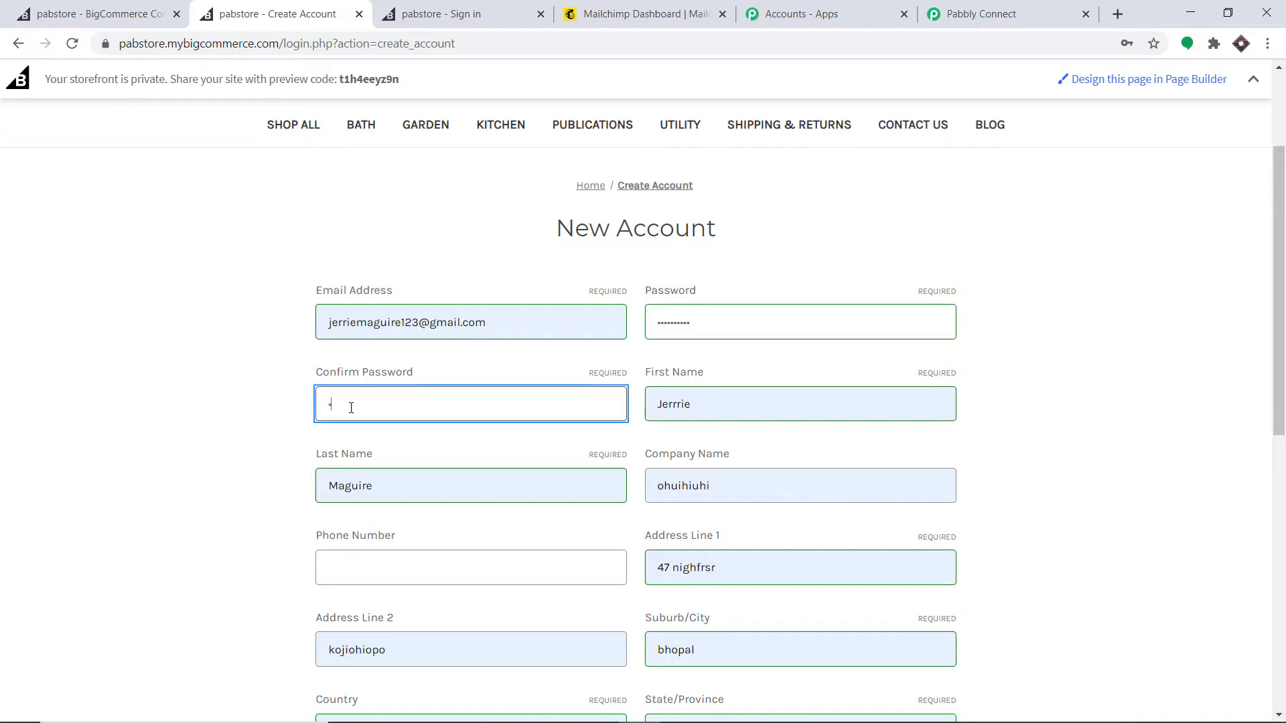
pyautogui.write('•••••••••')
pyautogui.scroll(-3, 465, 353)
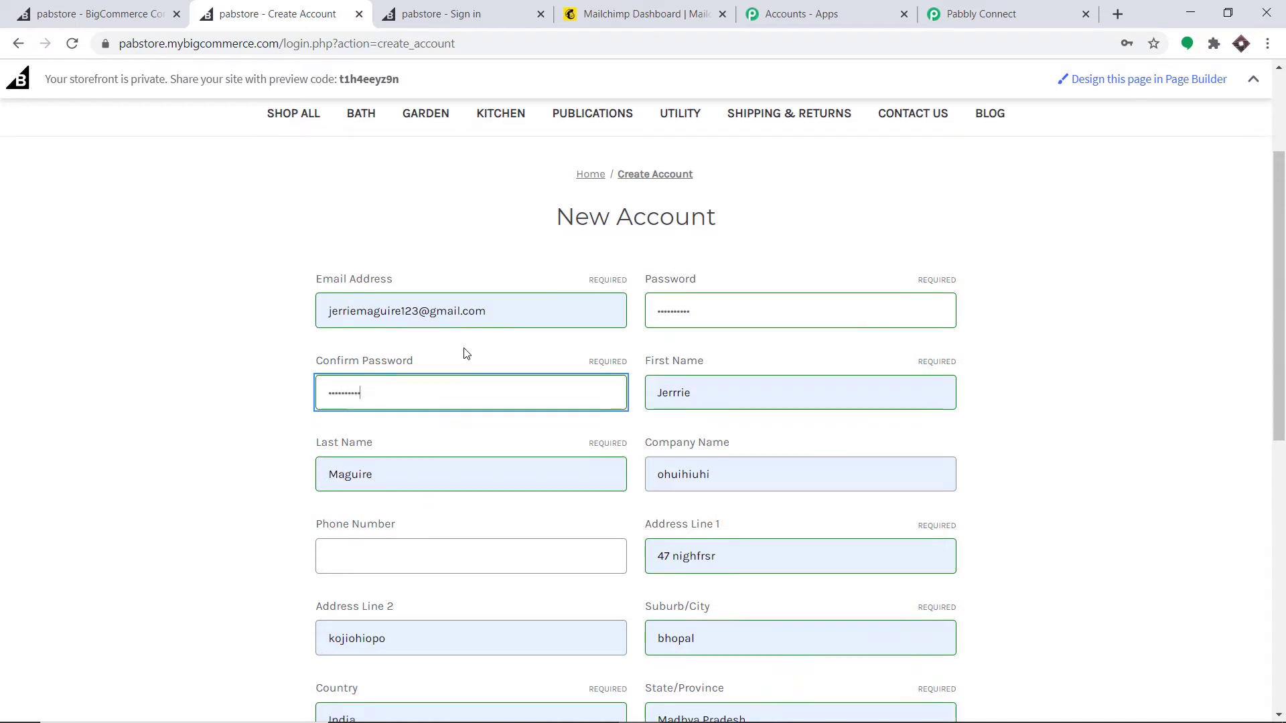
pyautogui.click(417, 397)
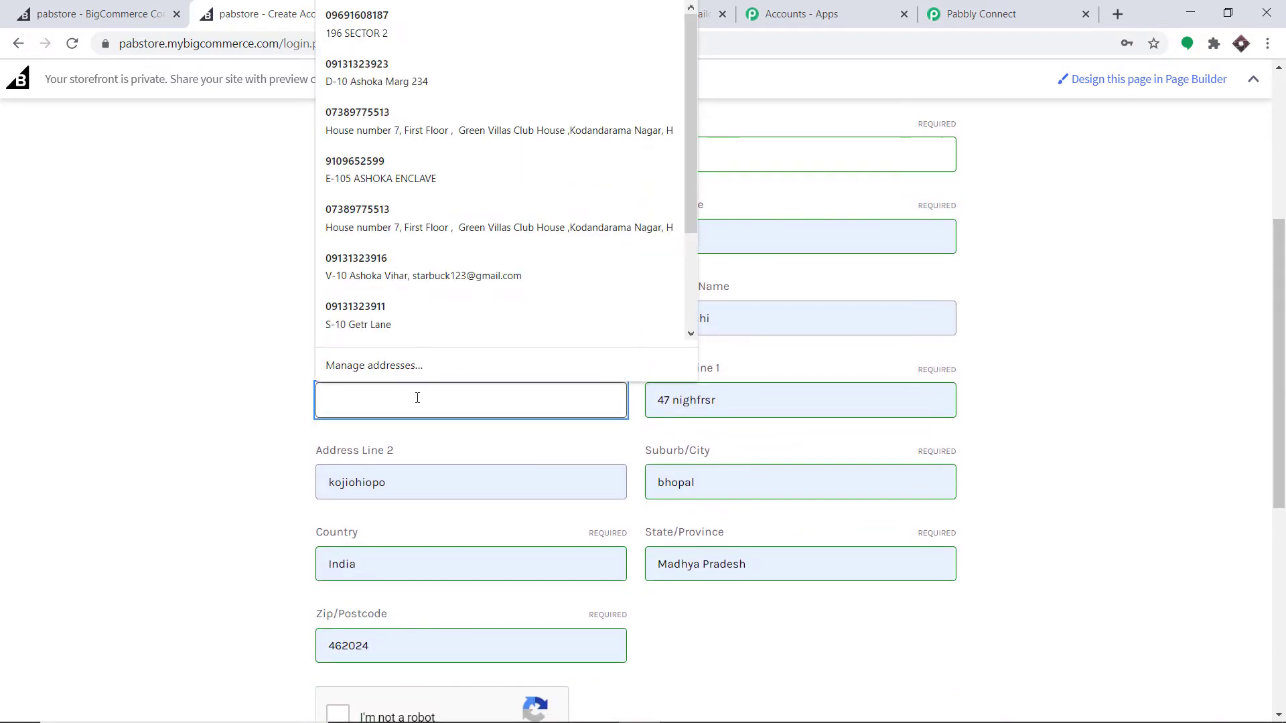
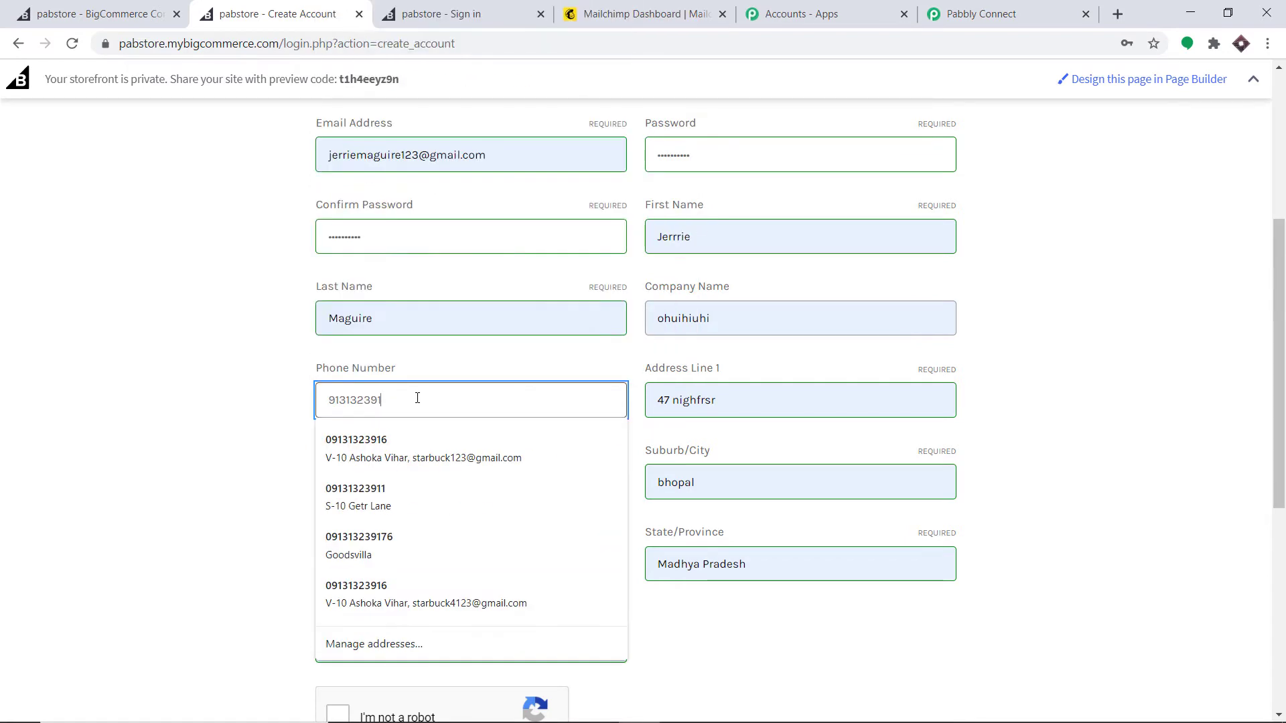
# Step: Pass the reCAPTCHA check and submit the registration to create the customer account
pyautogui.scroll(-1, 592, 364)
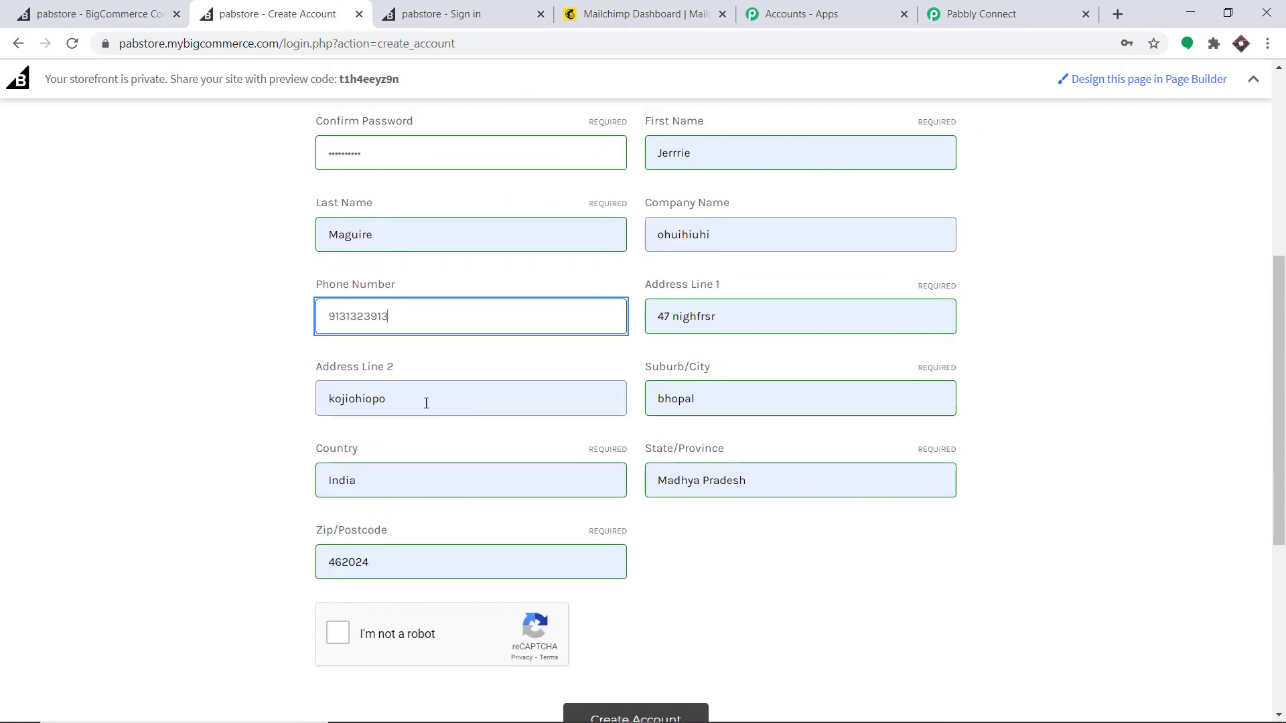
pyautogui.scroll(-2, 509, 367)
pyautogui.scroll(2, 629, 349)
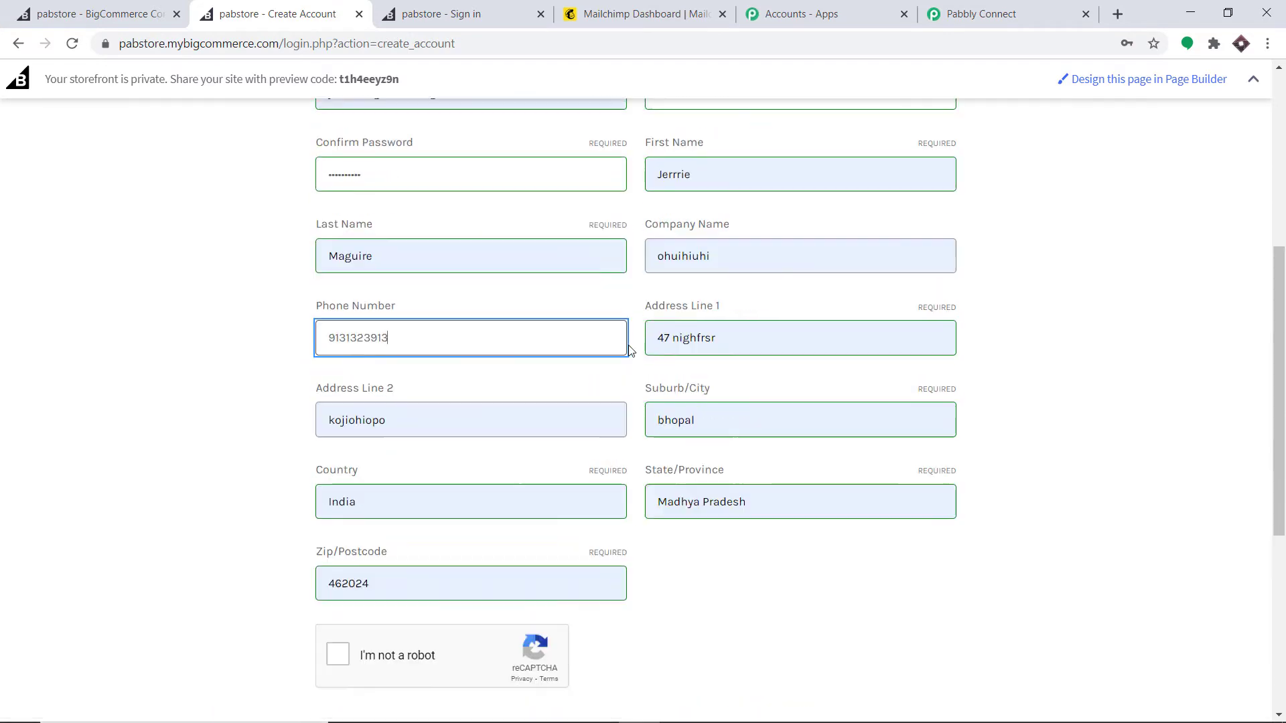
pyautogui.scroll(-5, 614, 342)
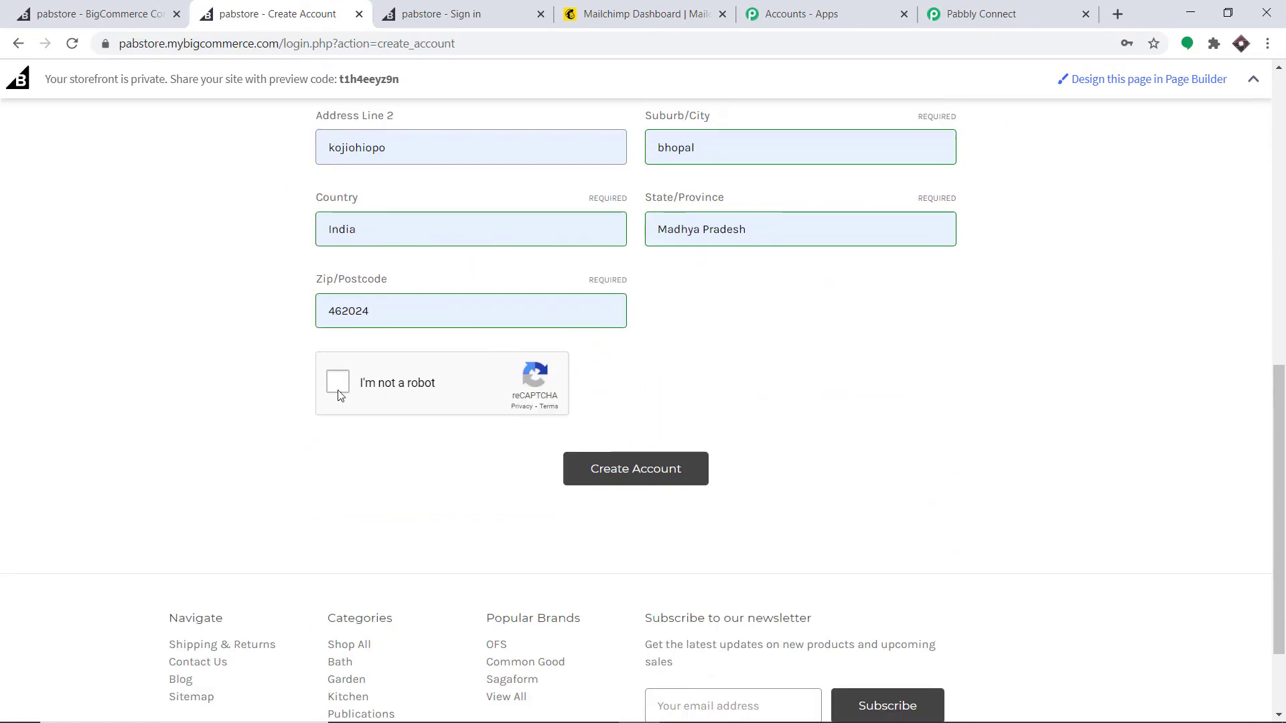
pyautogui.click(338, 387)
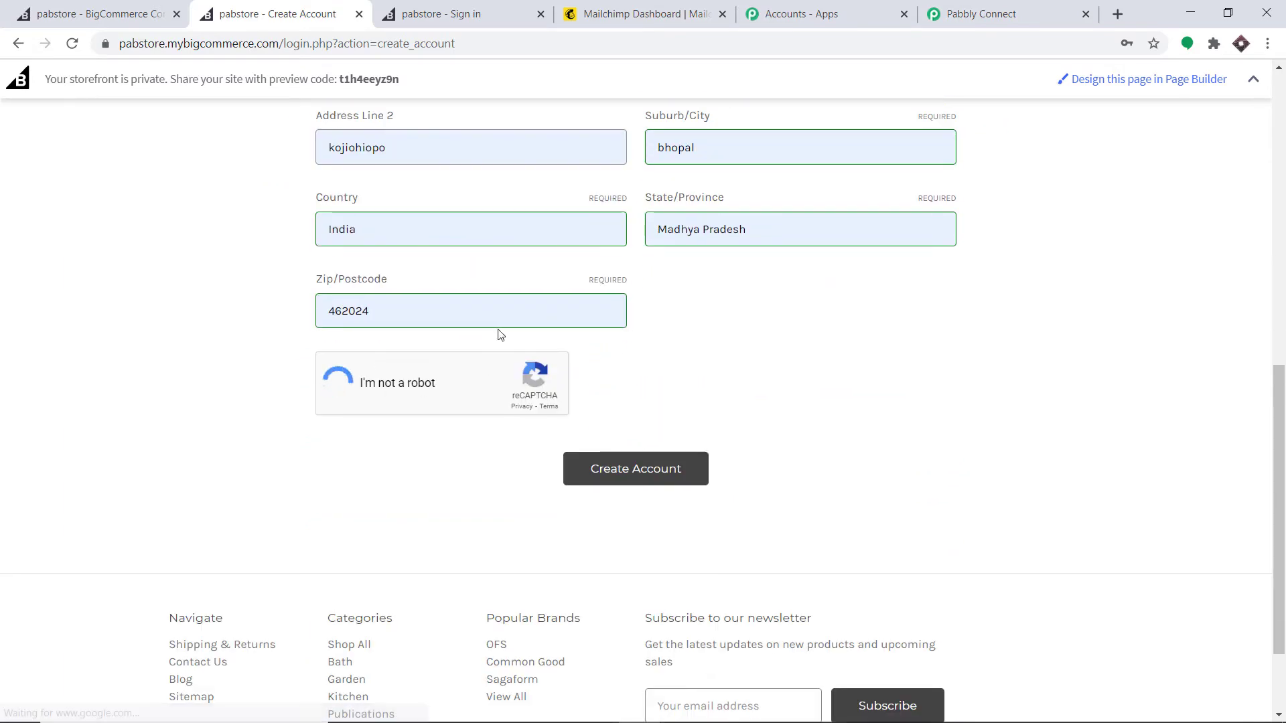
pyautogui.scroll(6, 498, 334)
pyautogui.click(420, 242)
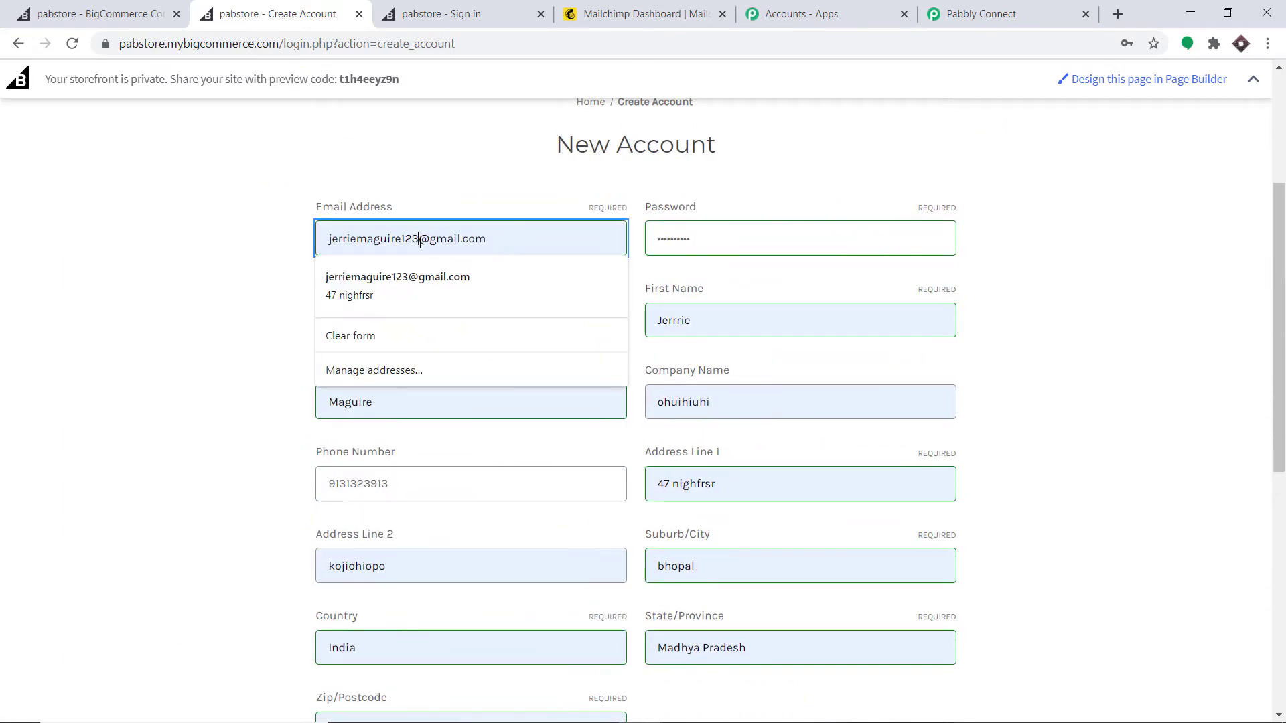
pyautogui.click(419, 241)
pyautogui.scroll(-5, 843, 166)
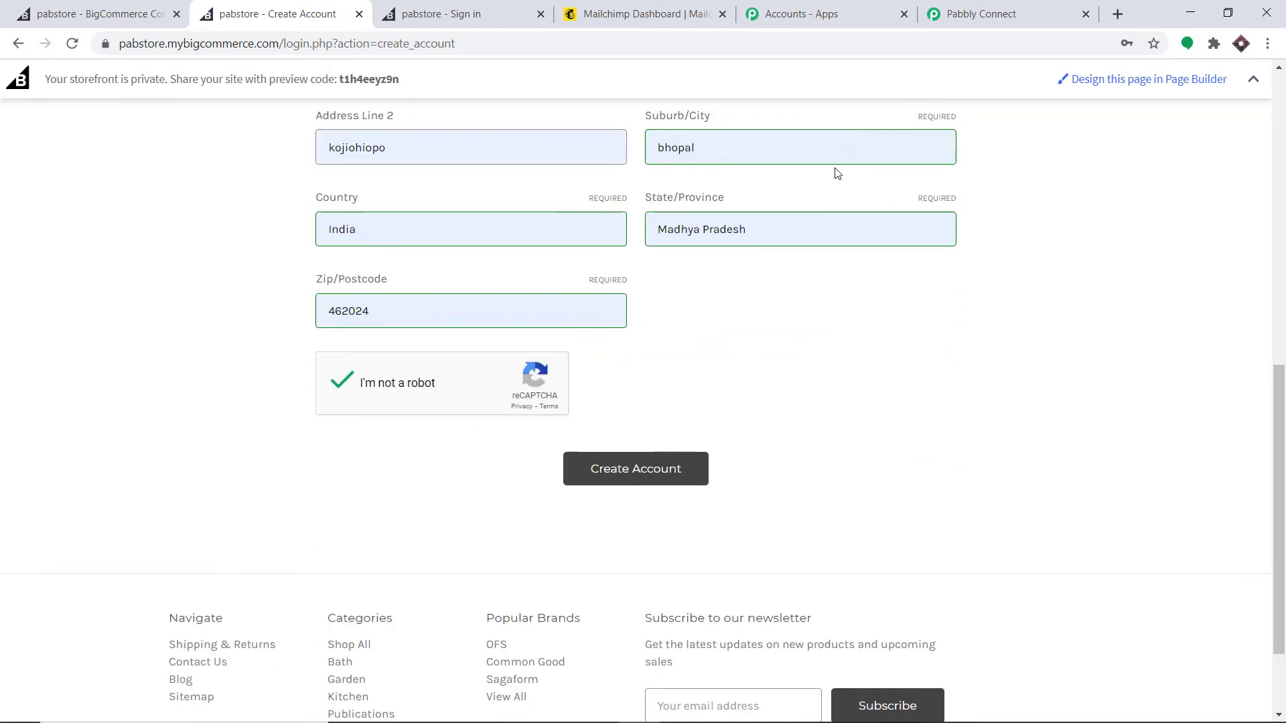
pyautogui.scroll(-2, 837, 173)
pyautogui.click(635, 350)
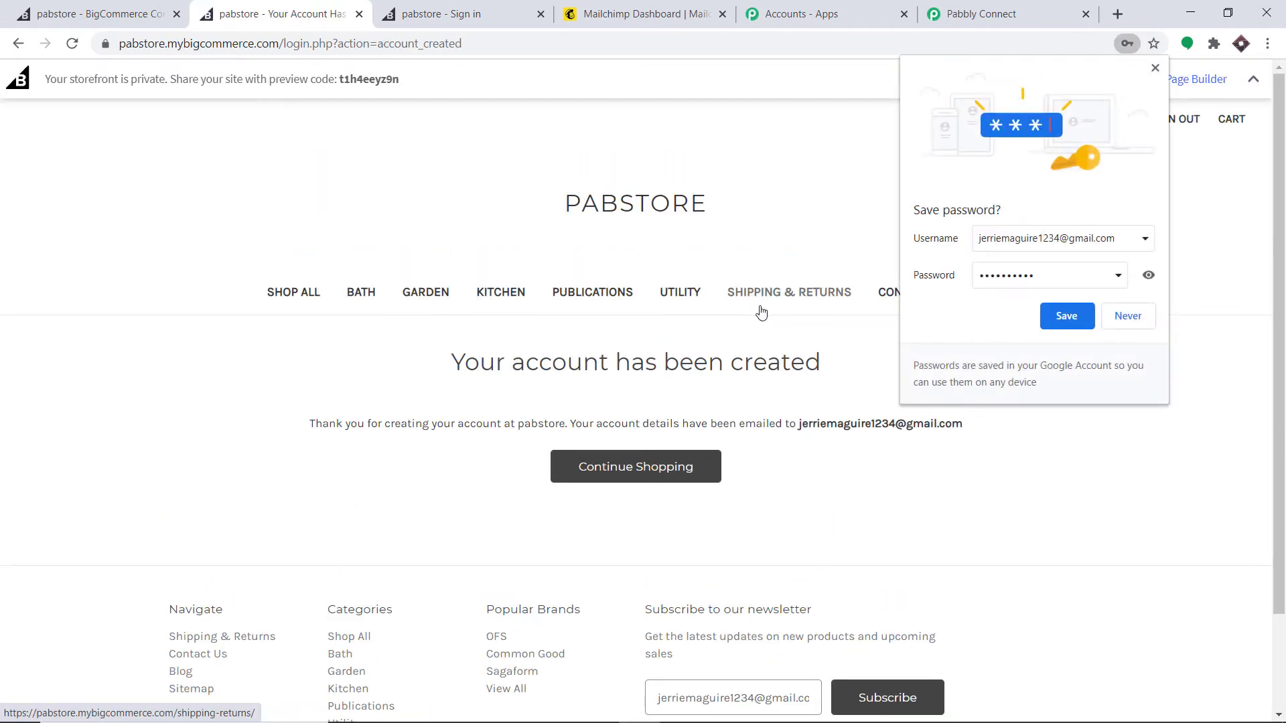
pyautogui.click(1154, 68)
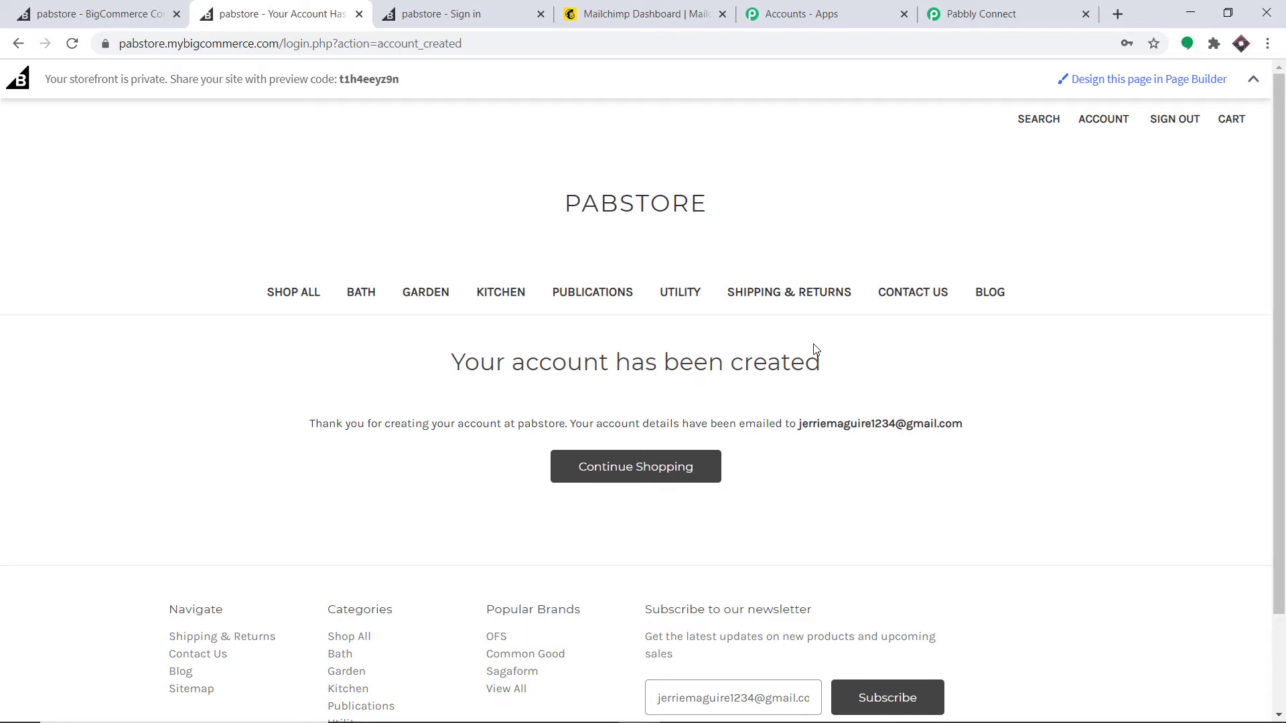
pyautogui.click(970, 14)
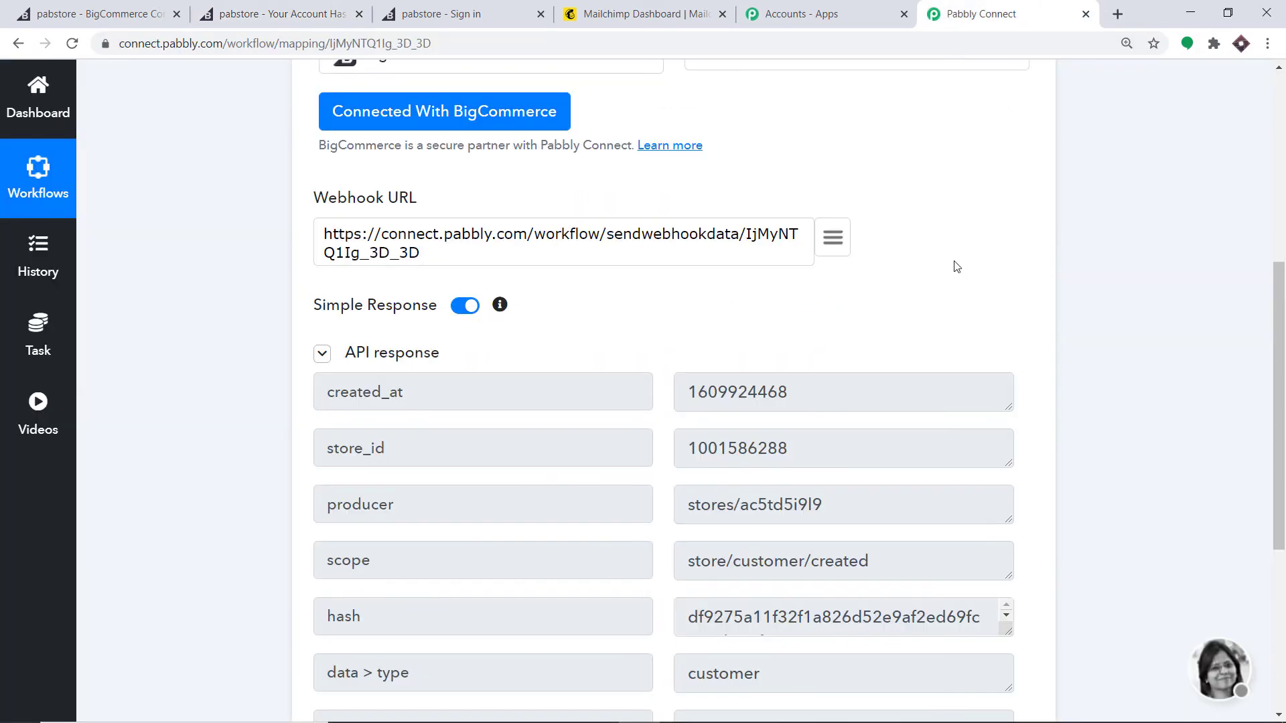
# Step: Scroll past the captured response and add an action step below the BigCommerce trigger
pyautogui.moveTo(1282, 318); pyautogui.dragTo(1282, 392)
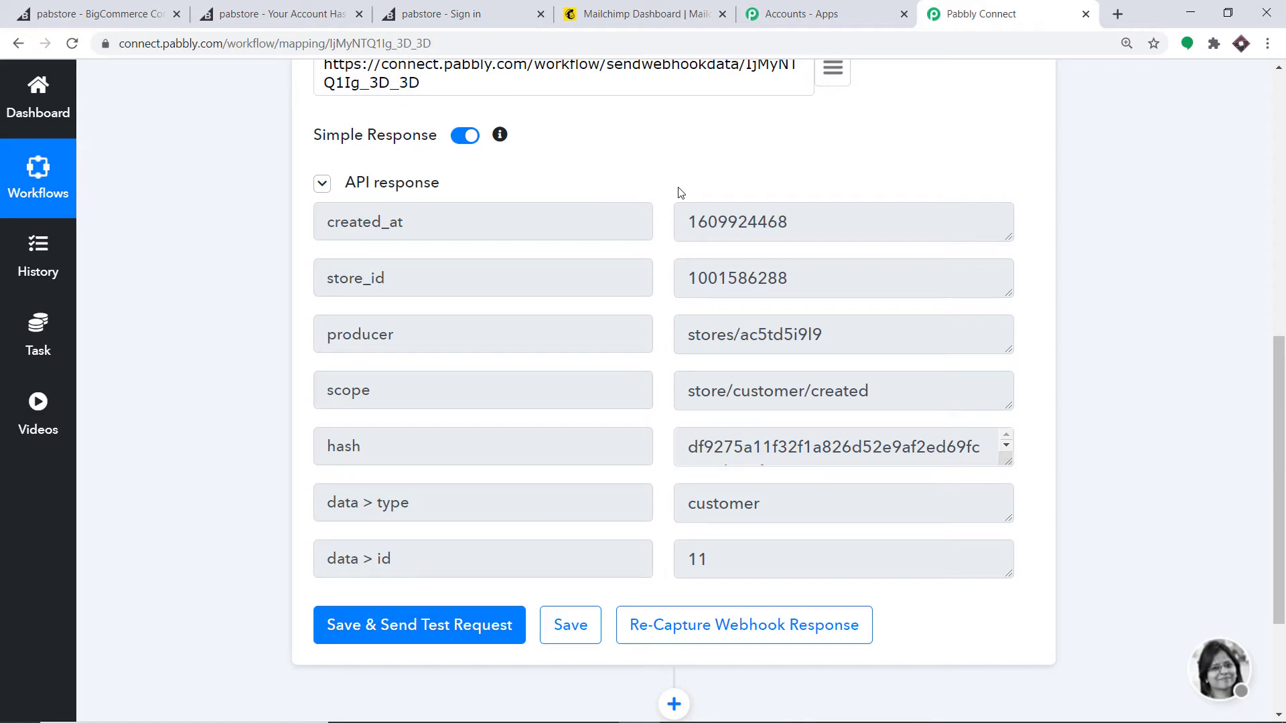
pyautogui.scroll(-1, 388, 417)
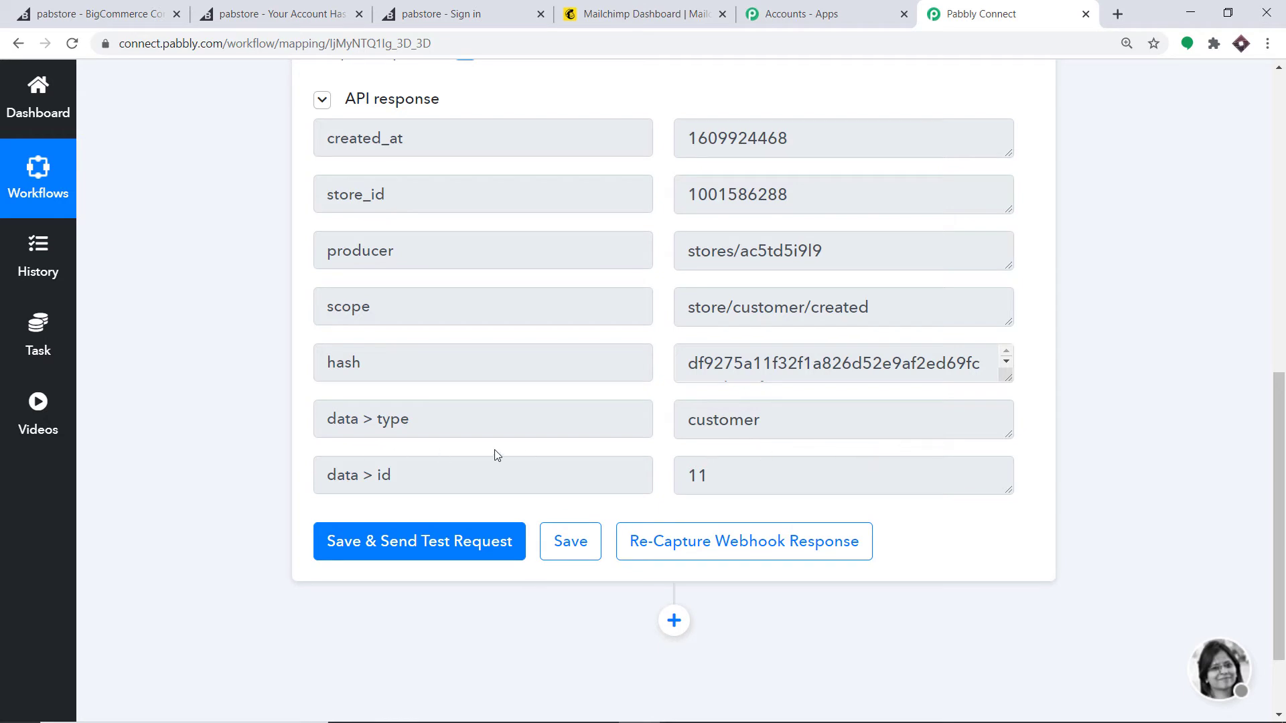
pyautogui.scroll(-2, 1242, 466)
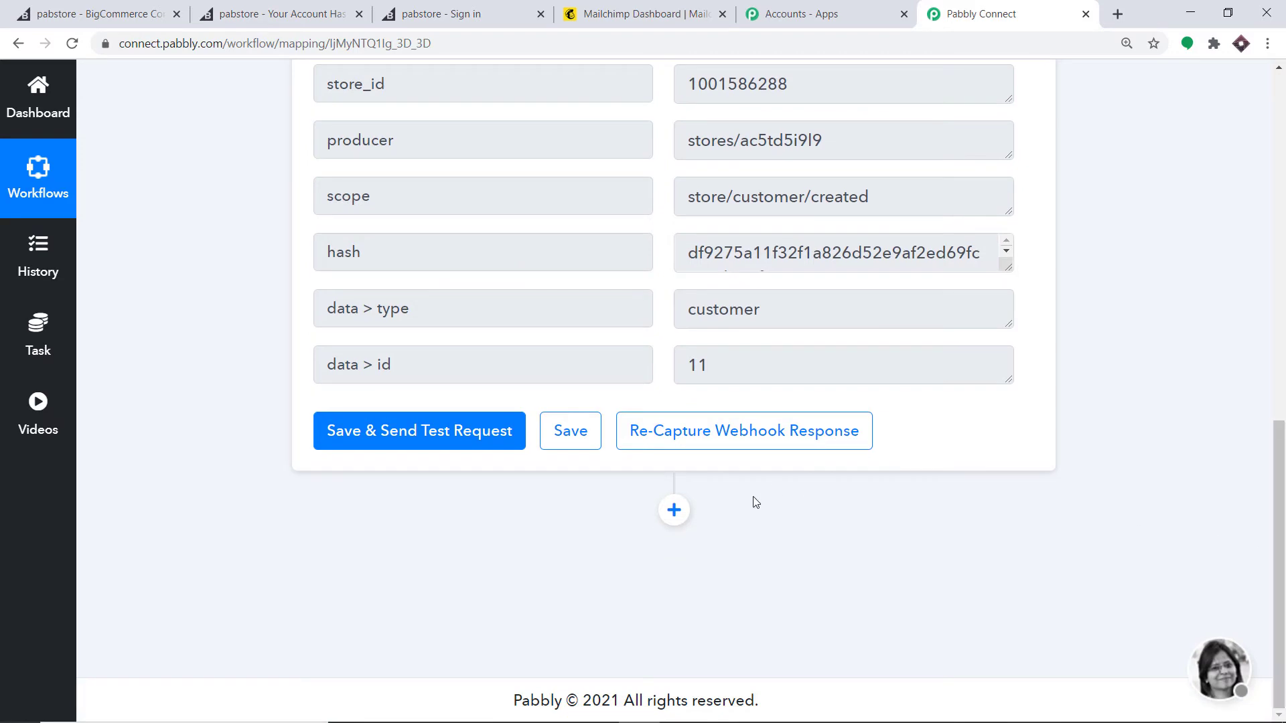
pyautogui.click(668, 512)
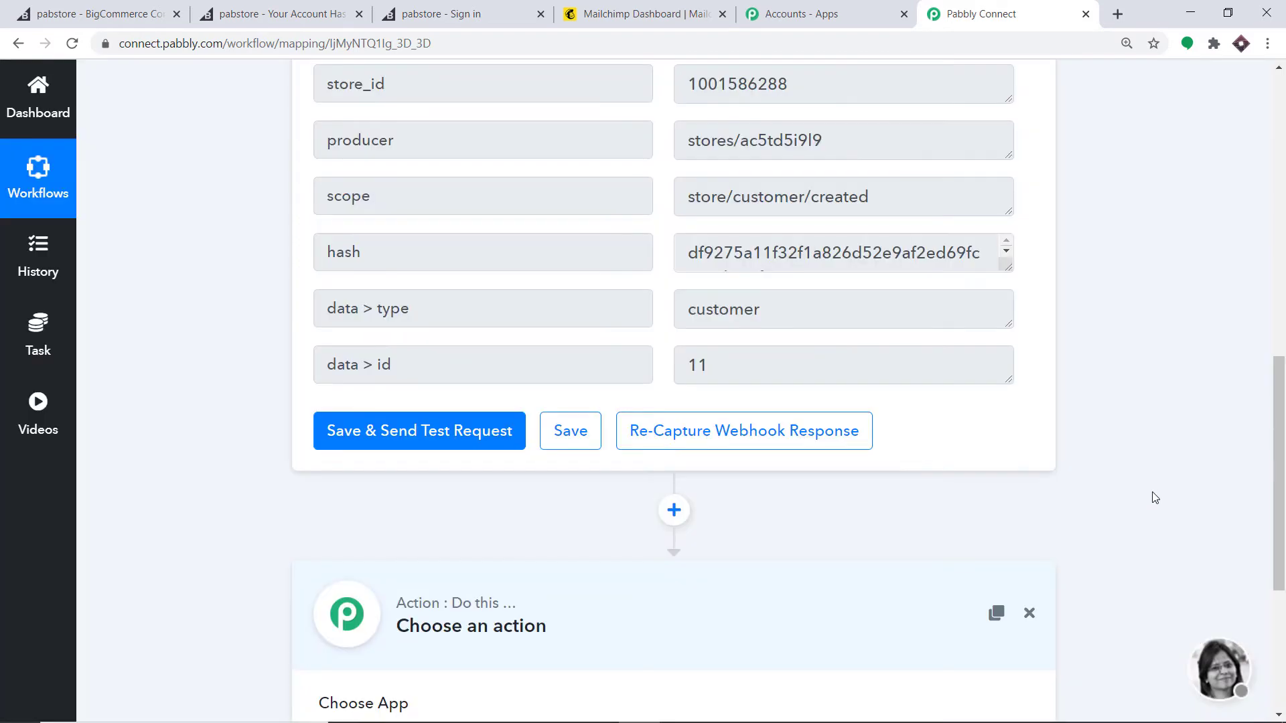
# Step: Set the action app to BigCommerce with the Get Customer By Id event
pyautogui.moveTo(1281, 479); pyautogui.dragTo(1281, 513)
pyautogui.scroll(-3, 1280, 513)
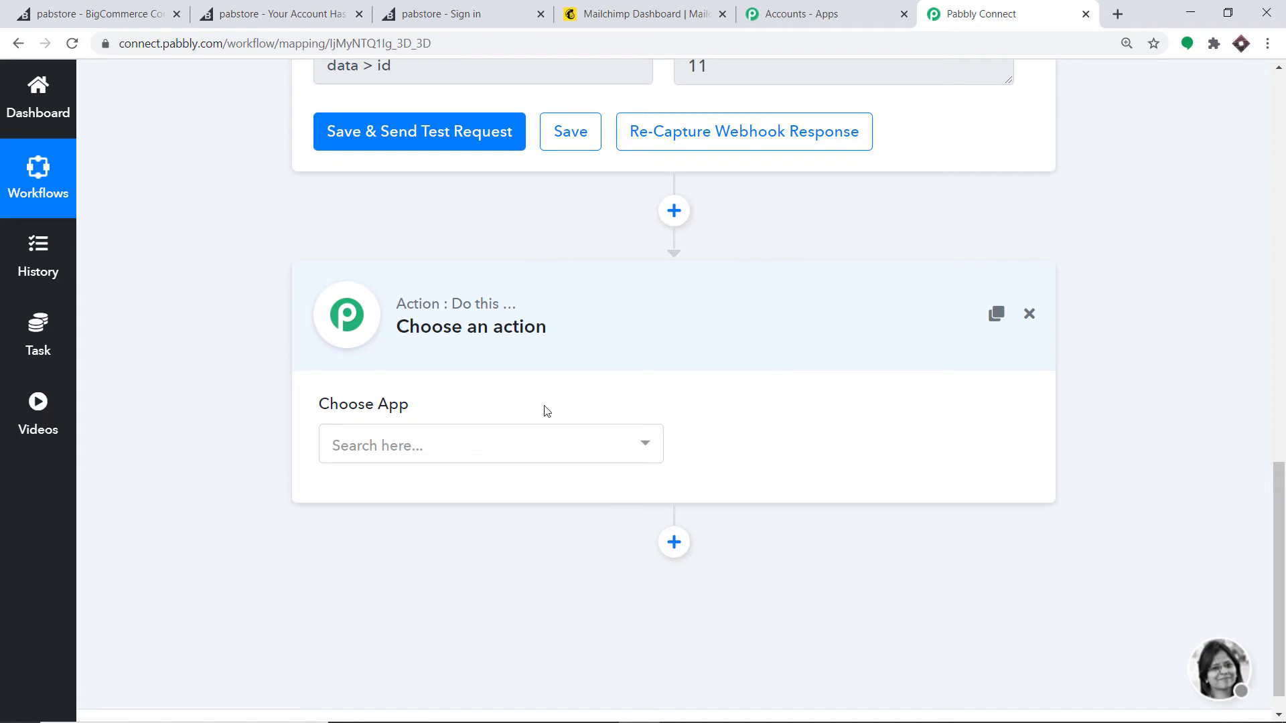
pyautogui.click(459, 447)
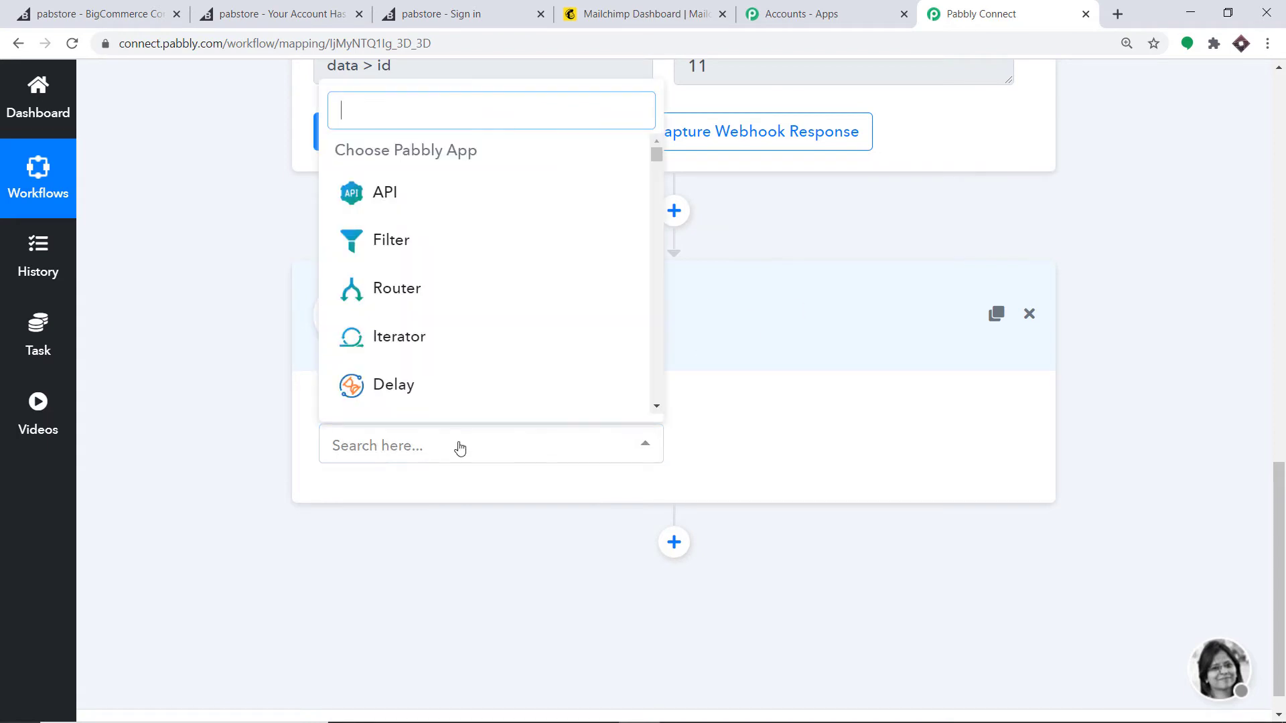
pyautogui.write('big')
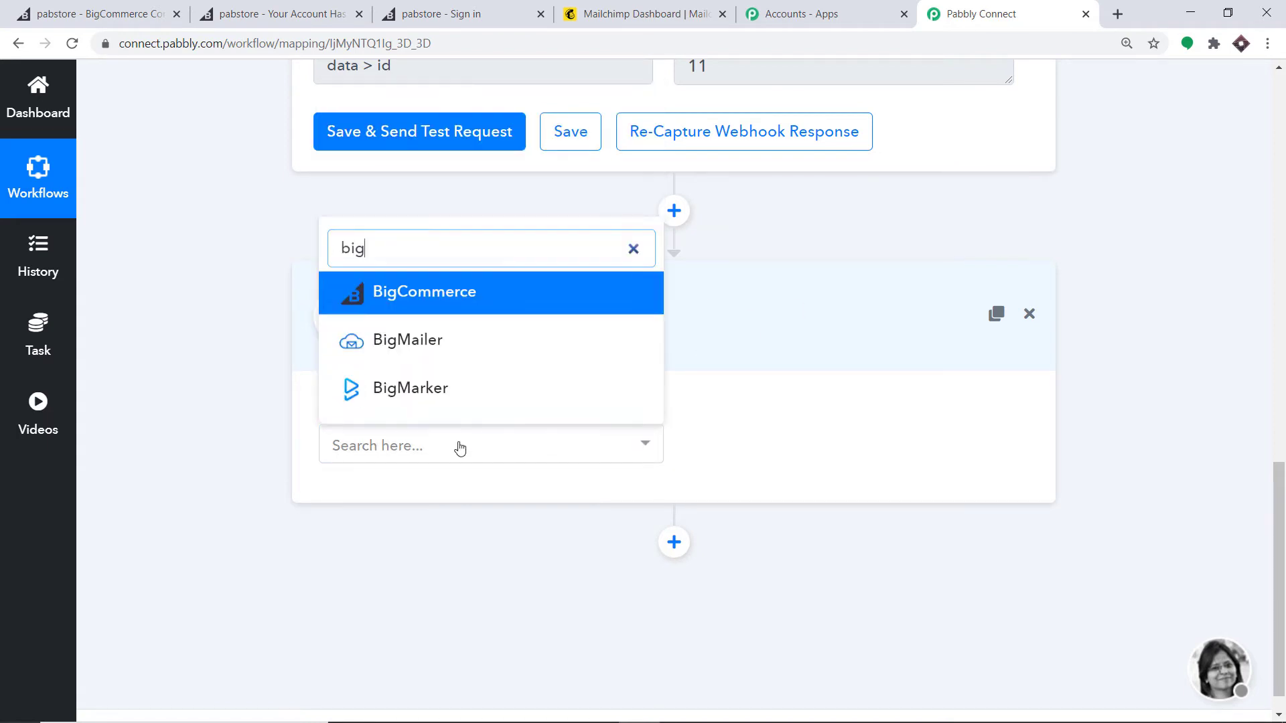
pyautogui.click(429, 296)
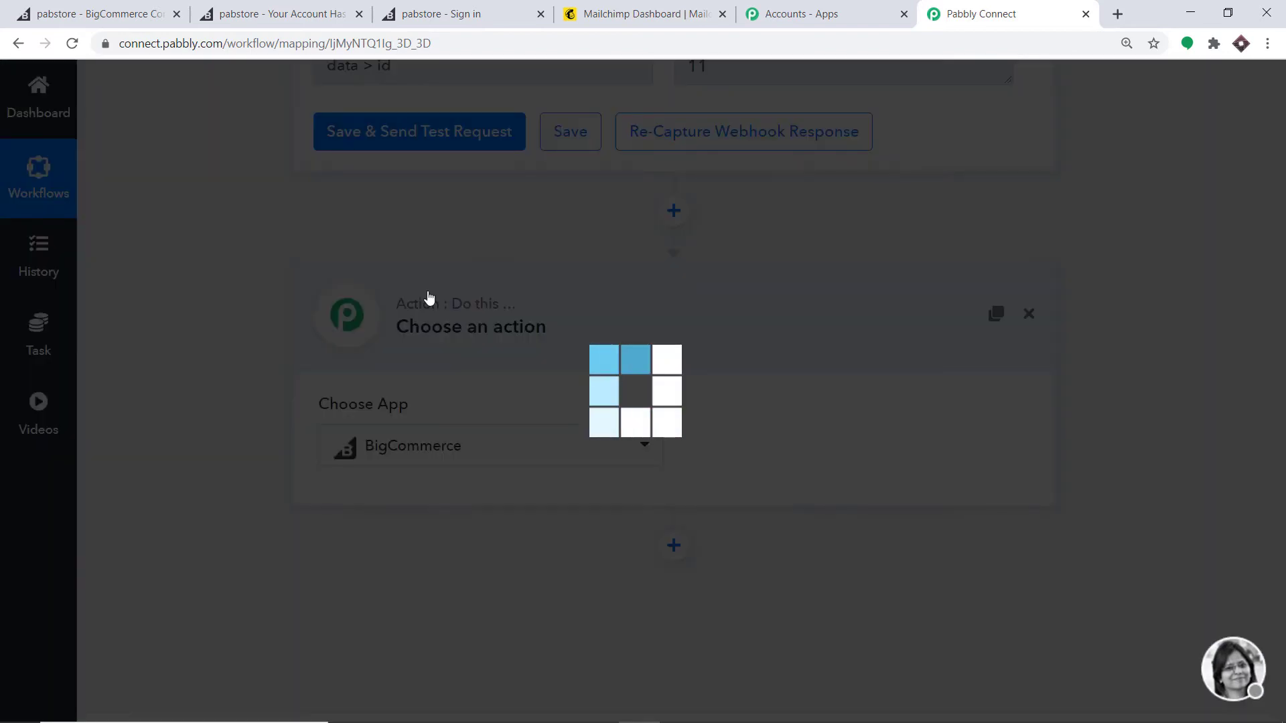
pyautogui.click(770, 449)
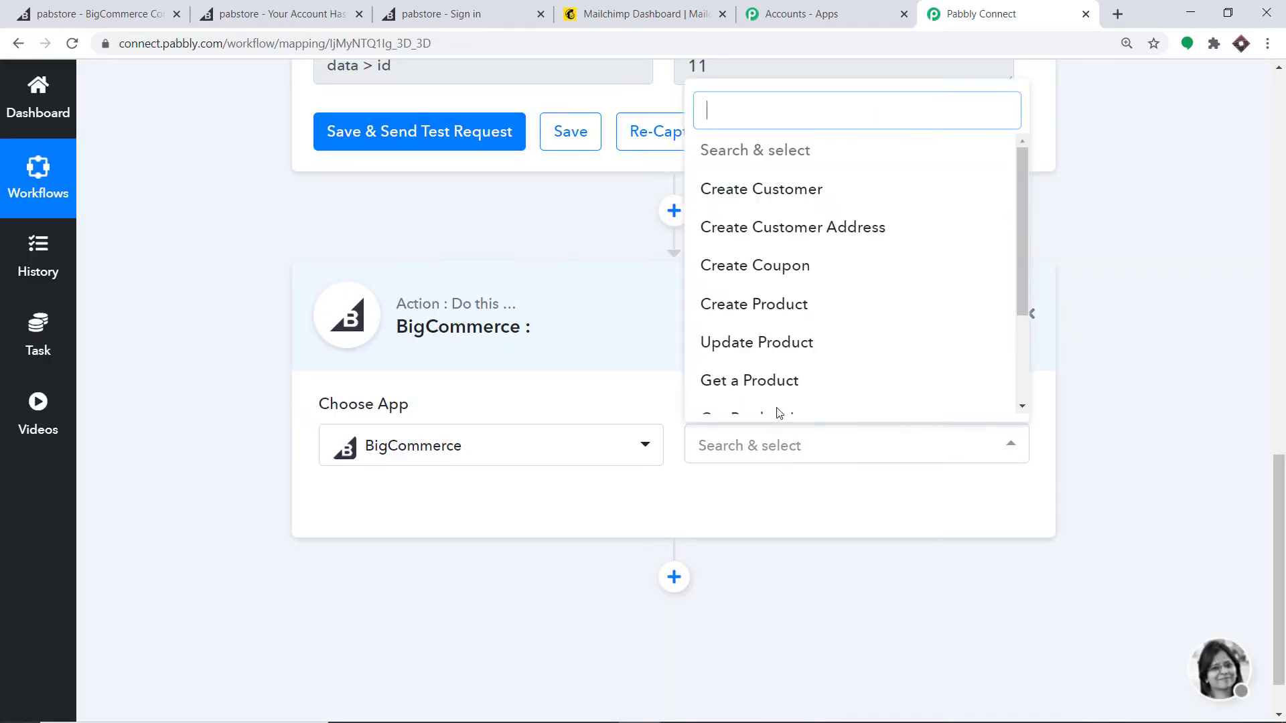
pyautogui.scroll(-2, 813, 287)
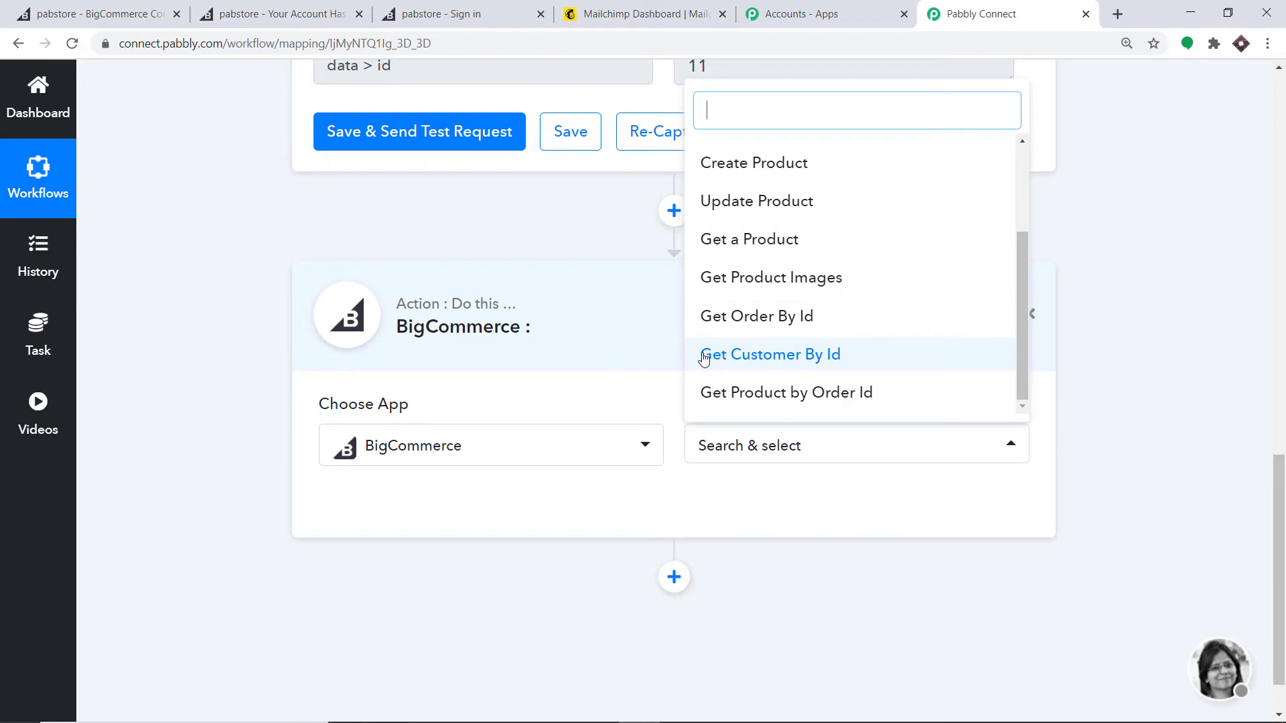
pyautogui.click(815, 356)
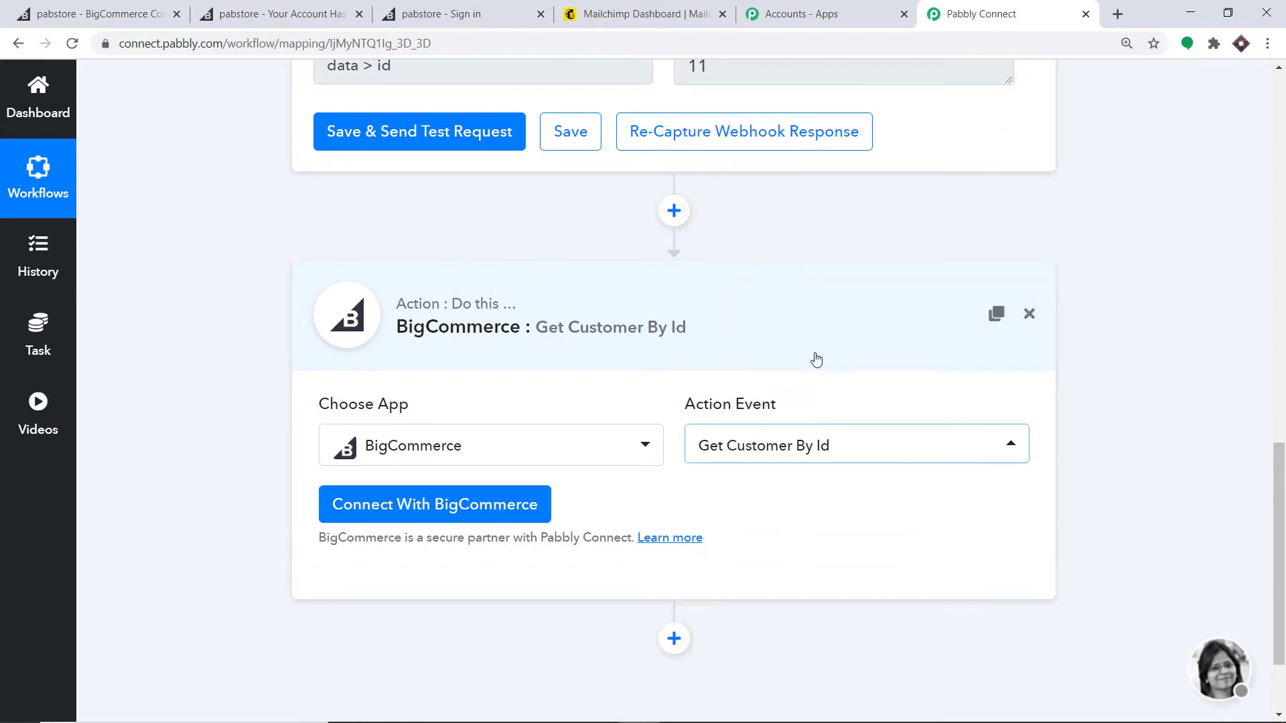
# Step: Connect the action using the existing BigCommerce #2 credentials
pyautogui.click(405, 507)
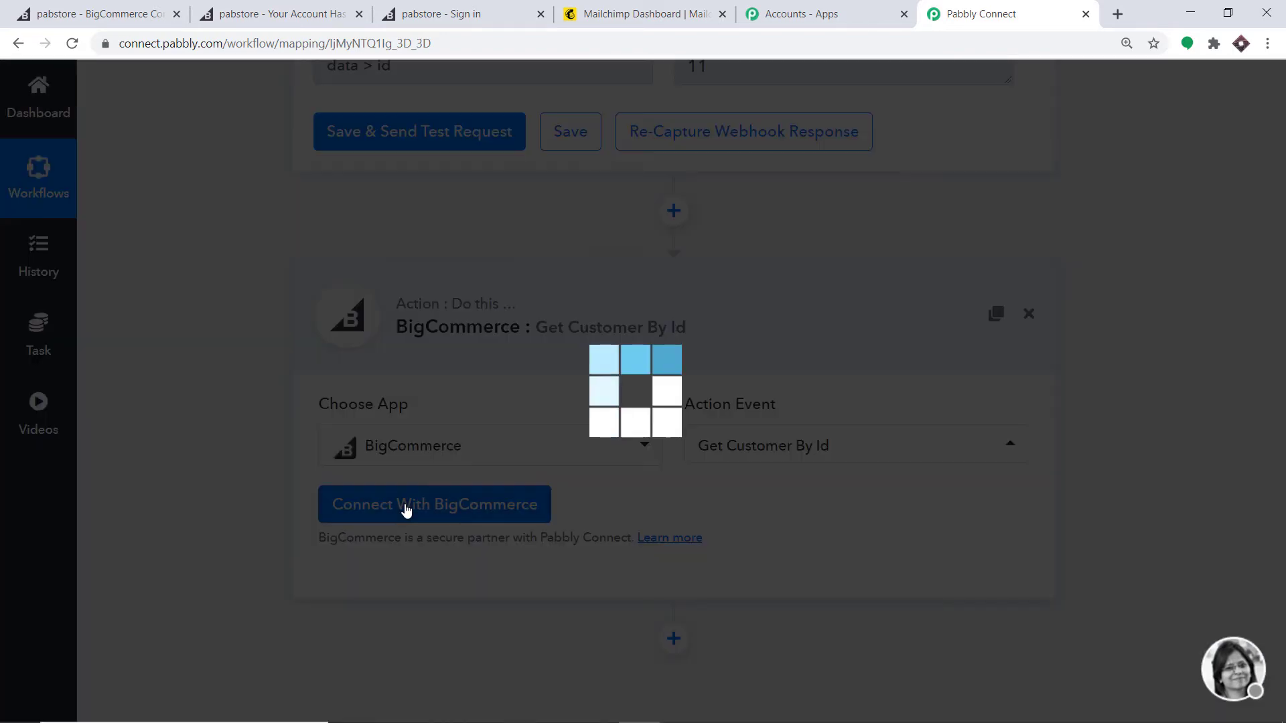
pyautogui.scroll(-3, 737, 284)
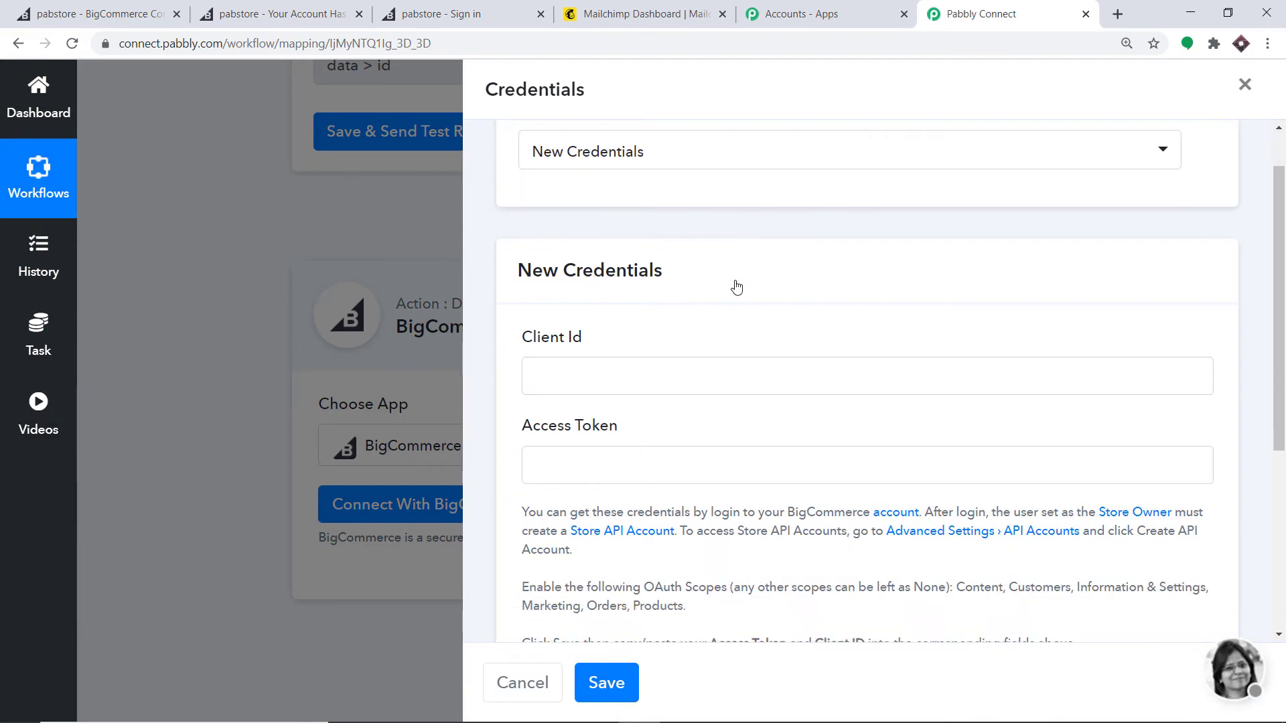
pyautogui.scroll(2, 737, 284)
pyautogui.scroll(-4, 711, 297)
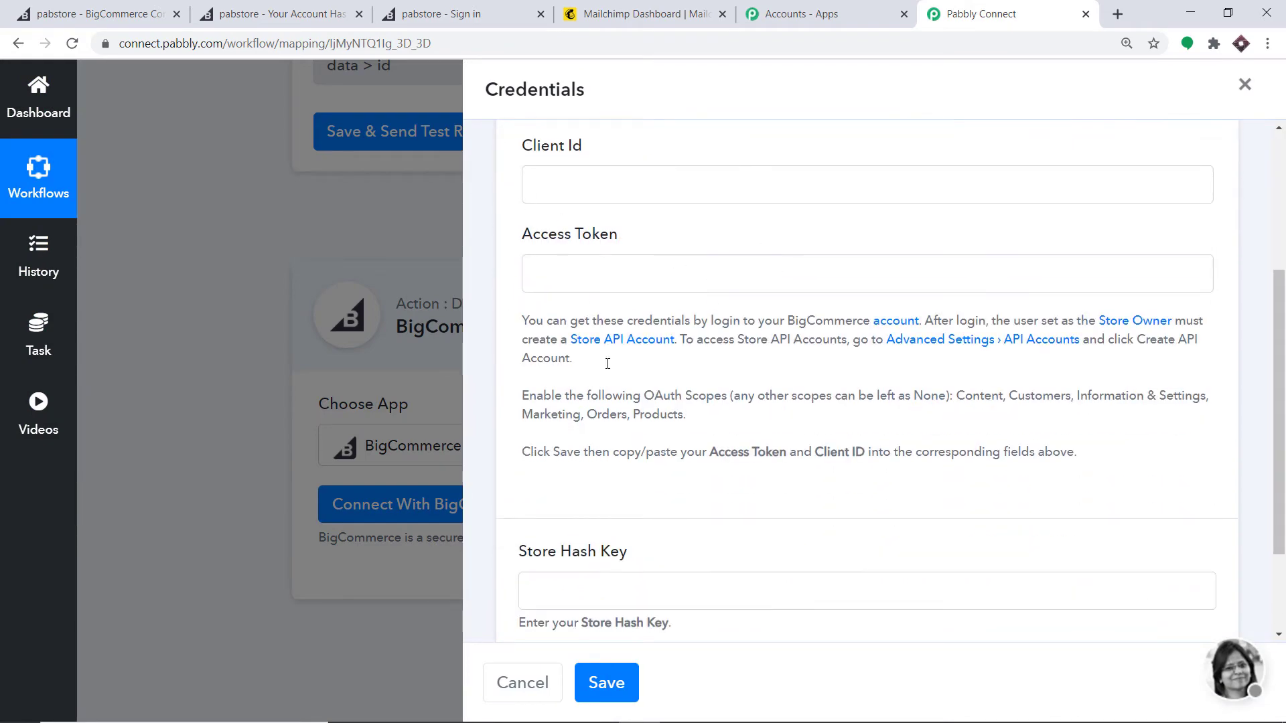
pyautogui.scroll(3, 752, 451)
pyautogui.click(630, 213)
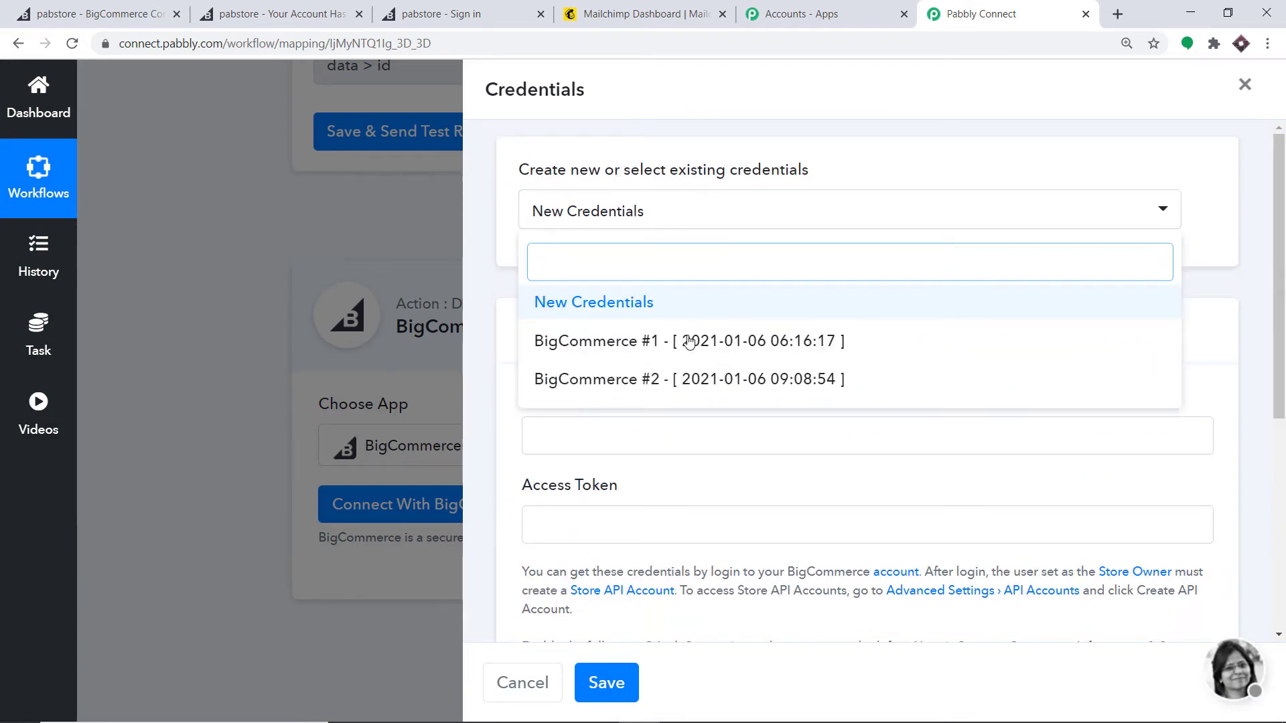
pyautogui.click(693, 391)
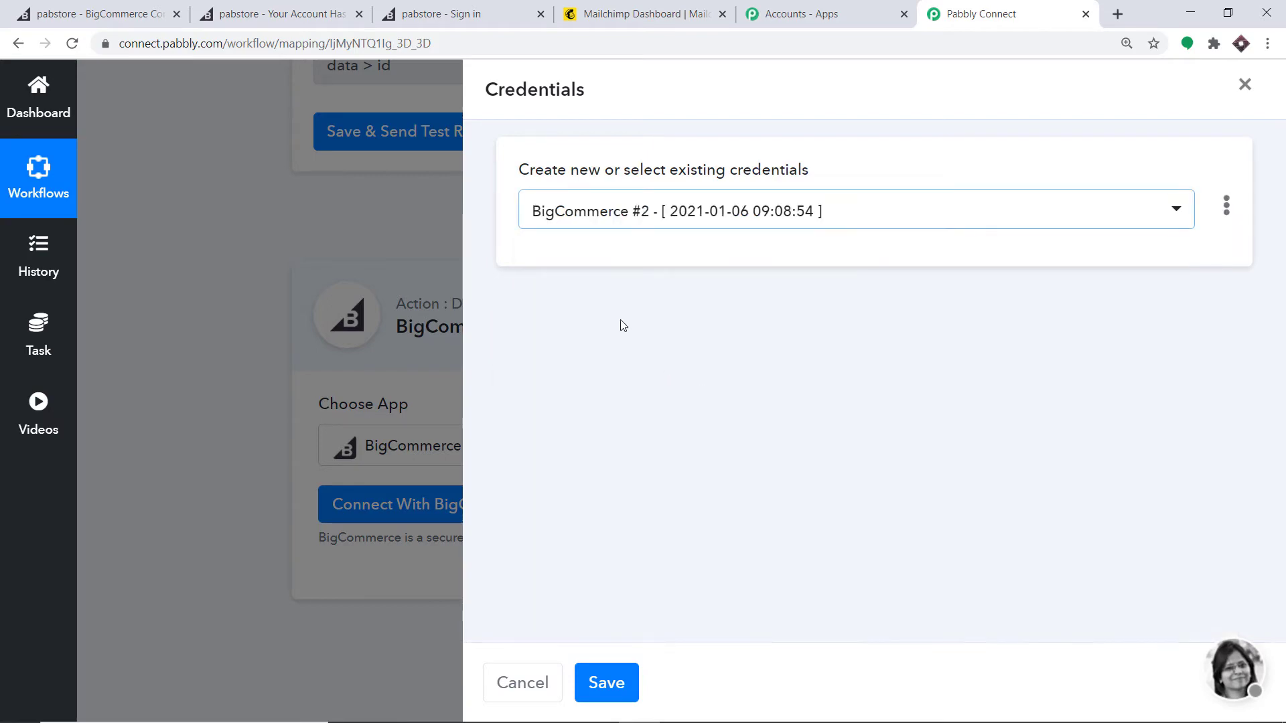
pyautogui.click(607, 686)
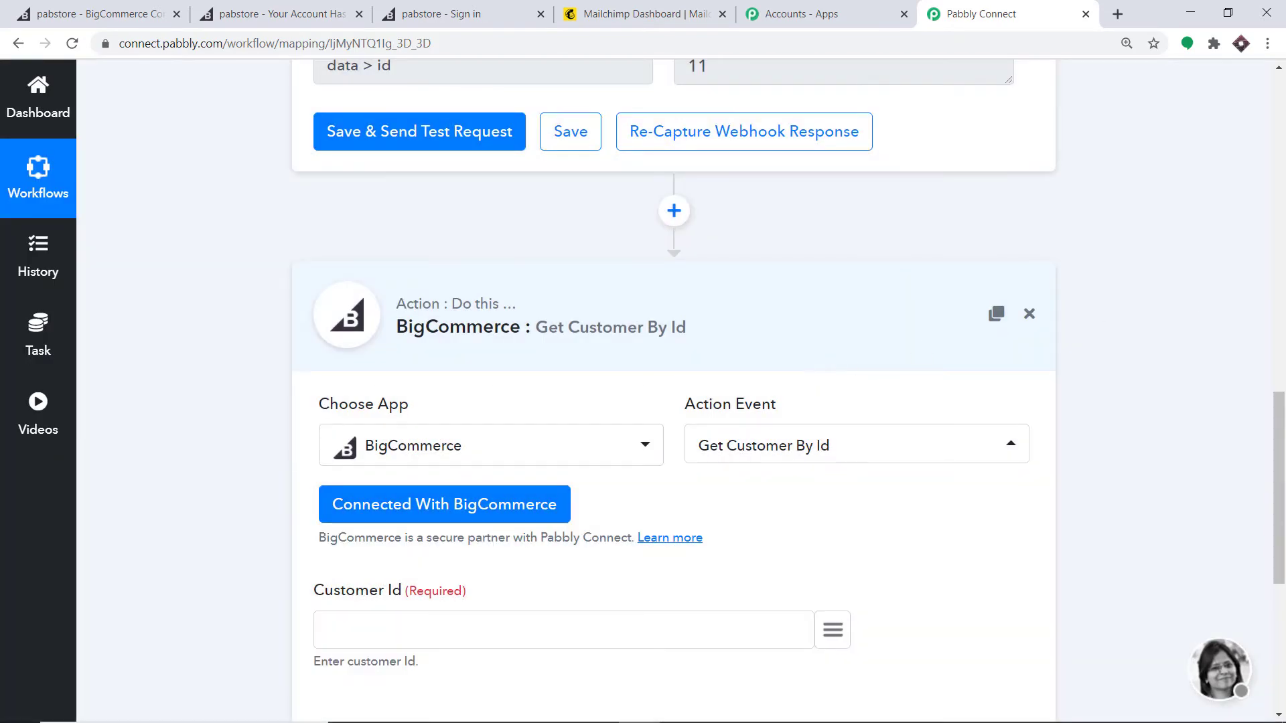
pyautogui.moveTo(1271, 468); pyautogui.dragTo(1277, 563)
pyautogui.click(1186, 425)
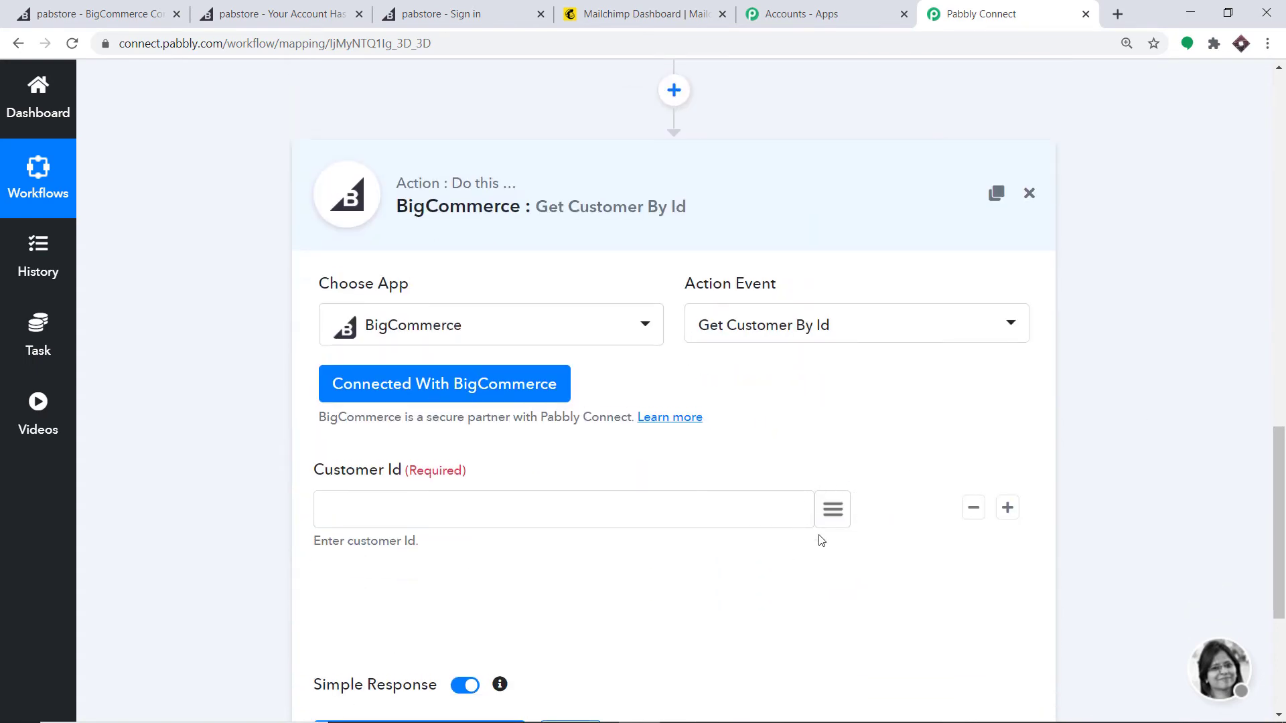
# Step: Map the trigger's data > id (11) into Customer Id and test, returning the customer's full record
pyautogui.click(834, 511)
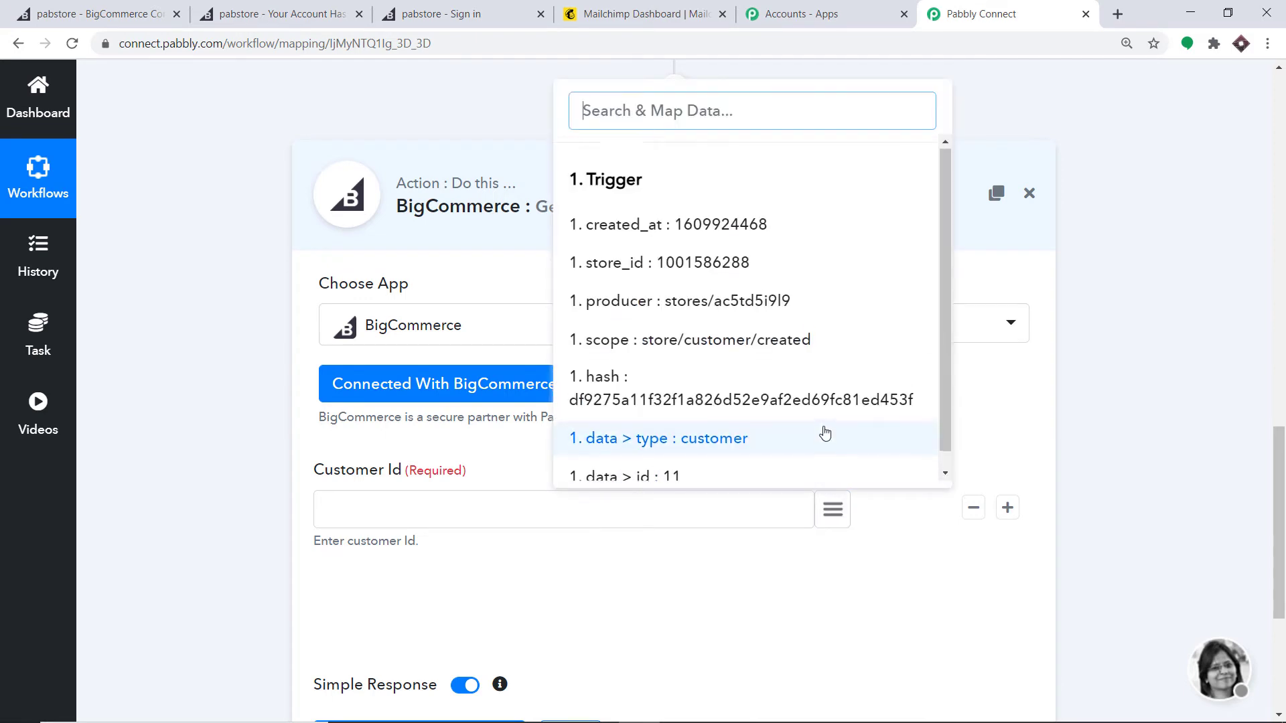
pyautogui.scroll(-1, 826, 435)
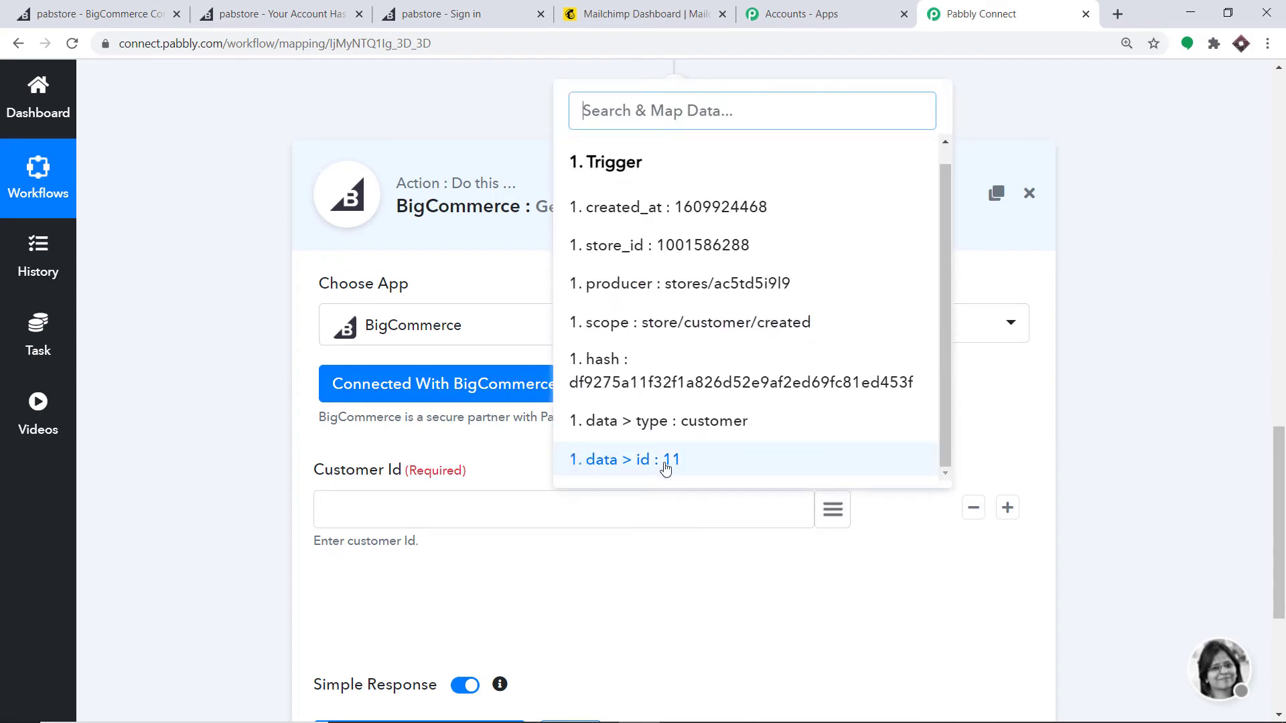
pyautogui.click(684, 469)
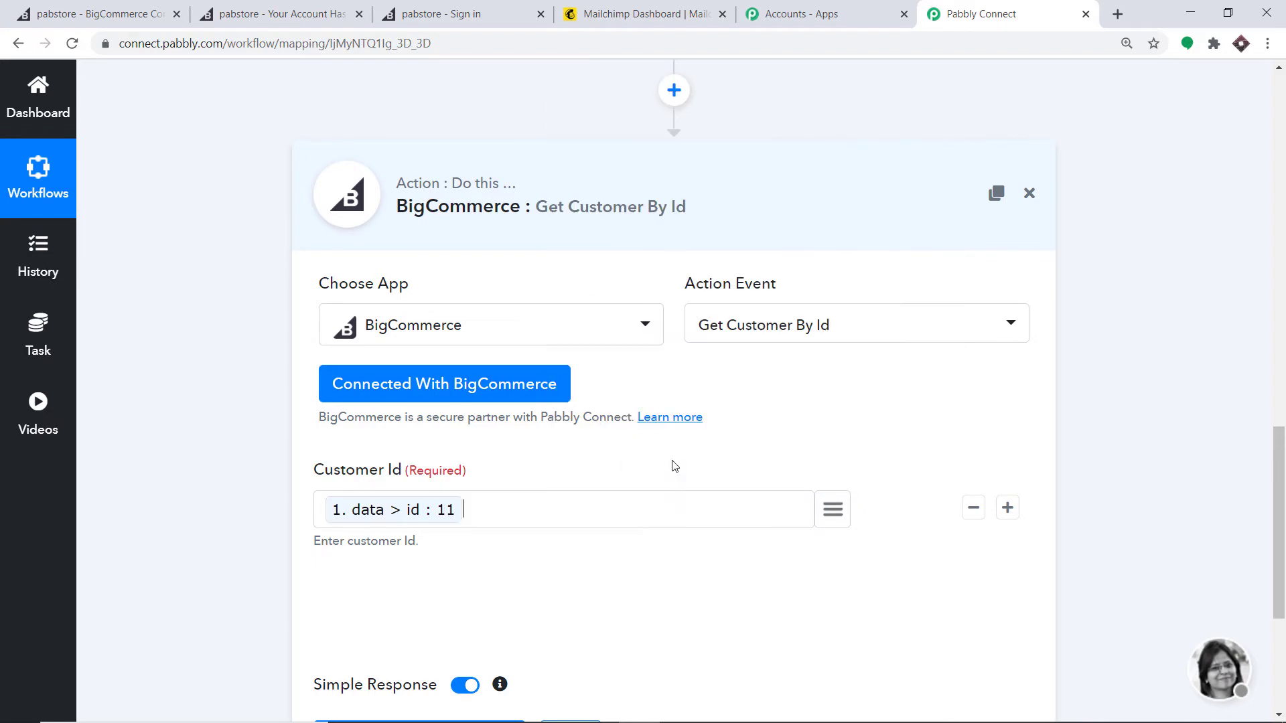
pyautogui.scroll(-3, 672, 464)
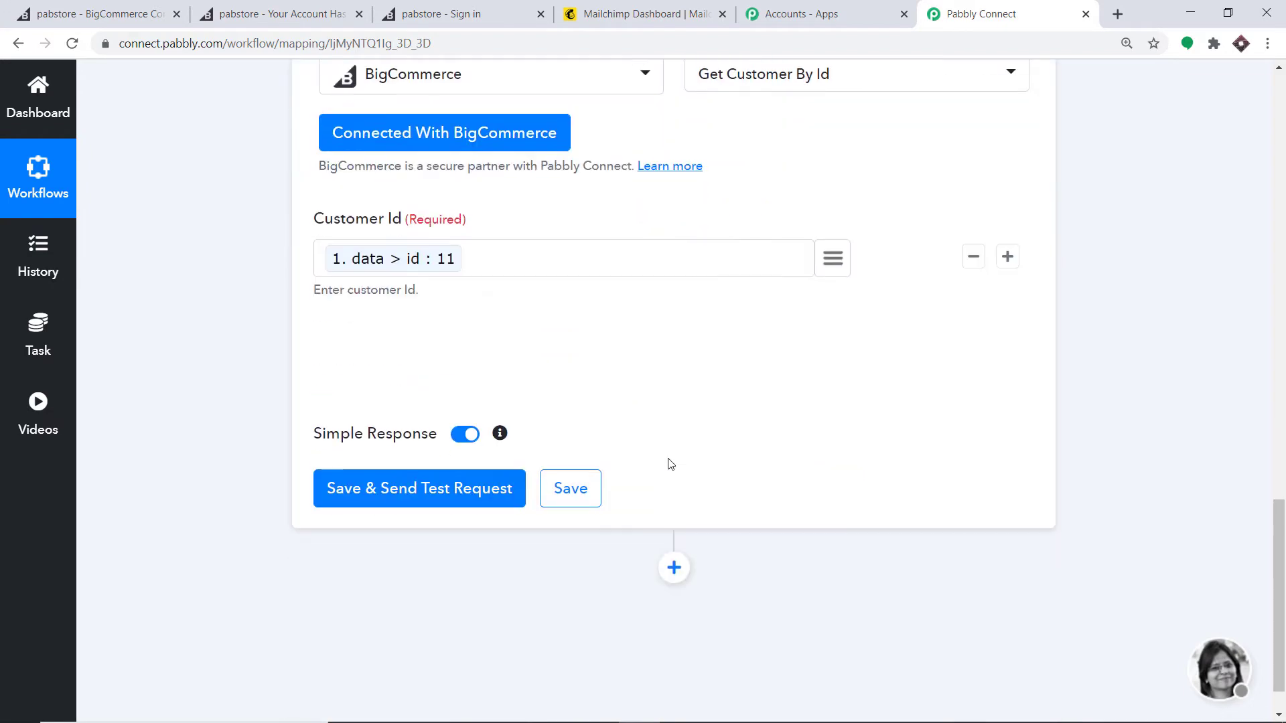
pyautogui.click(368, 494)
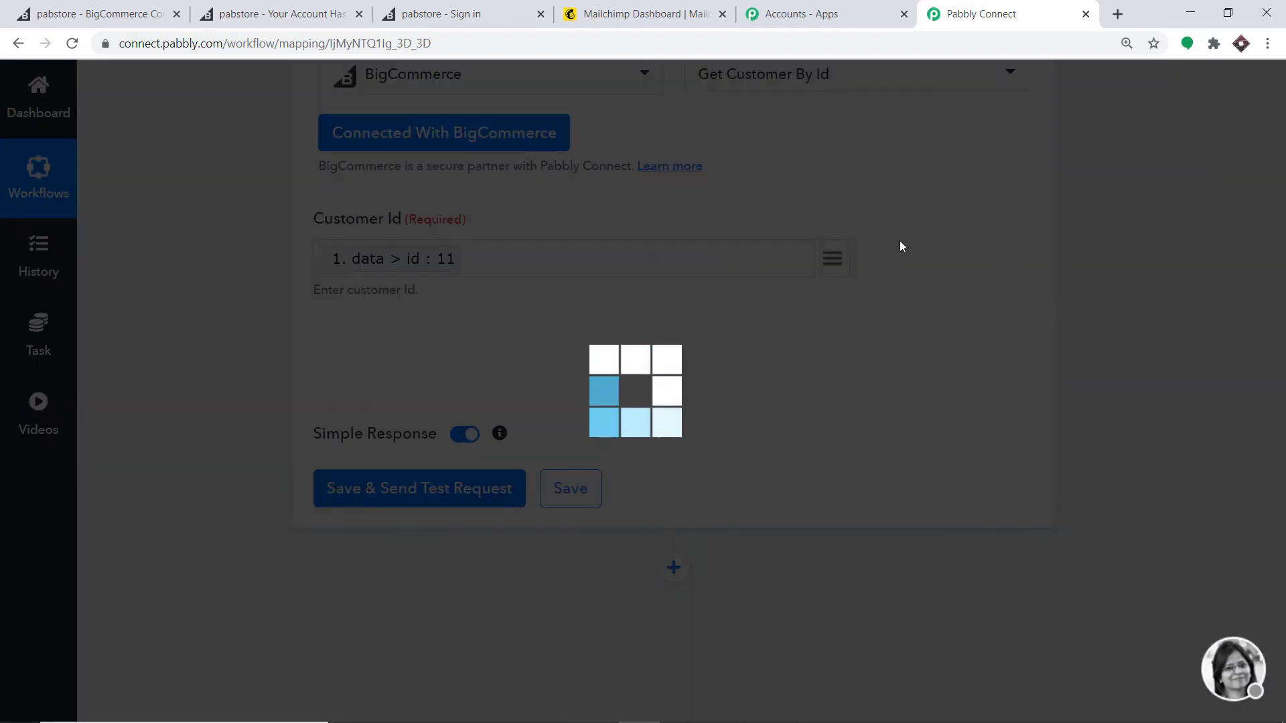
pyautogui.scroll(-4, 924, 335)
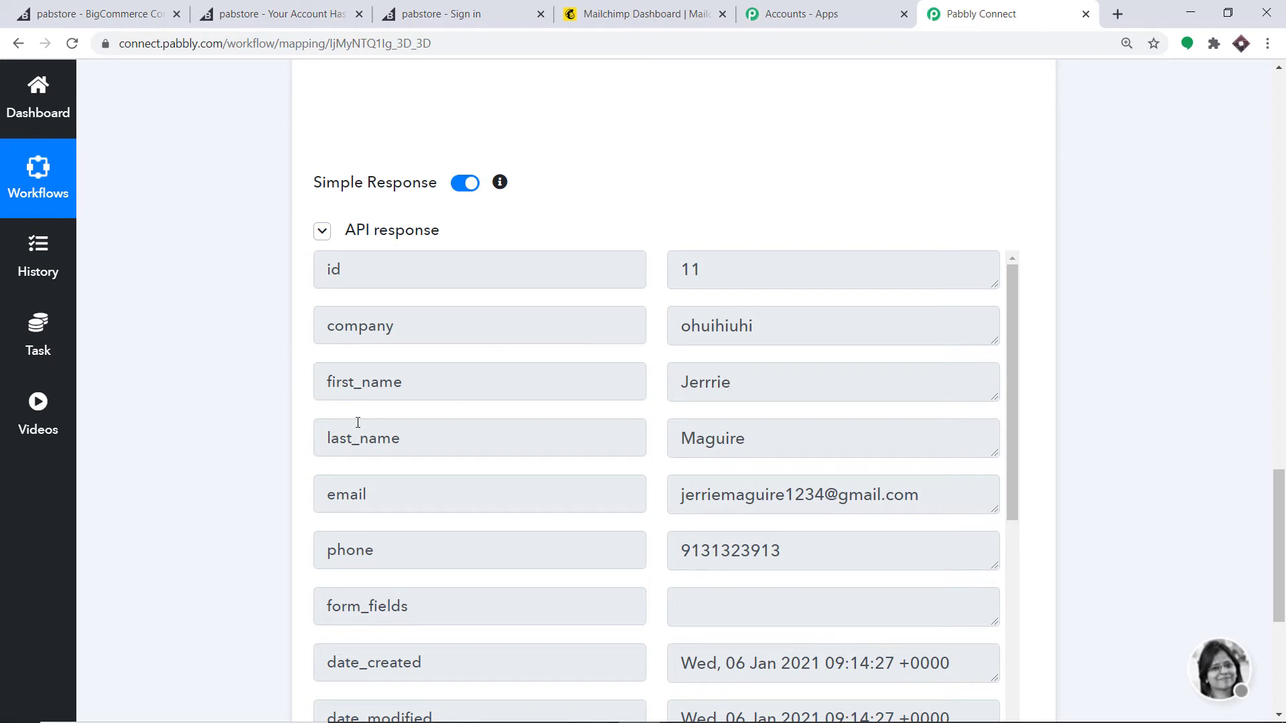
pyautogui.scroll(-1, 754, 426)
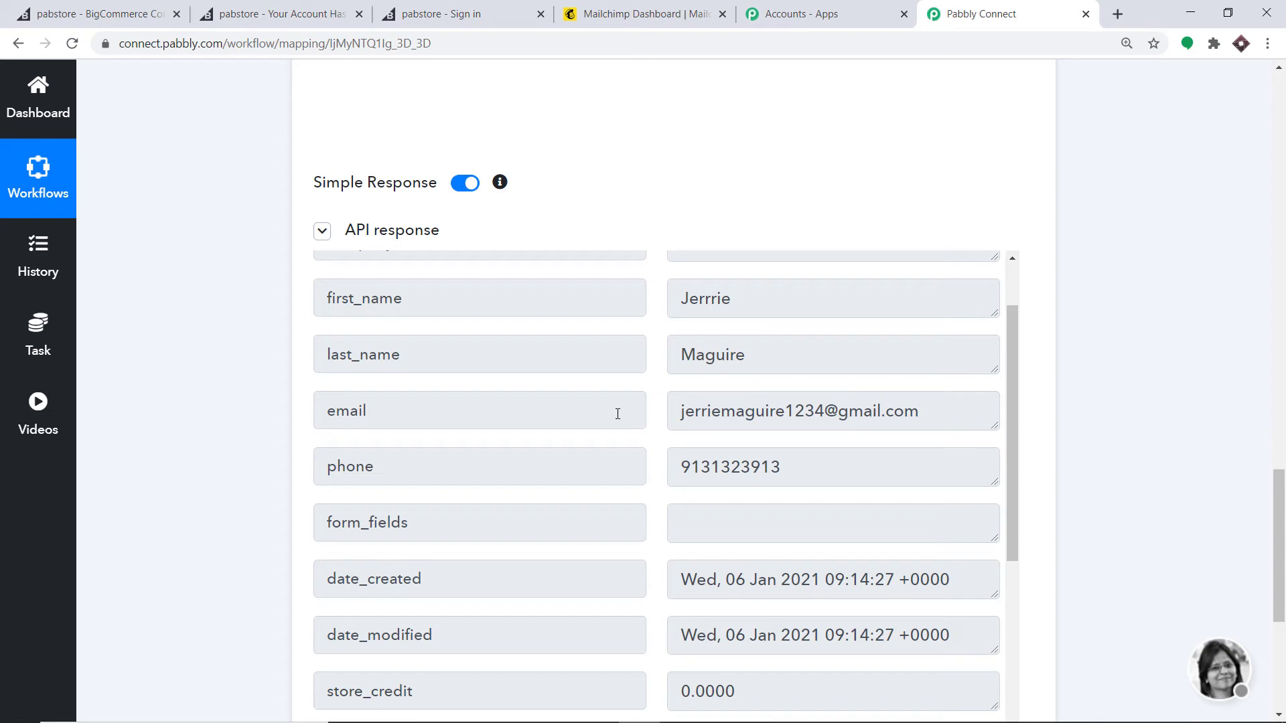
pyautogui.scroll(-2, 760, 453)
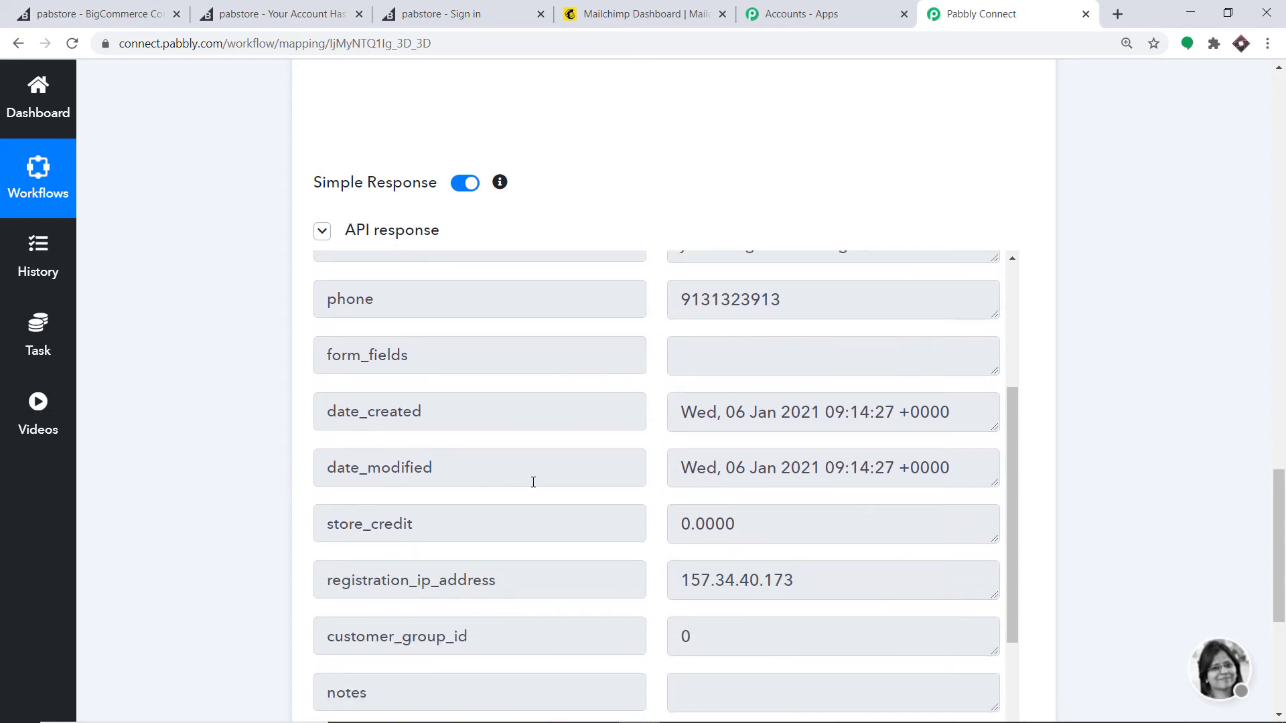
pyautogui.scroll(-3, 501, 533)
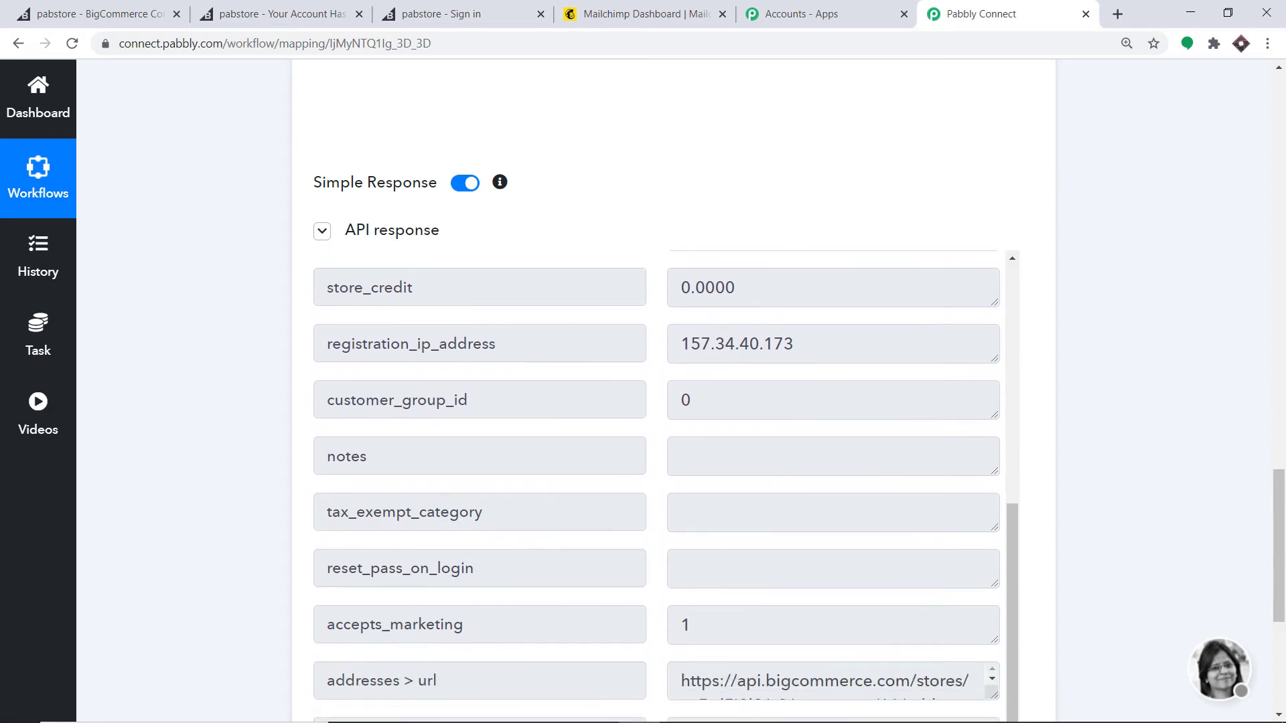
pyautogui.moveTo(1279, 495); pyautogui.dragTo(1282, 549)
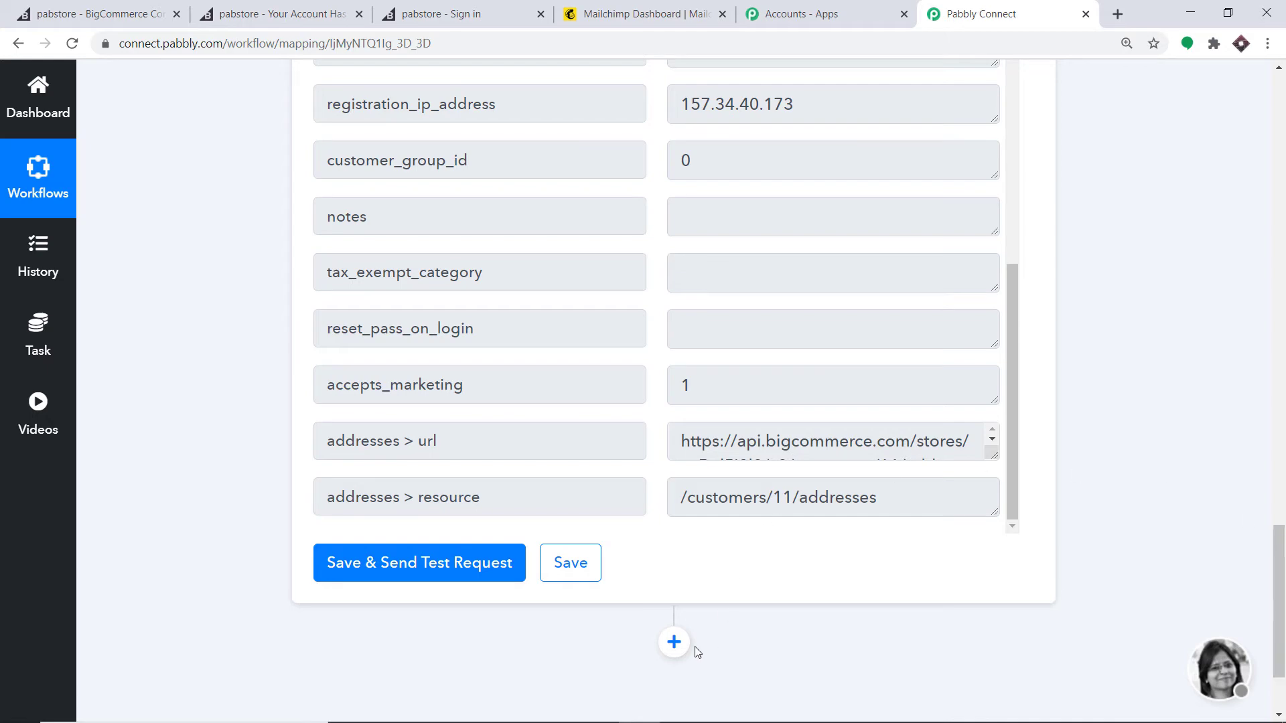
# Step: Add a MailChimp step with the Add New Member event and start connecting the account
pyautogui.click(674, 642)
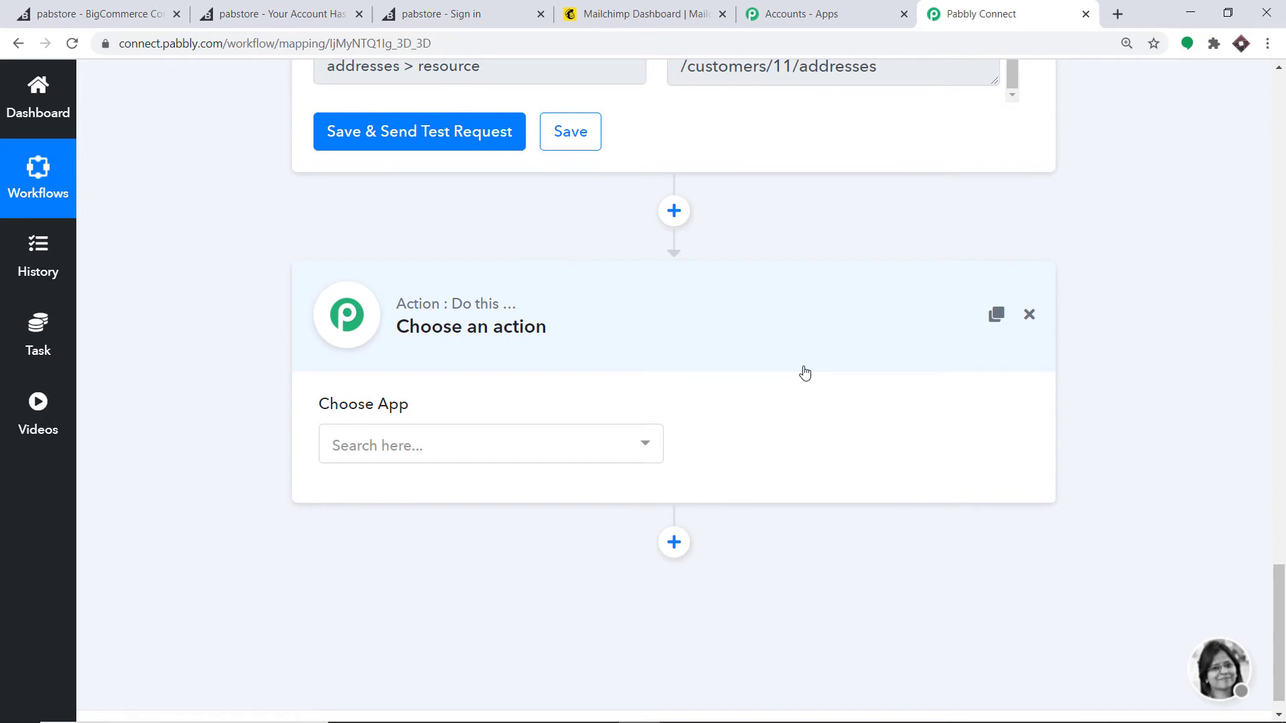
pyautogui.click(456, 446)
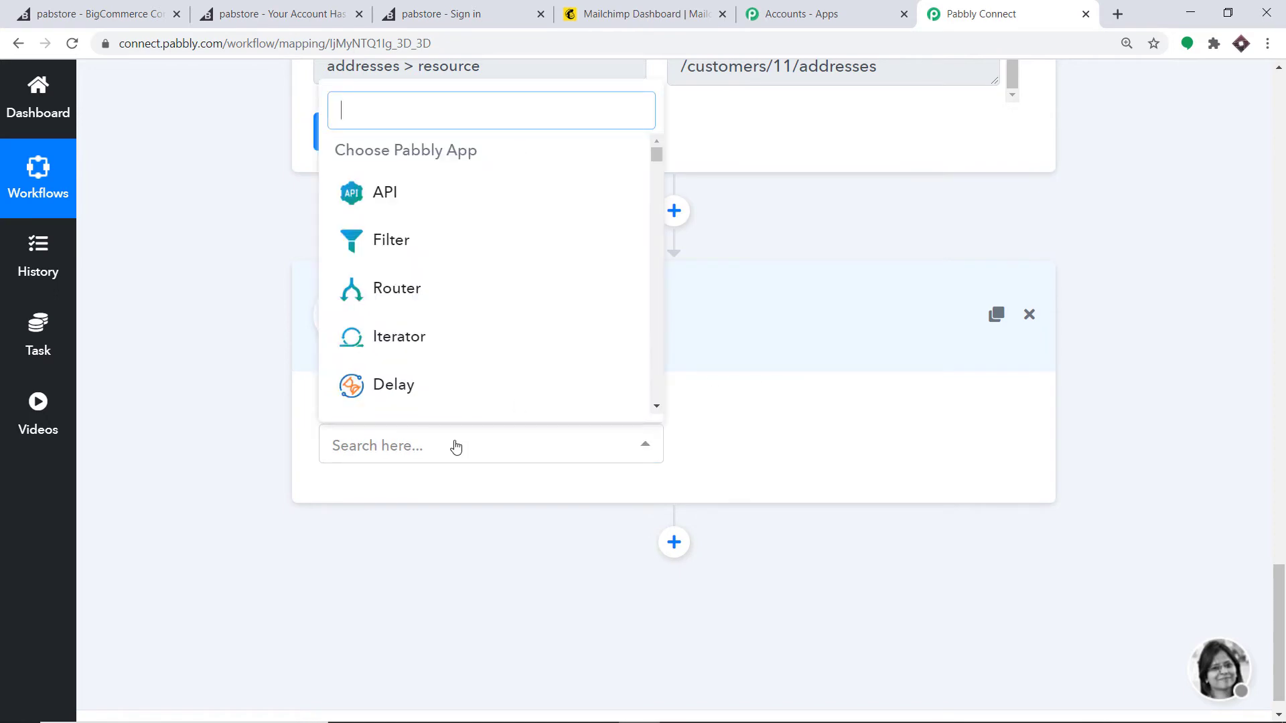
pyautogui.write('mailc')
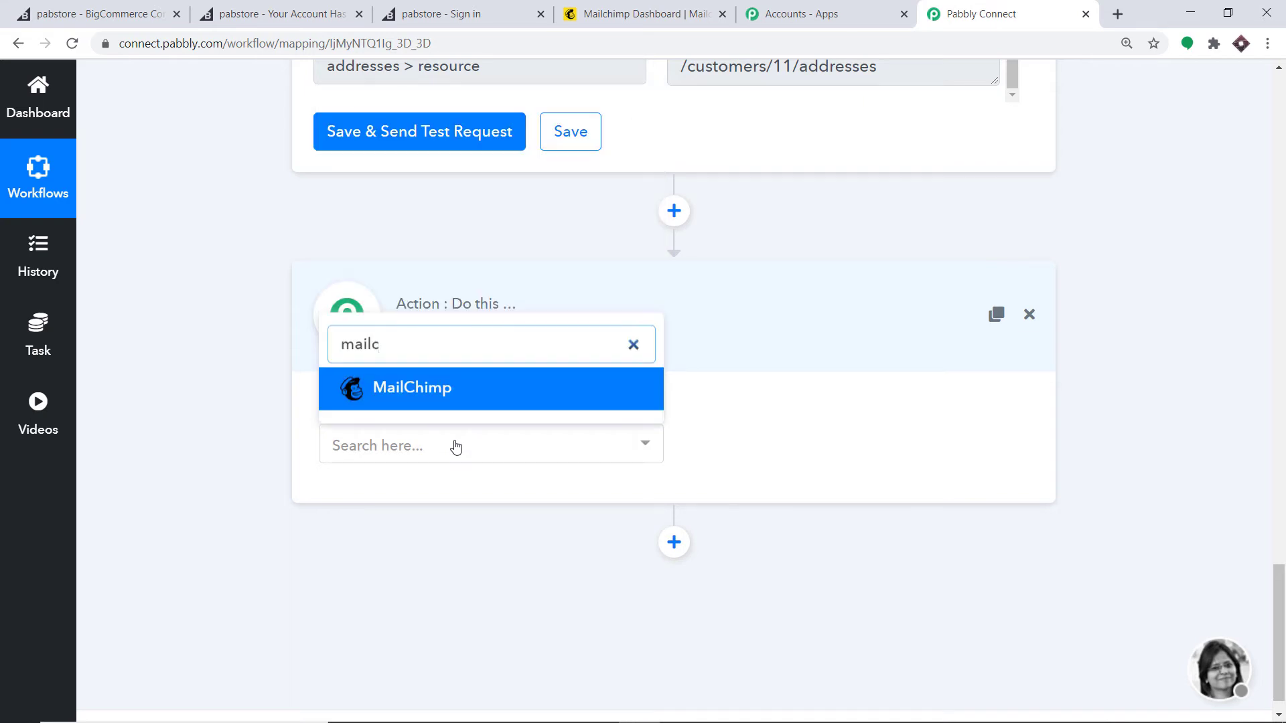
pyautogui.click(427, 392)
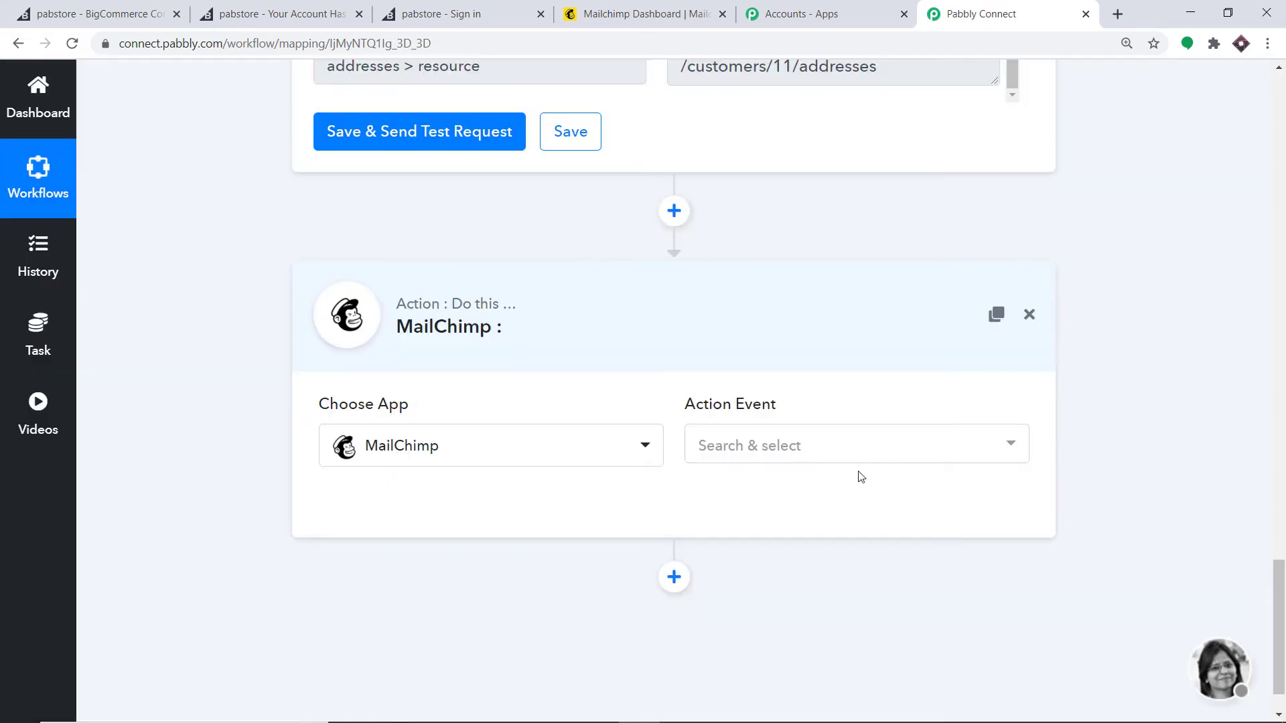
pyautogui.click(796, 447)
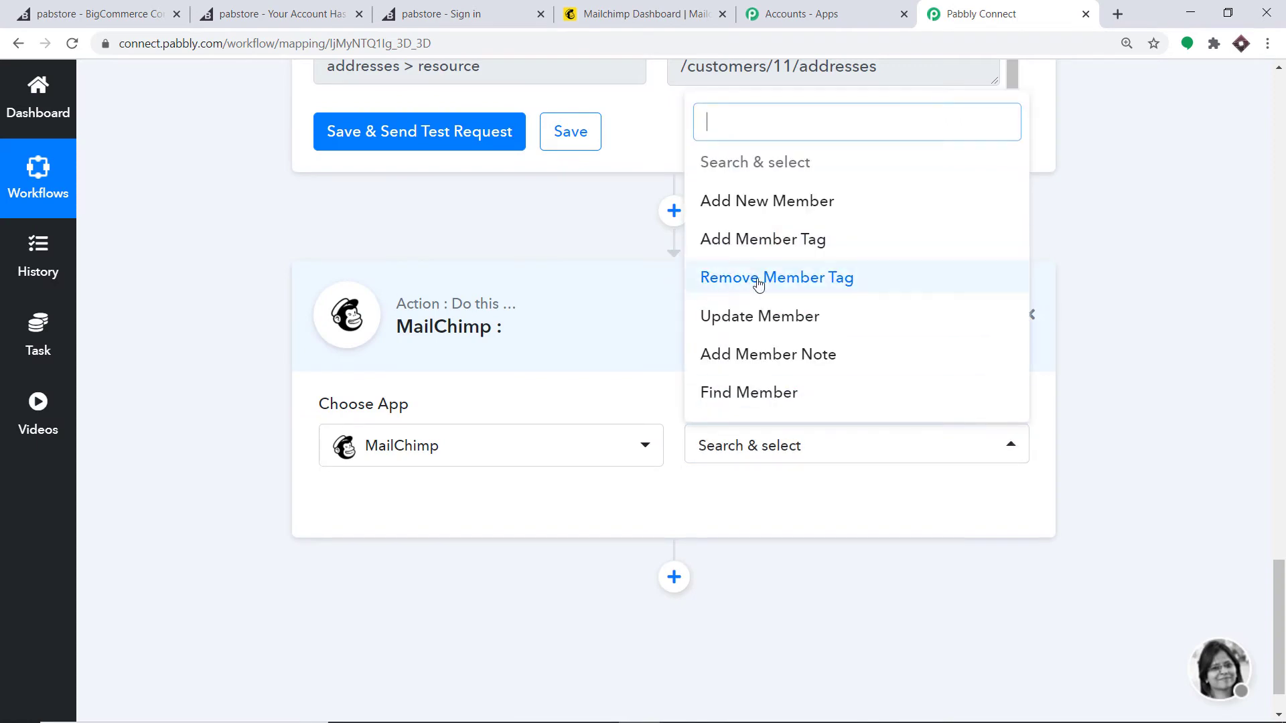
pyautogui.click(774, 202)
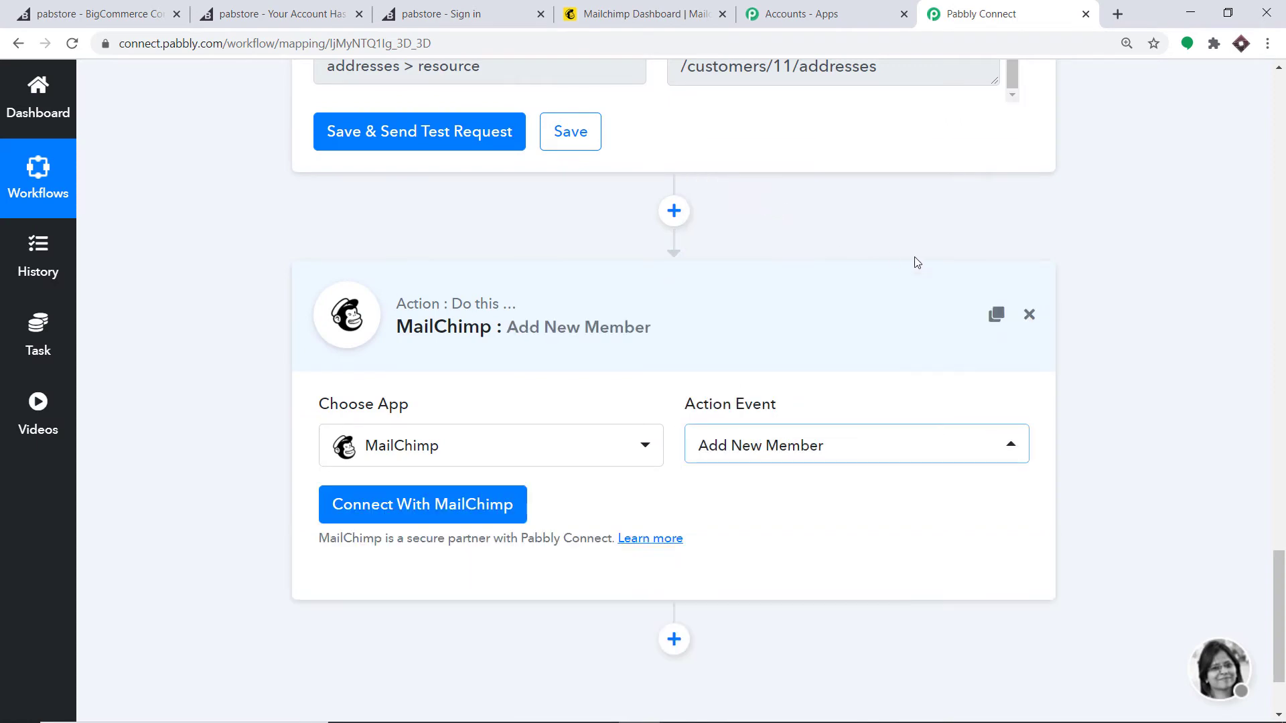
pyautogui.click(741, 446)
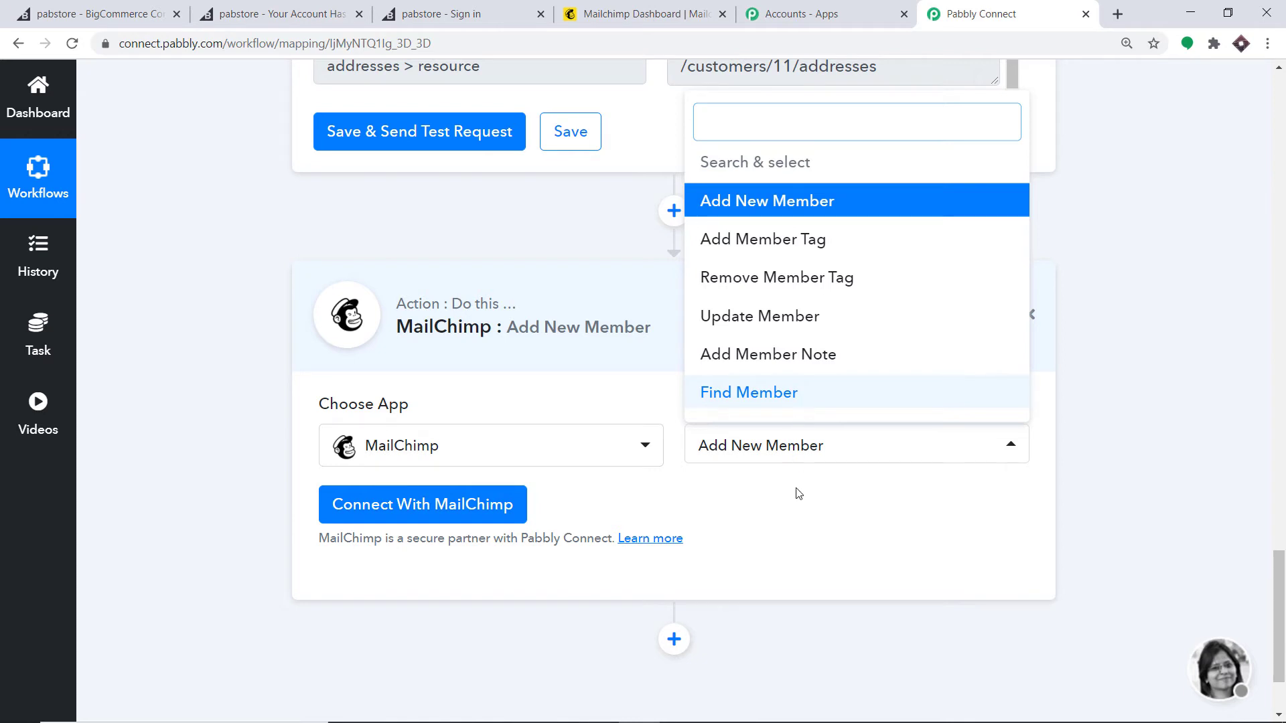
pyautogui.click(798, 509)
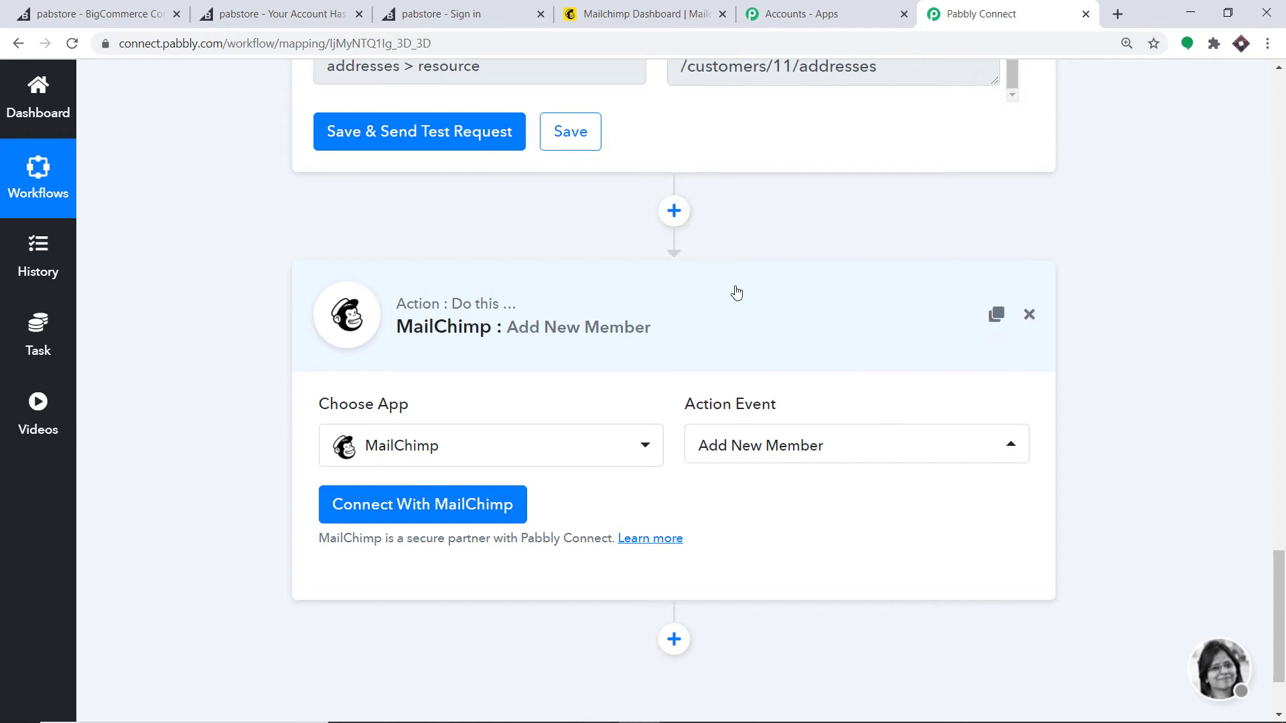
pyautogui.click(425, 508)
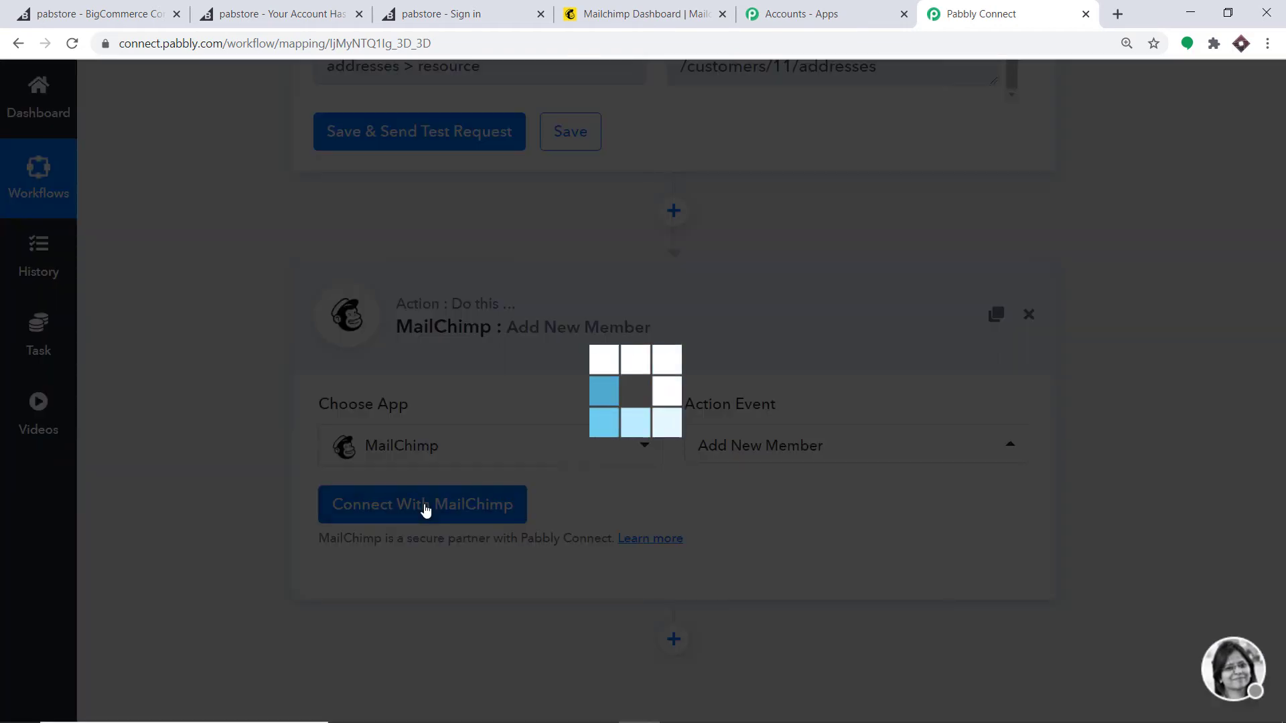
# Step: Copy 'us2' from the Mailchimp account URL and paste it into the Data Center field
pyautogui.scroll(-1, 636, 353)
pyautogui.scroll(-1, 636, 353)
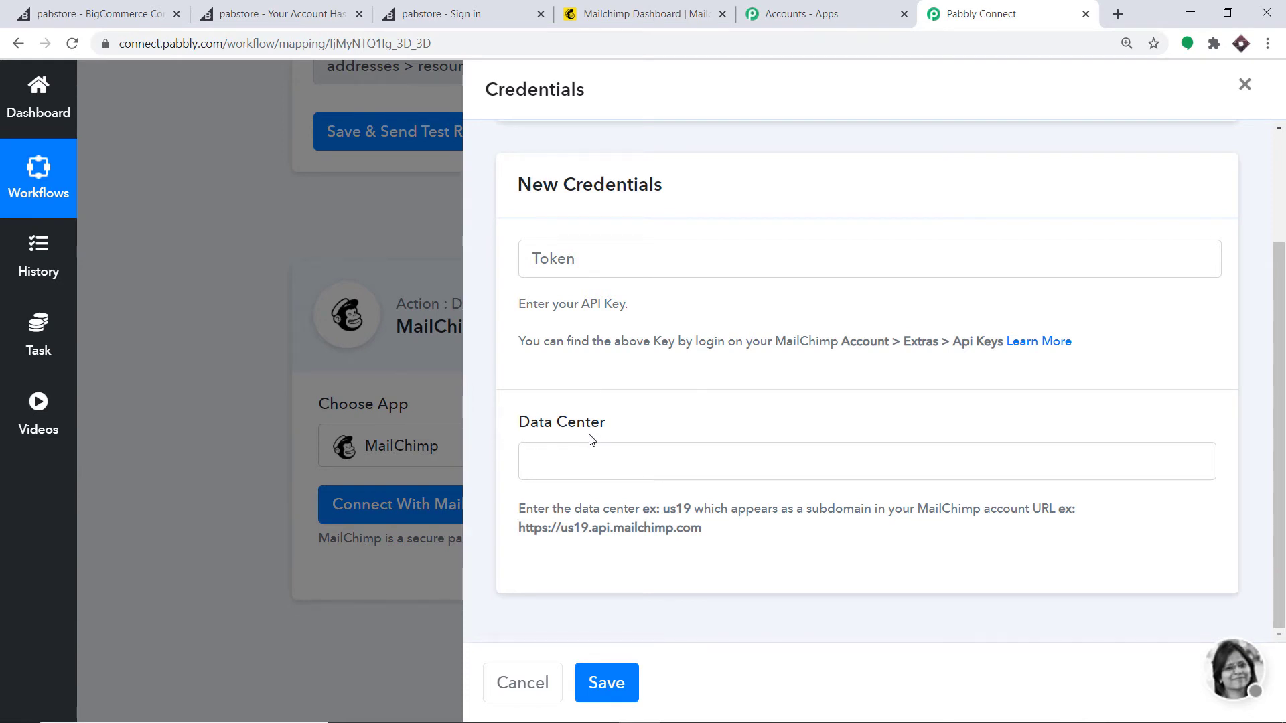
pyautogui.click(608, 8)
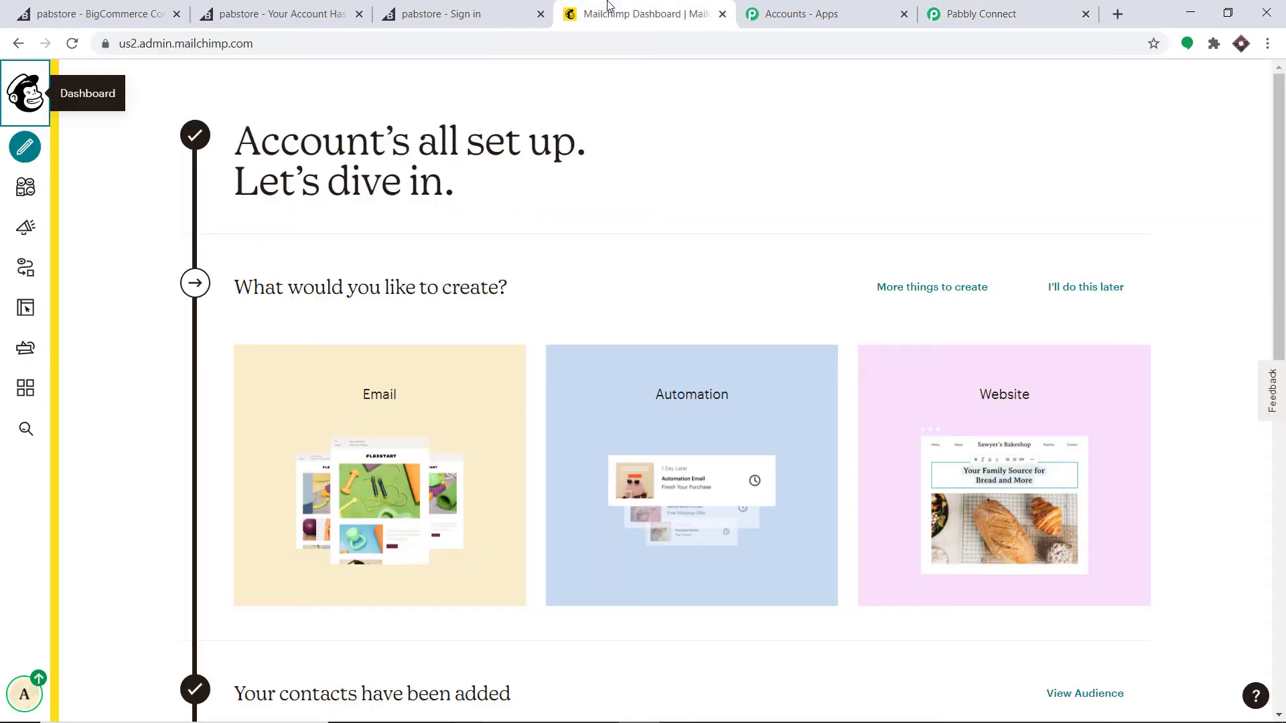
pyautogui.doubleClick(130, 45)
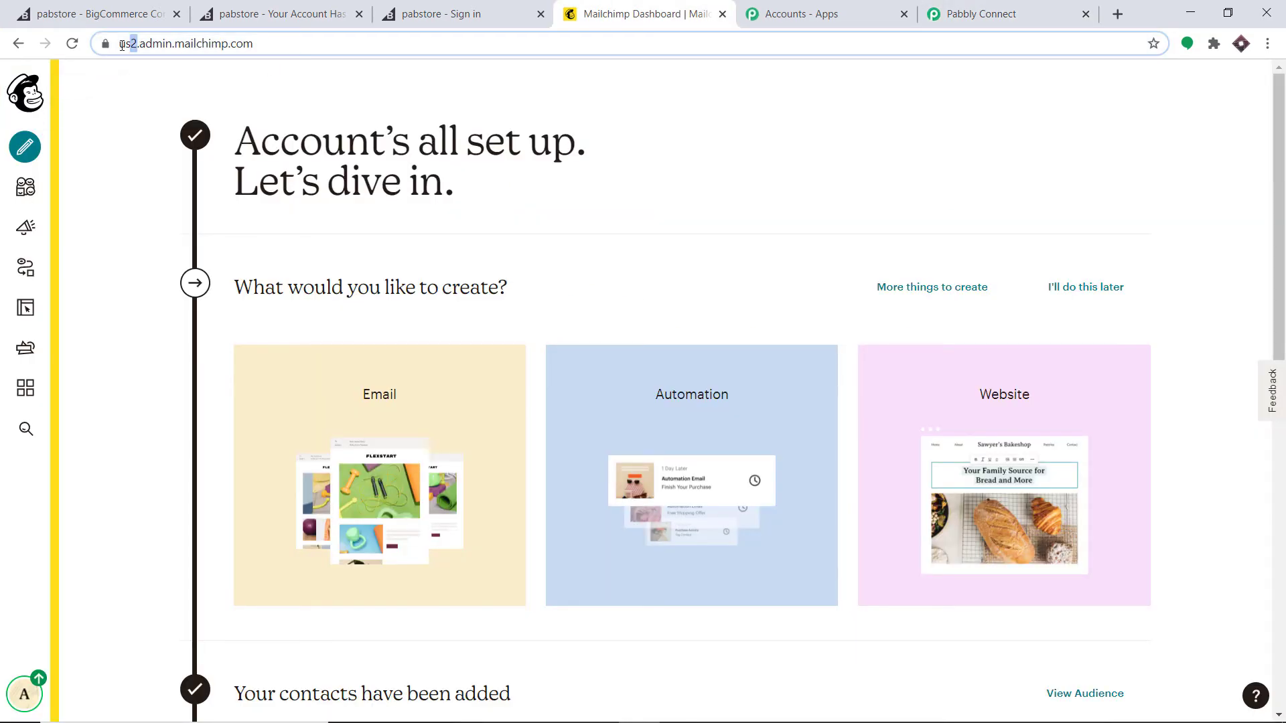
pyautogui.rightClick(164, 54)
pyautogui.click(216, 136)
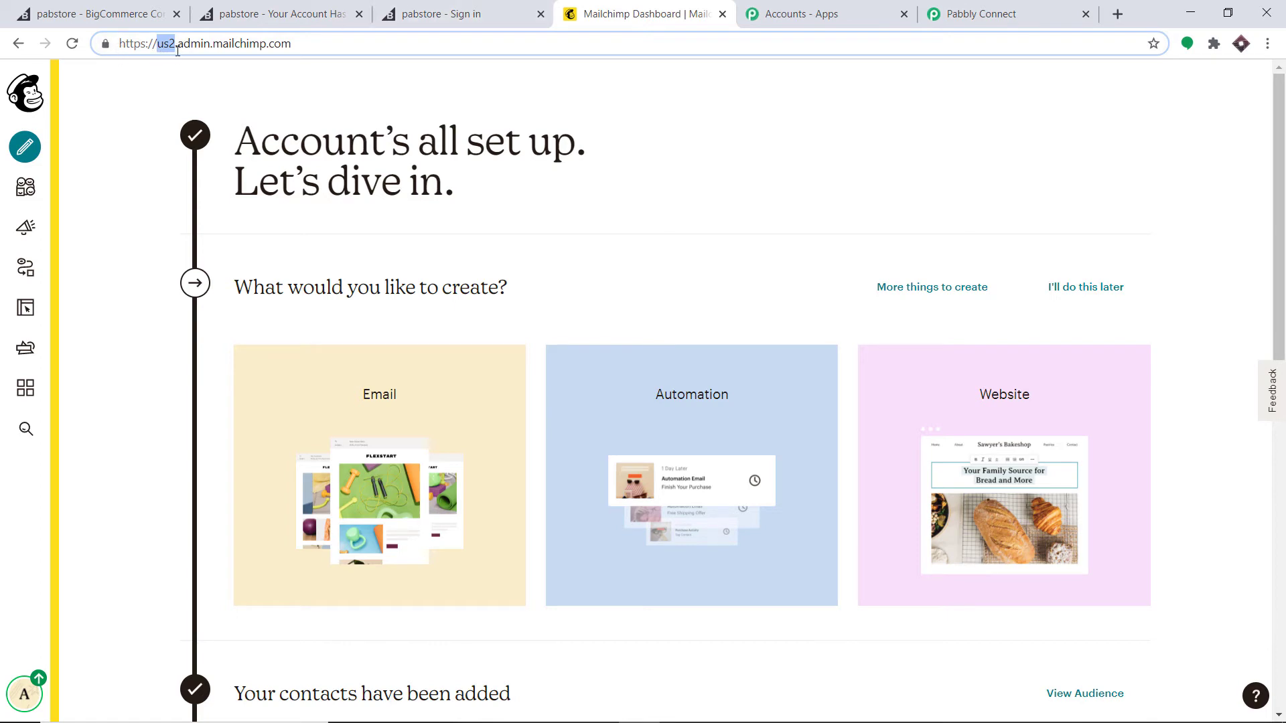
pyautogui.click(965, 20)
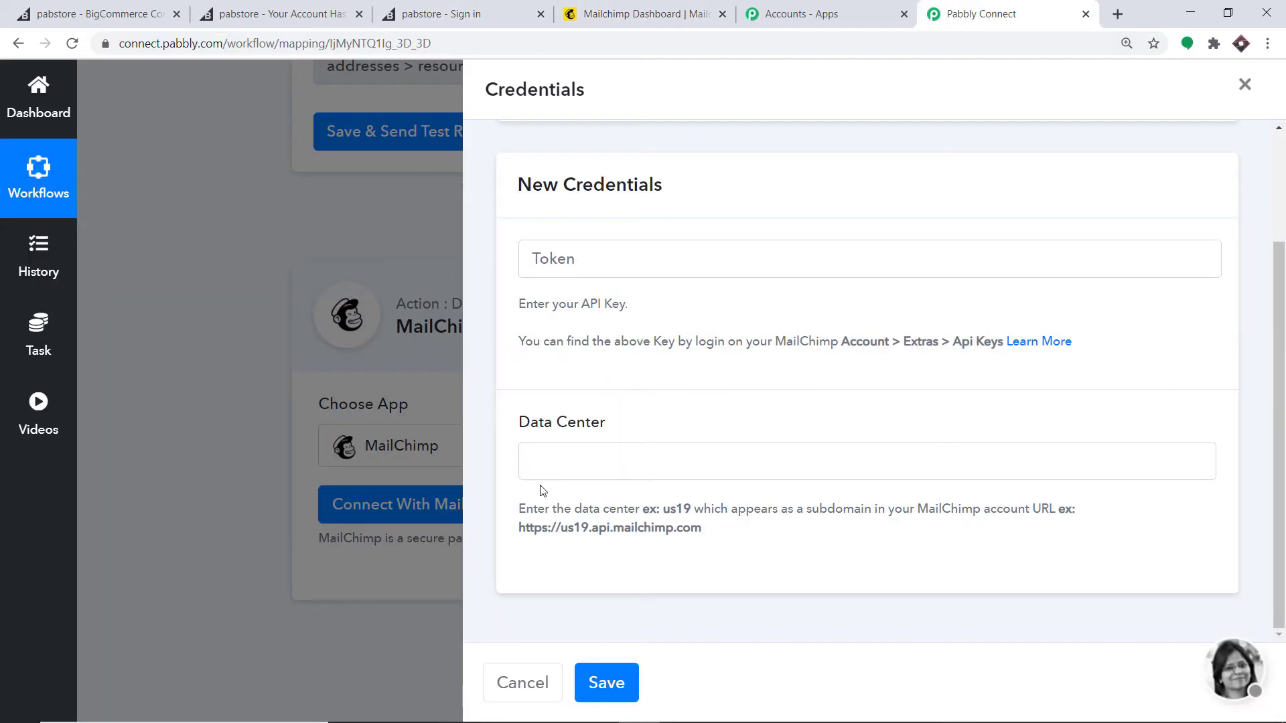
pyautogui.click(545, 464)
pyautogui.rightClick(545, 464)
pyautogui.click(587, 591)
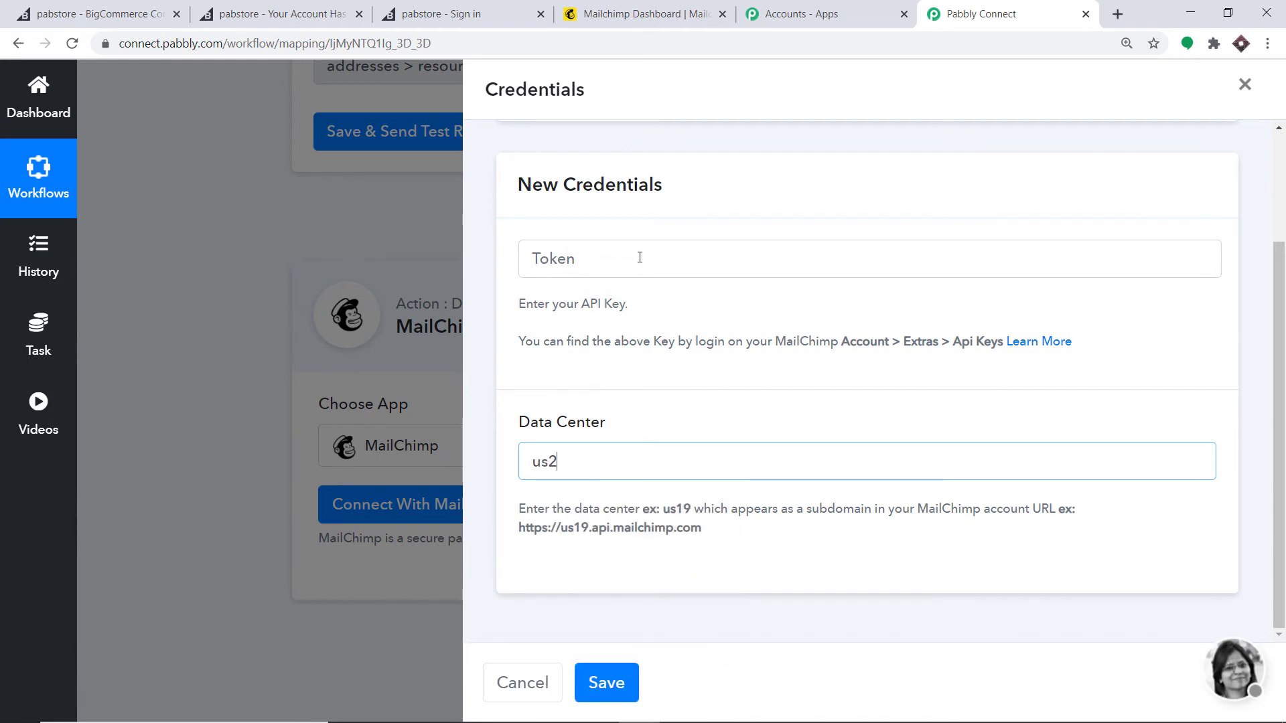
pyautogui.click(601, 9)
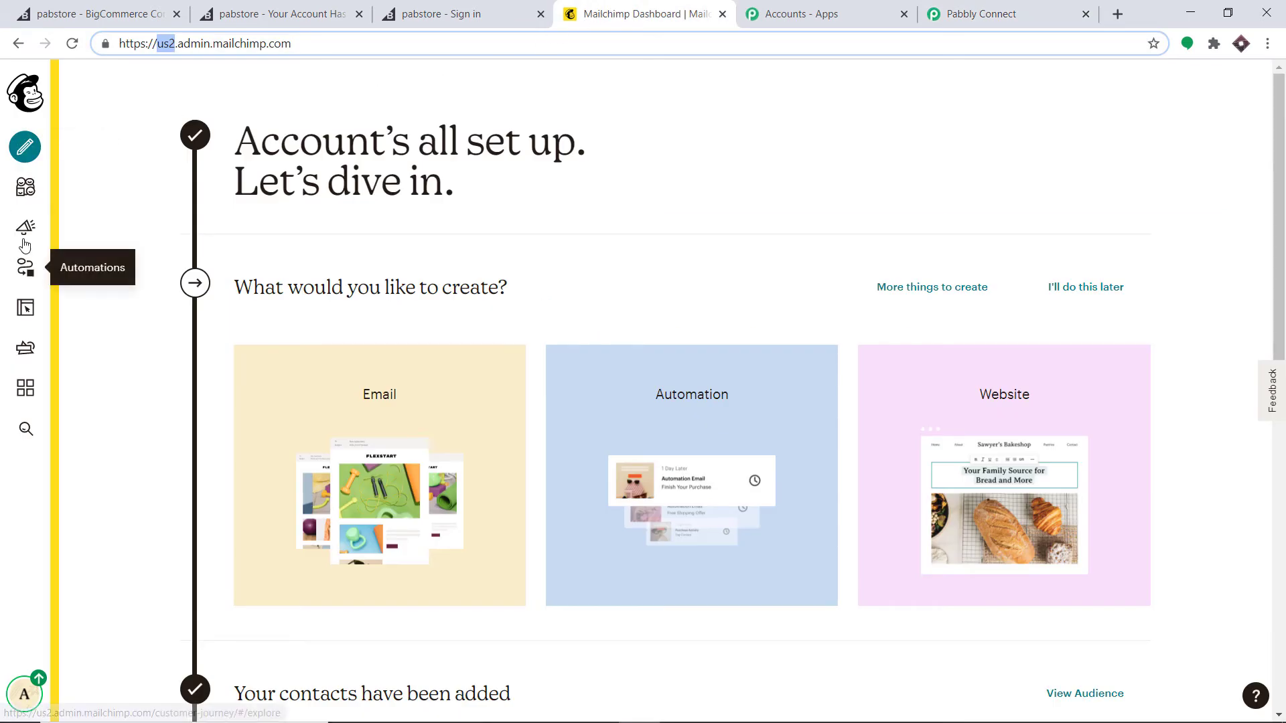
# Step: Go to Mailchimp's API keys page via the account settings and create a new key
pyautogui.click(26, 683)
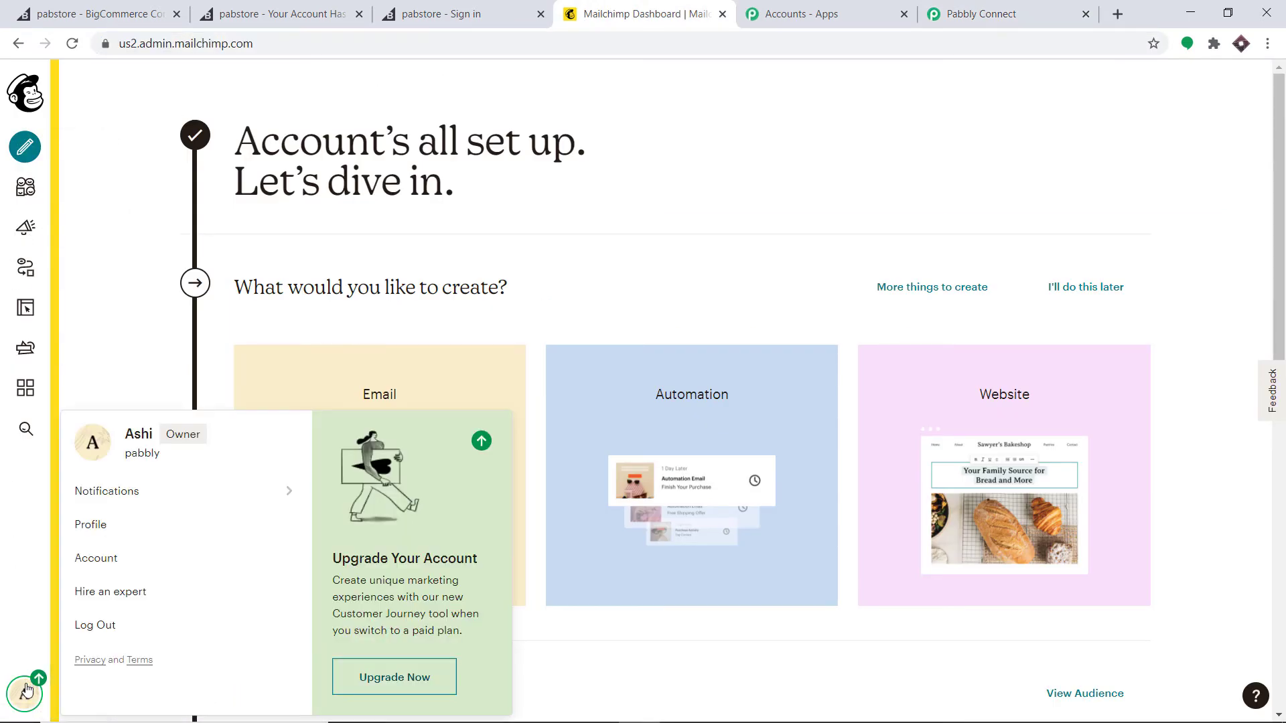
pyautogui.click(86, 561)
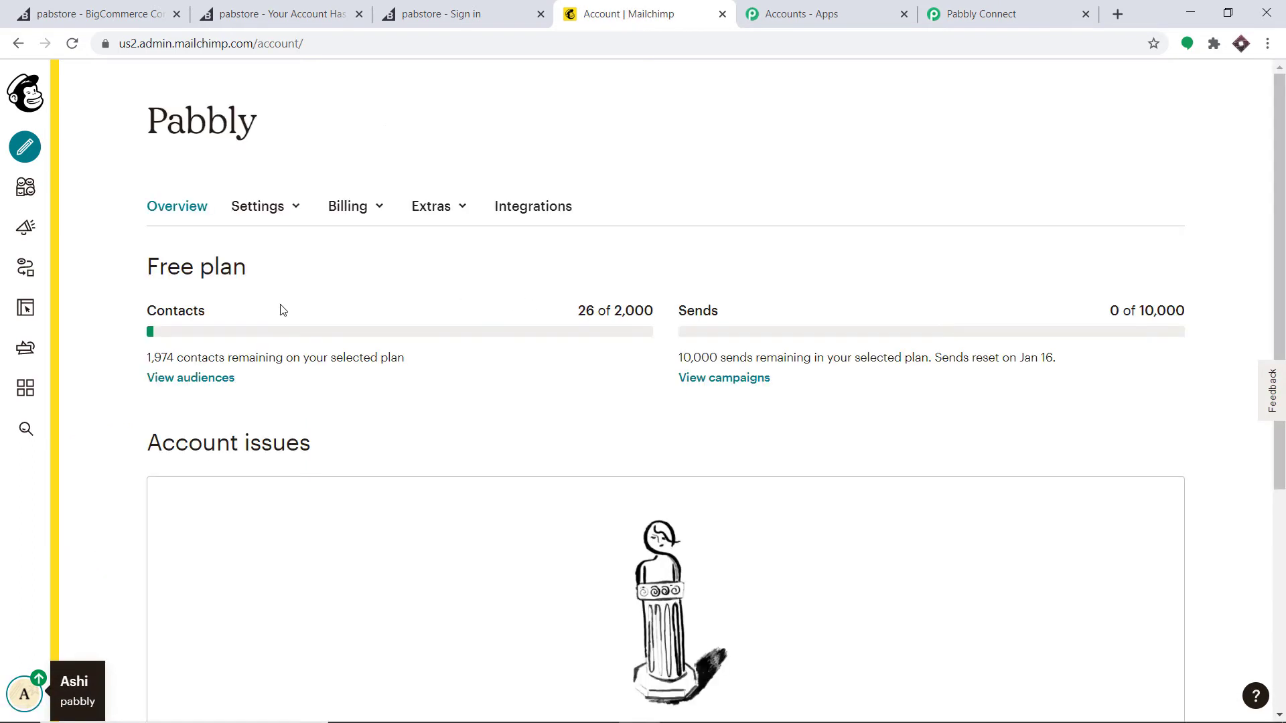
pyautogui.click(433, 209)
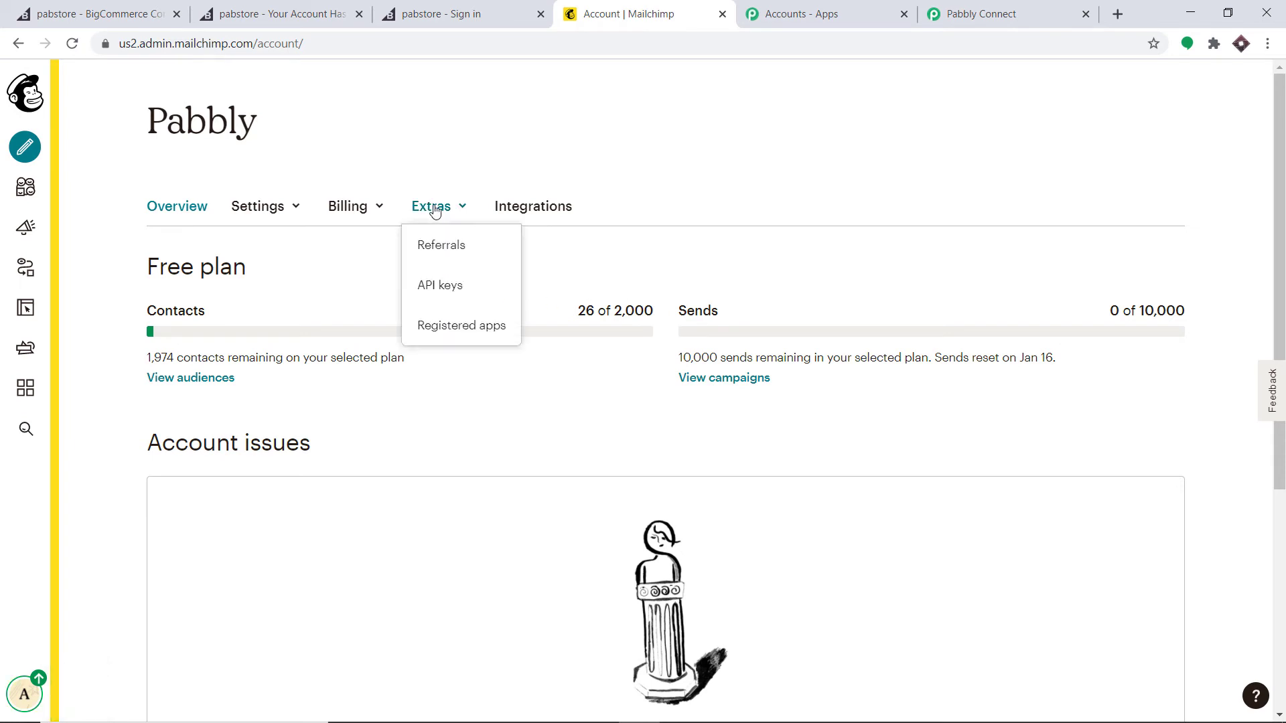
pyautogui.click(465, 293)
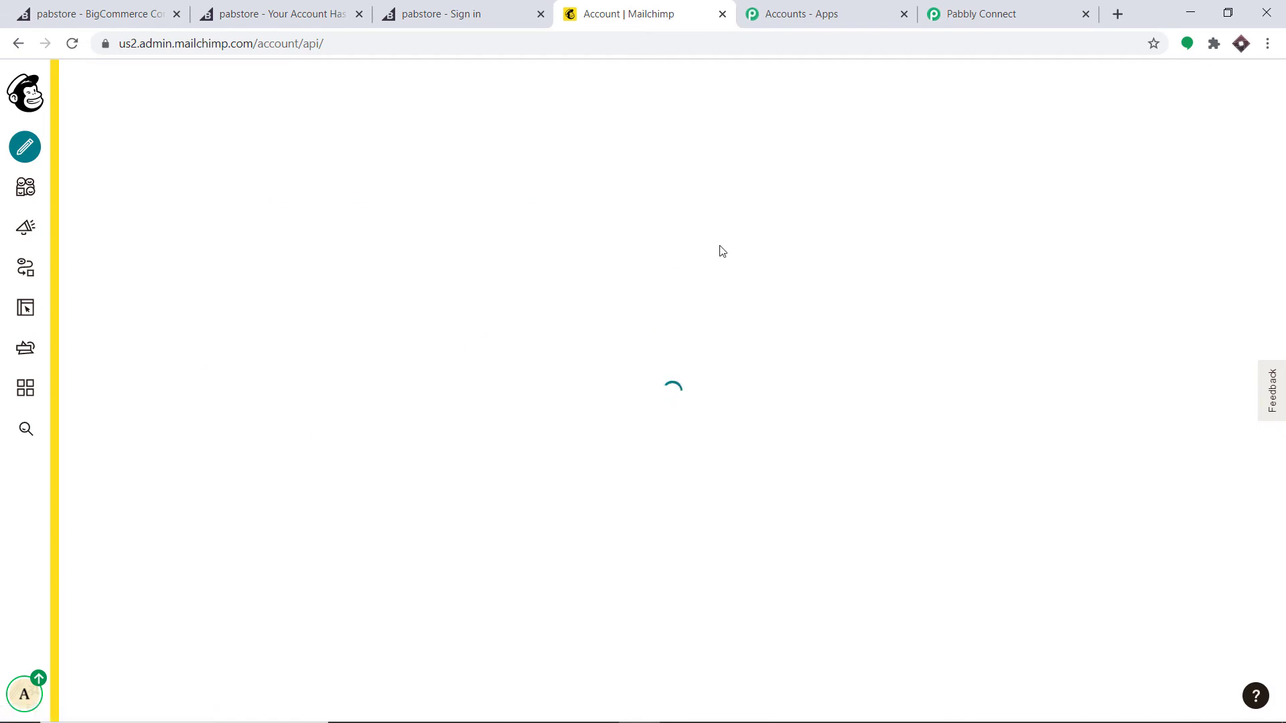
pyautogui.scroll(-5, 678, 253)
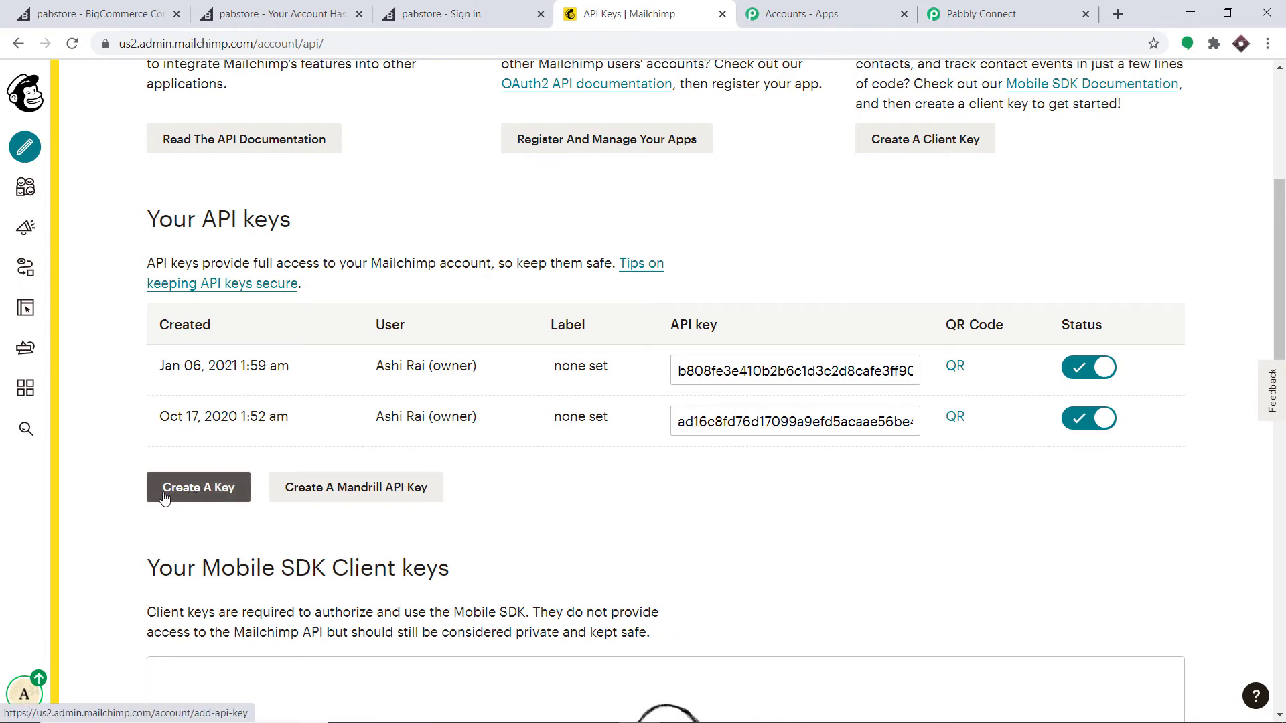
pyautogui.click(194, 492)
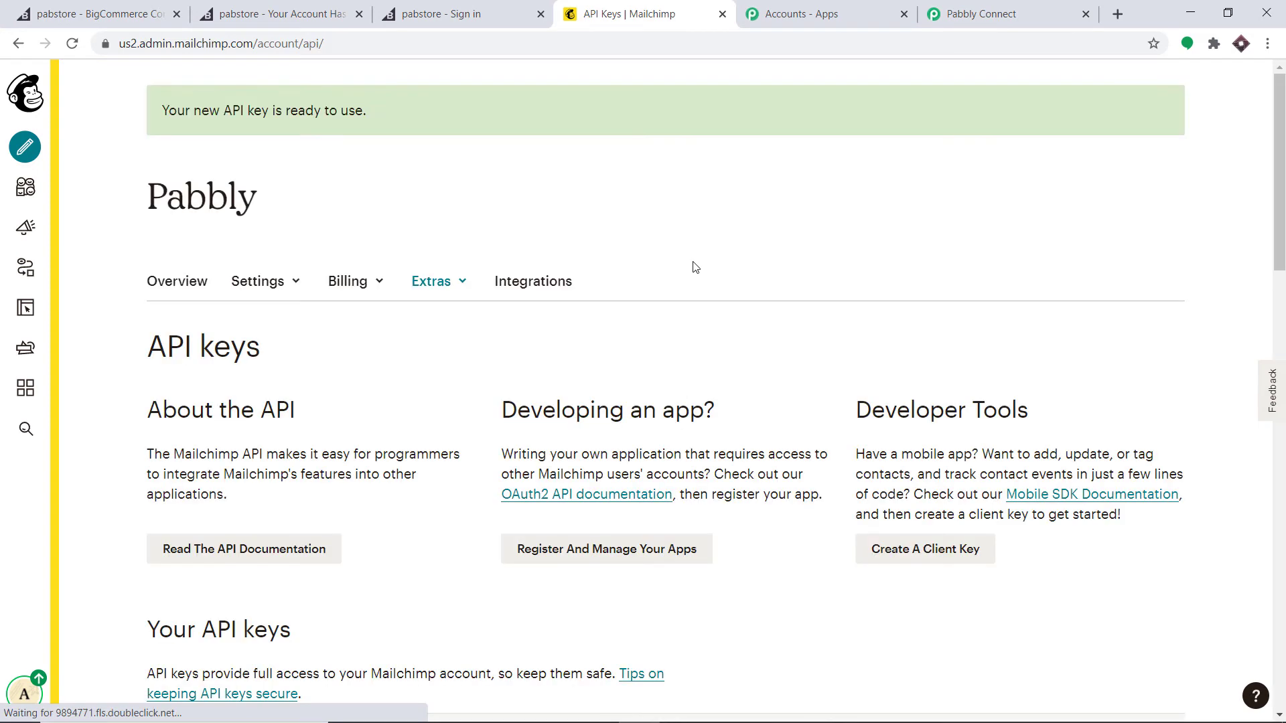
# Step: Copy the new API key and bring it to Pabbly Connect's Token field
pyautogui.scroll(-3, 694, 268)
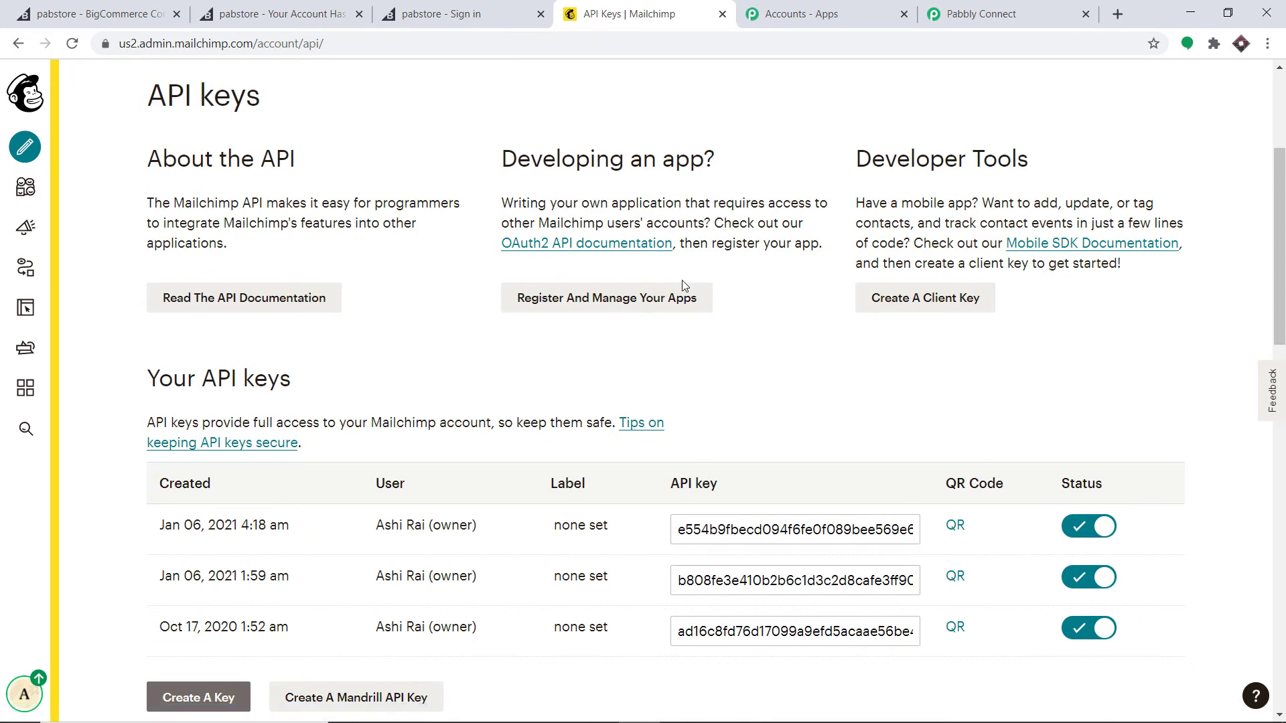
pyautogui.scroll(-3, 682, 280)
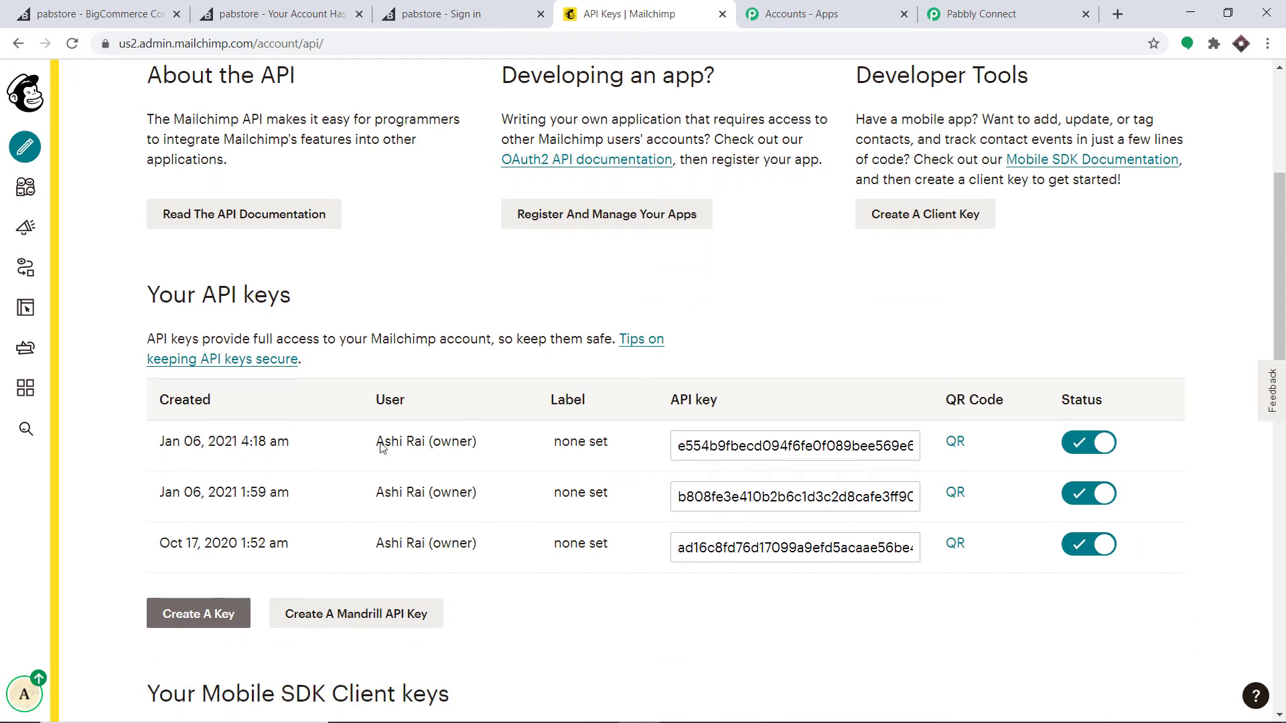
pyautogui.click(762, 454)
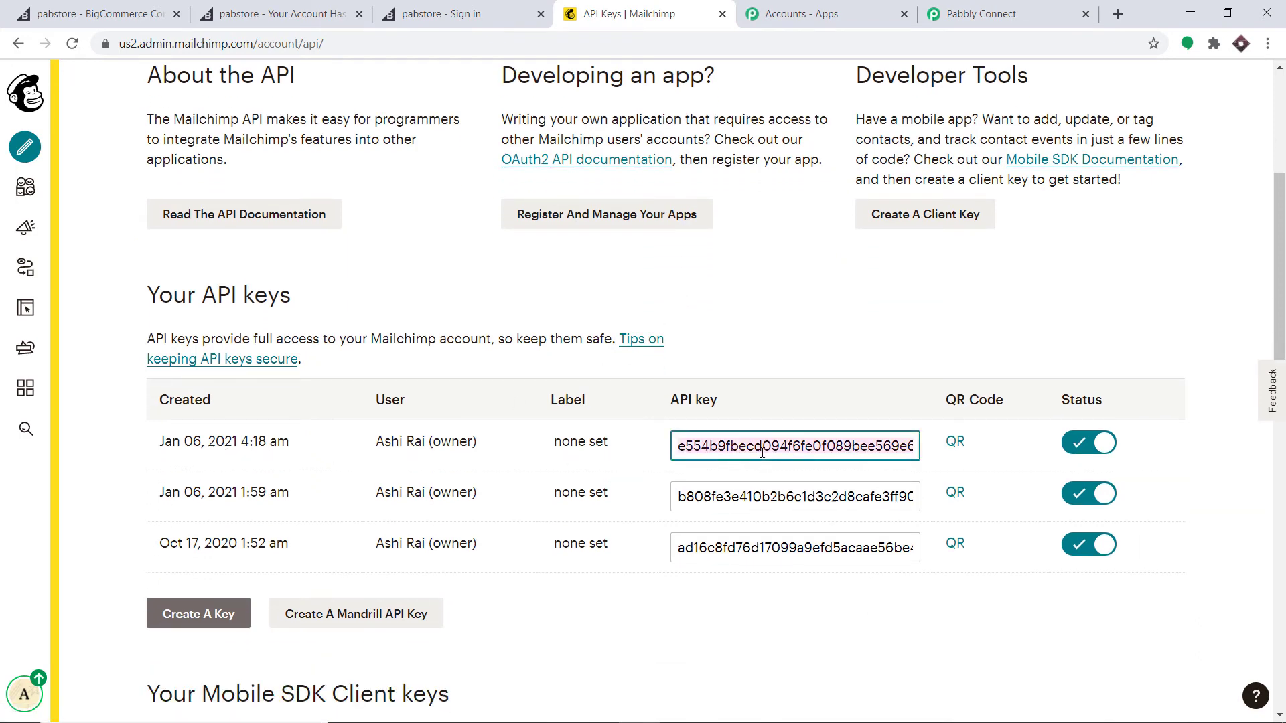
pyautogui.rightClick(762, 454)
pyautogui.click(795, 518)
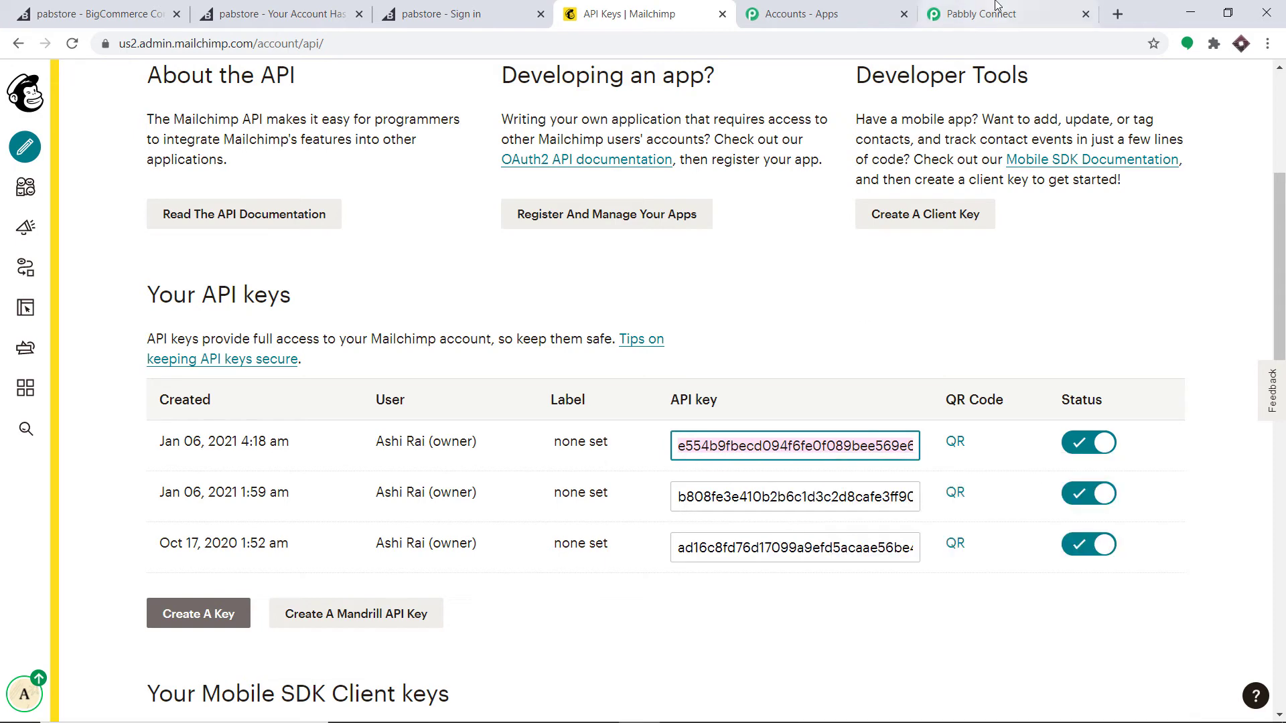
pyautogui.click(991, 13)
pyautogui.click(603, 253)
pyautogui.rightClick(602, 253)
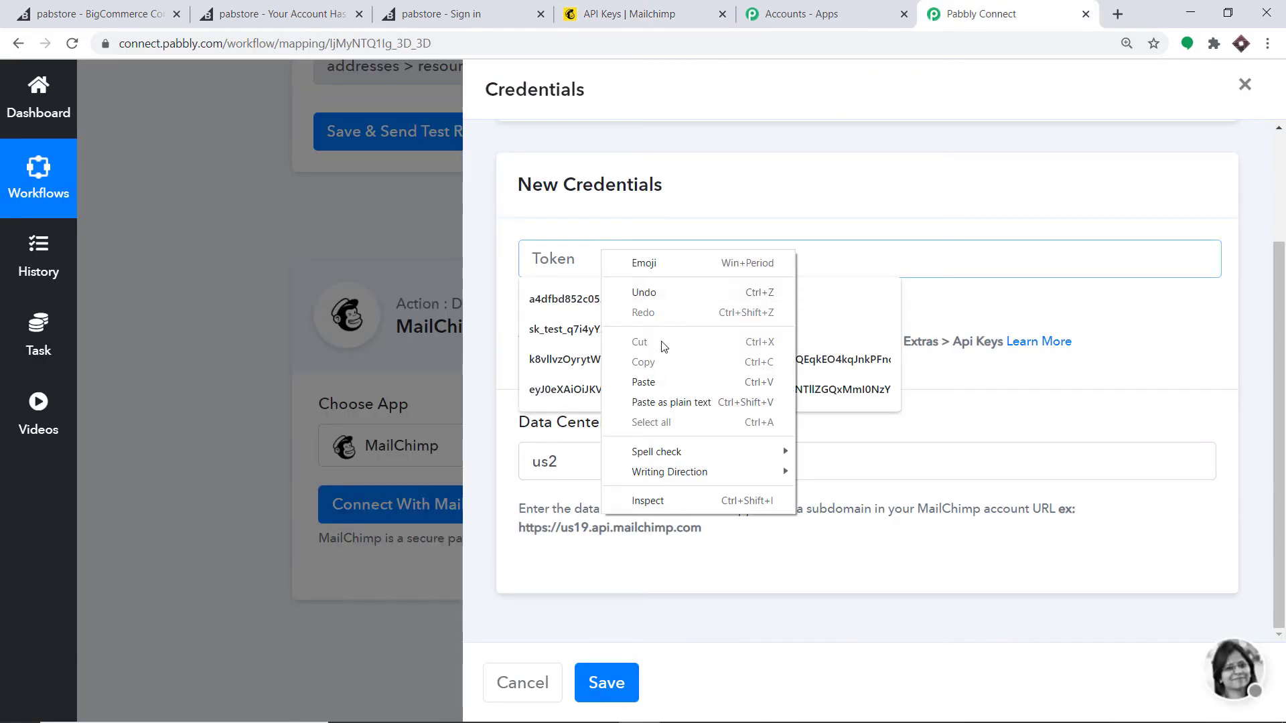
# Step: Paste the API key into Token and save the MailChimp connection
pyautogui.click(660, 386)
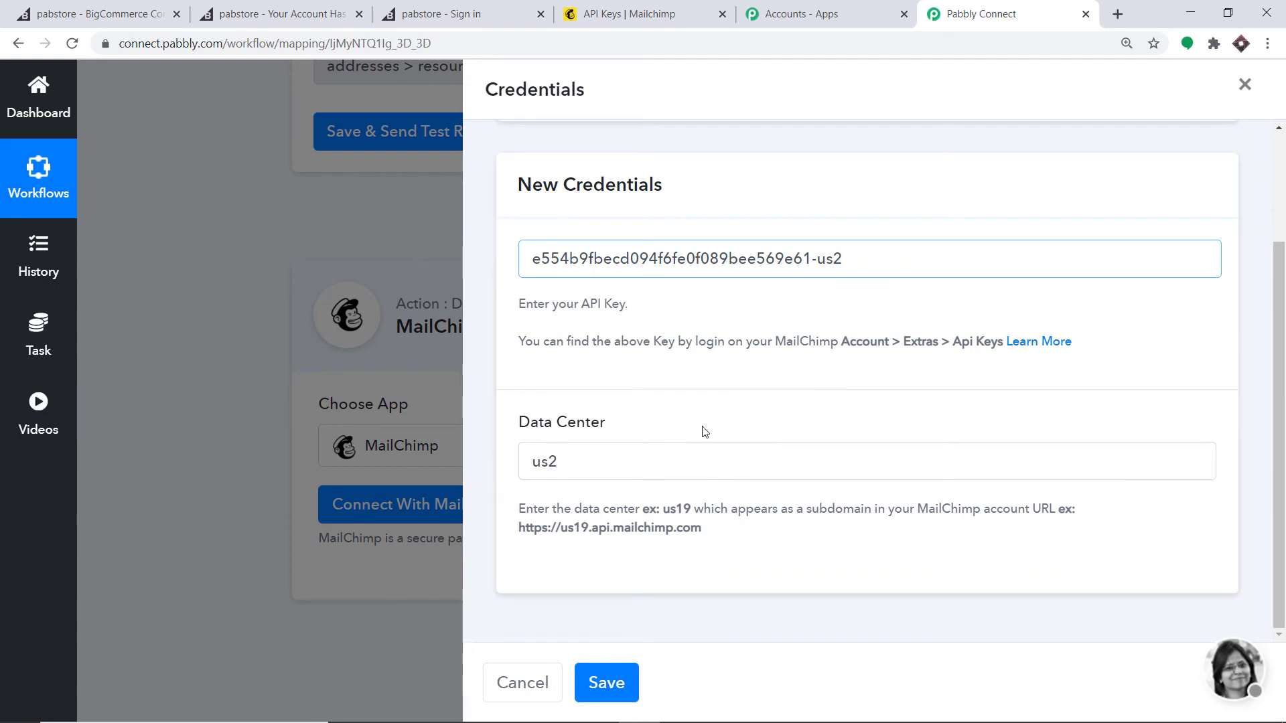
pyautogui.click(610, 679)
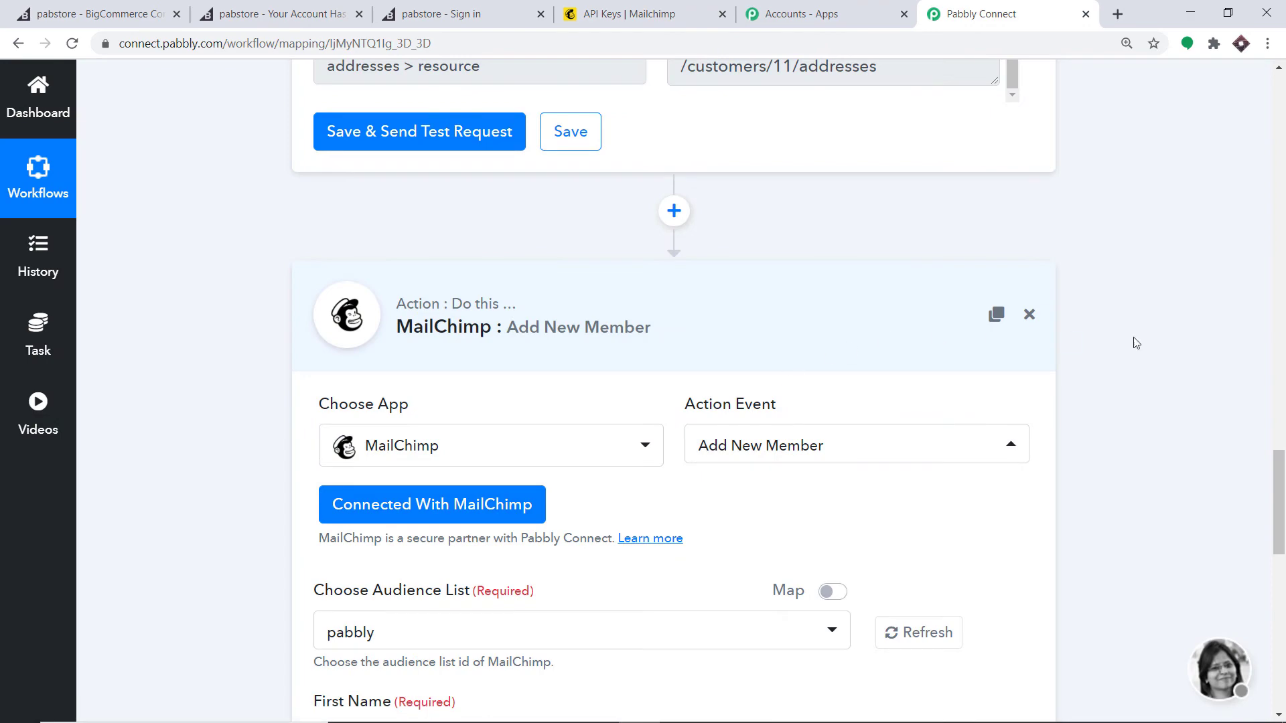
pyautogui.scroll(-5, 670, 402)
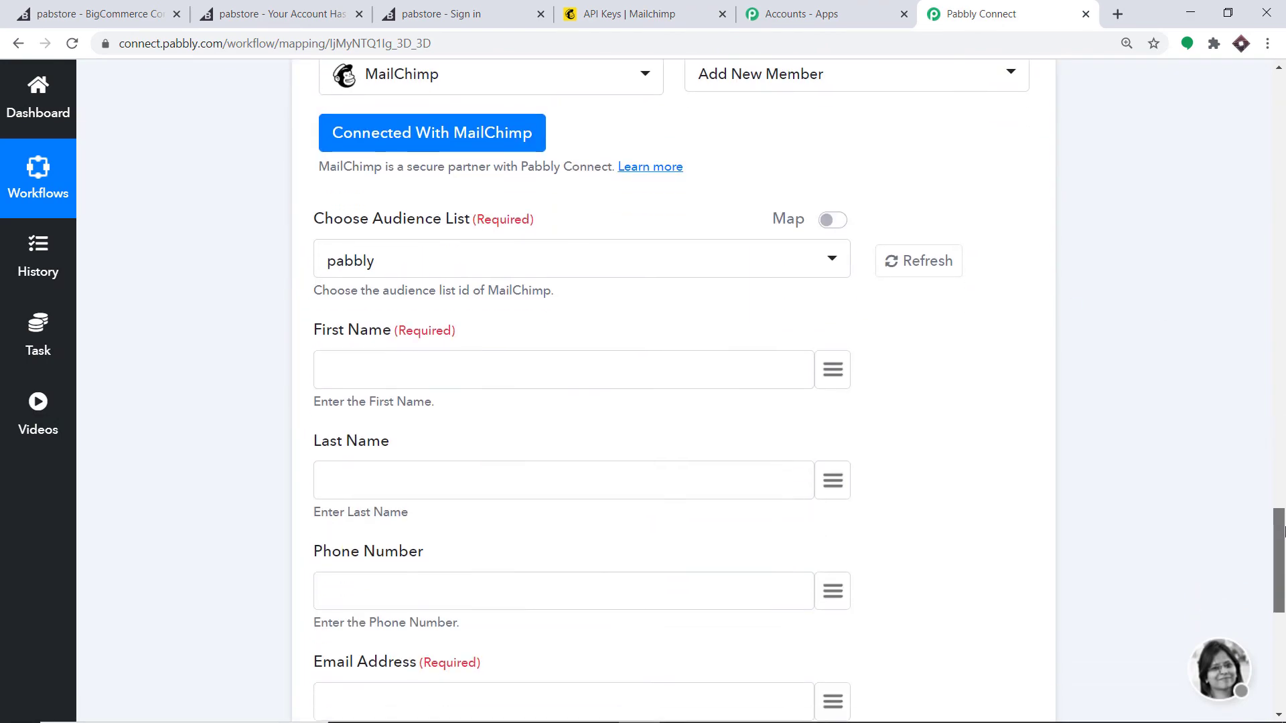
pyautogui.scroll(-1, 670, 402)
pyautogui.moveTo(1284, 540); pyautogui.dragTo(1284, 546)
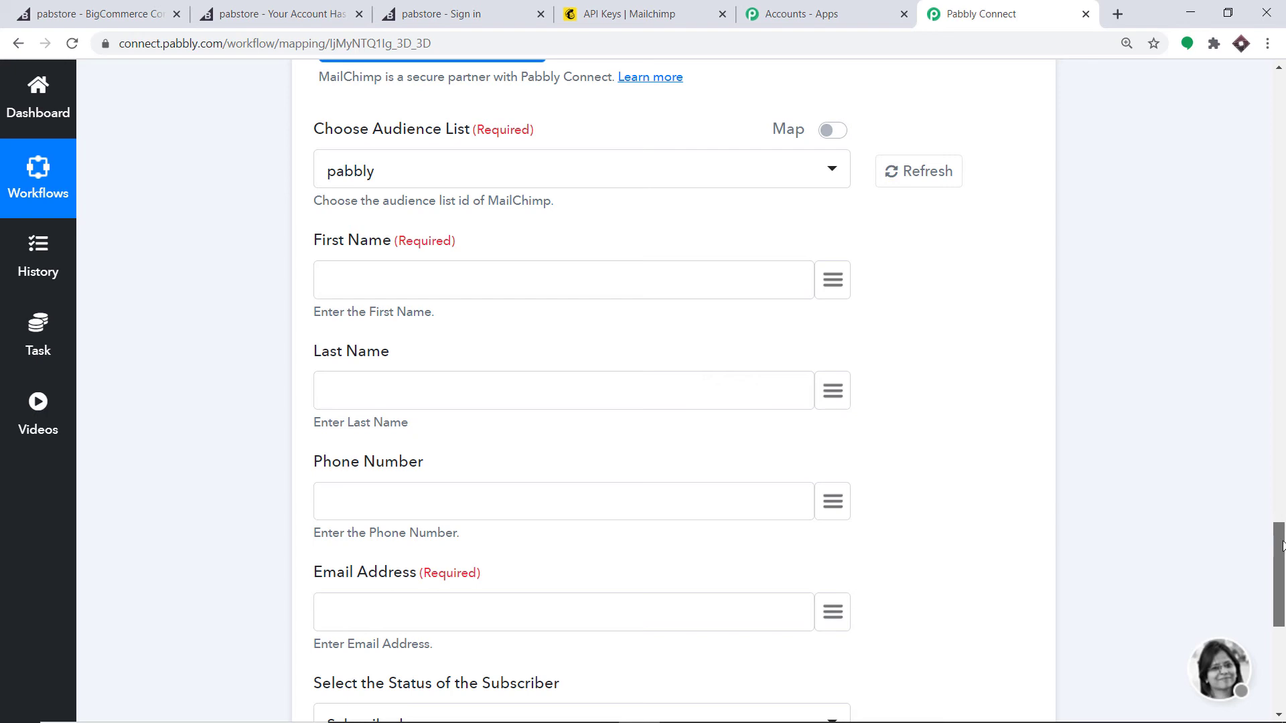
pyautogui.moveTo(1280, 545); pyautogui.dragTo(1281, 508)
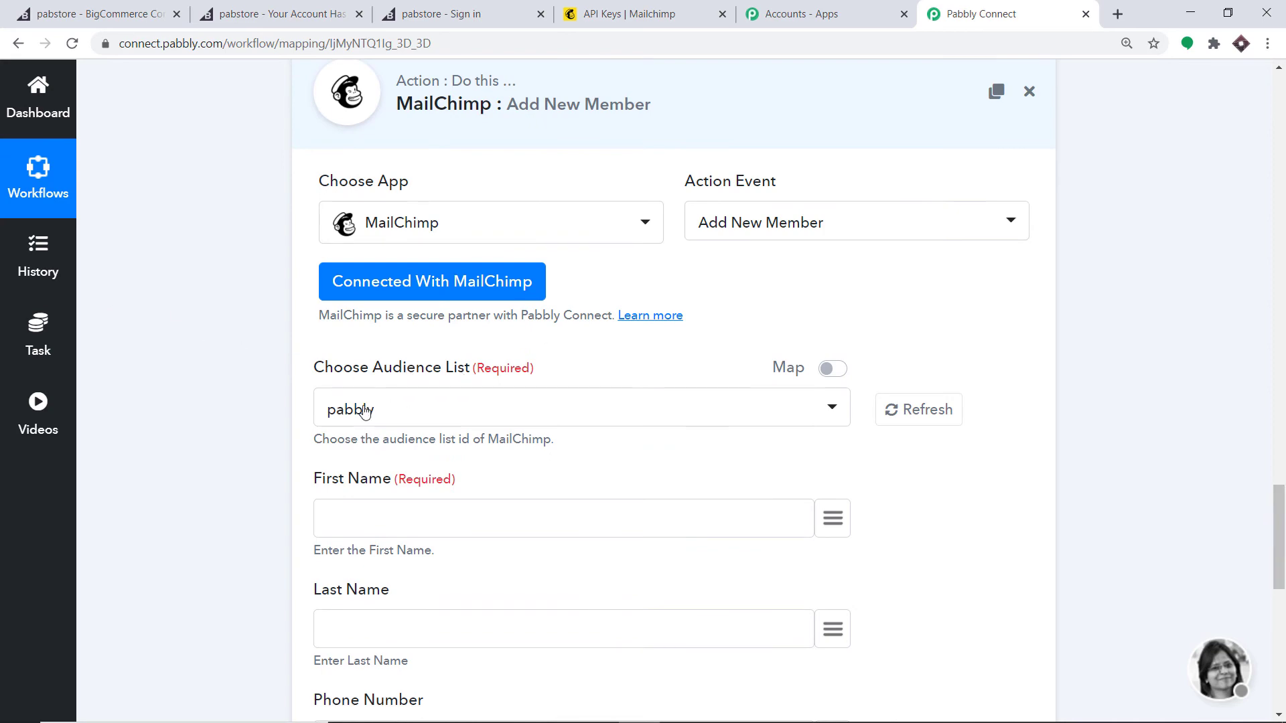
pyautogui.hotkey('ctrl', '4')
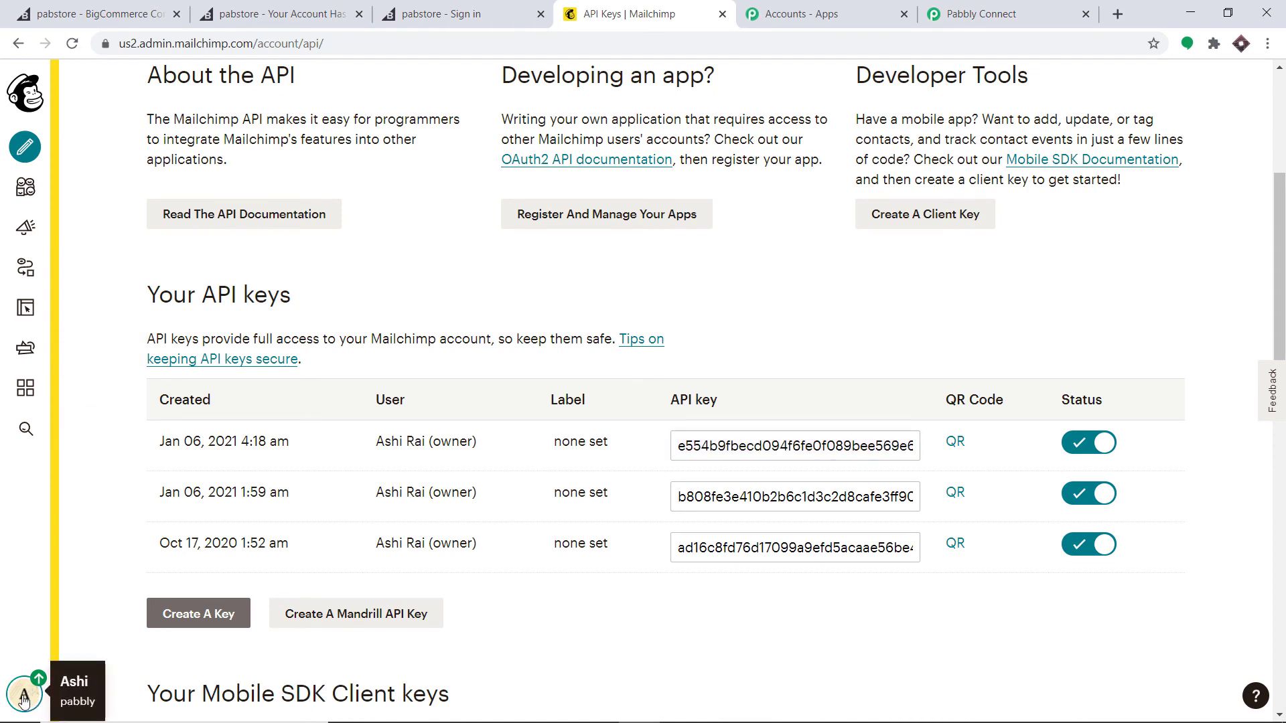
pyautogui.click(932, 19)
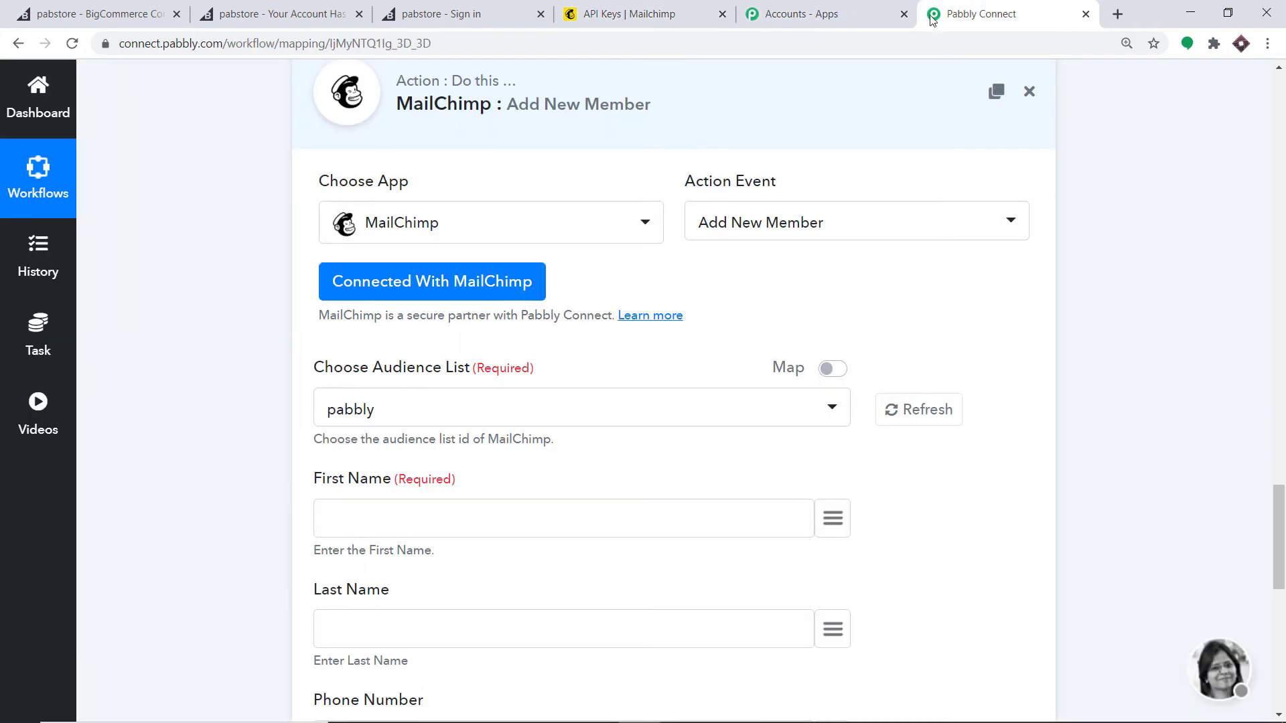
# Step: Map the customer's first_name and last_name into First Name and Last Name
pyautogui.scroll(-2, 367, 376)
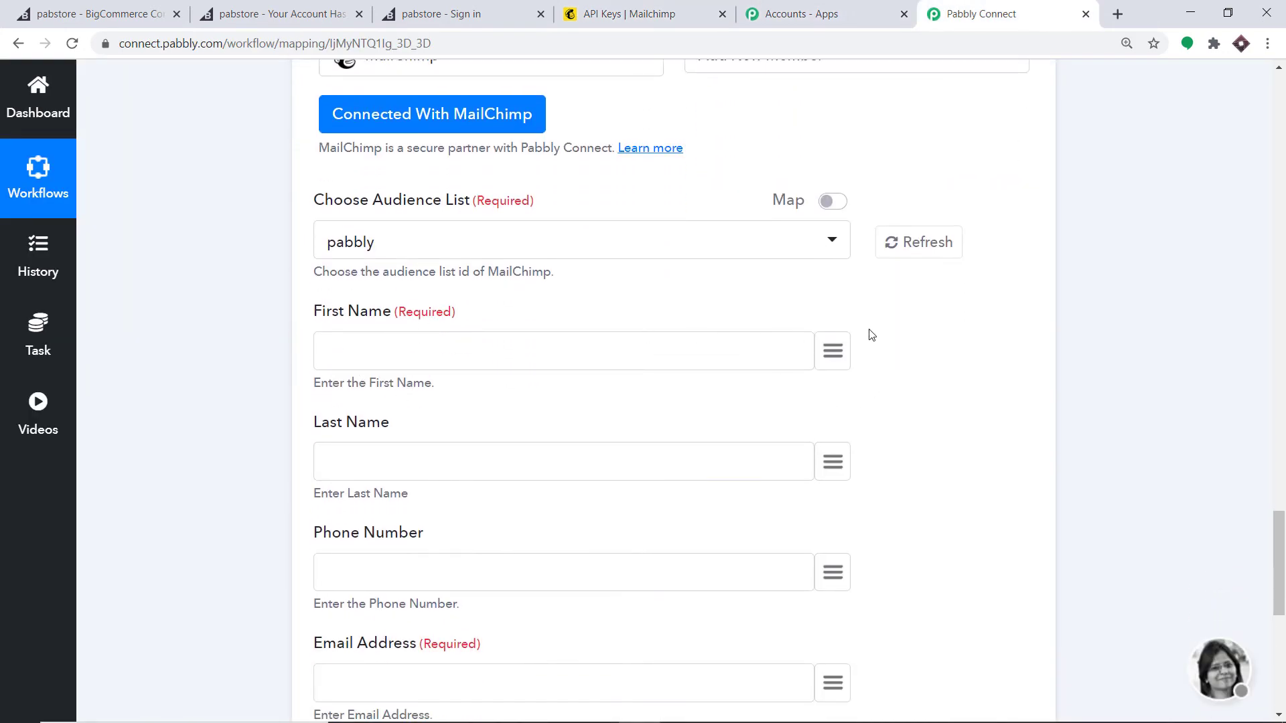
pyautogui.click(839, 358)
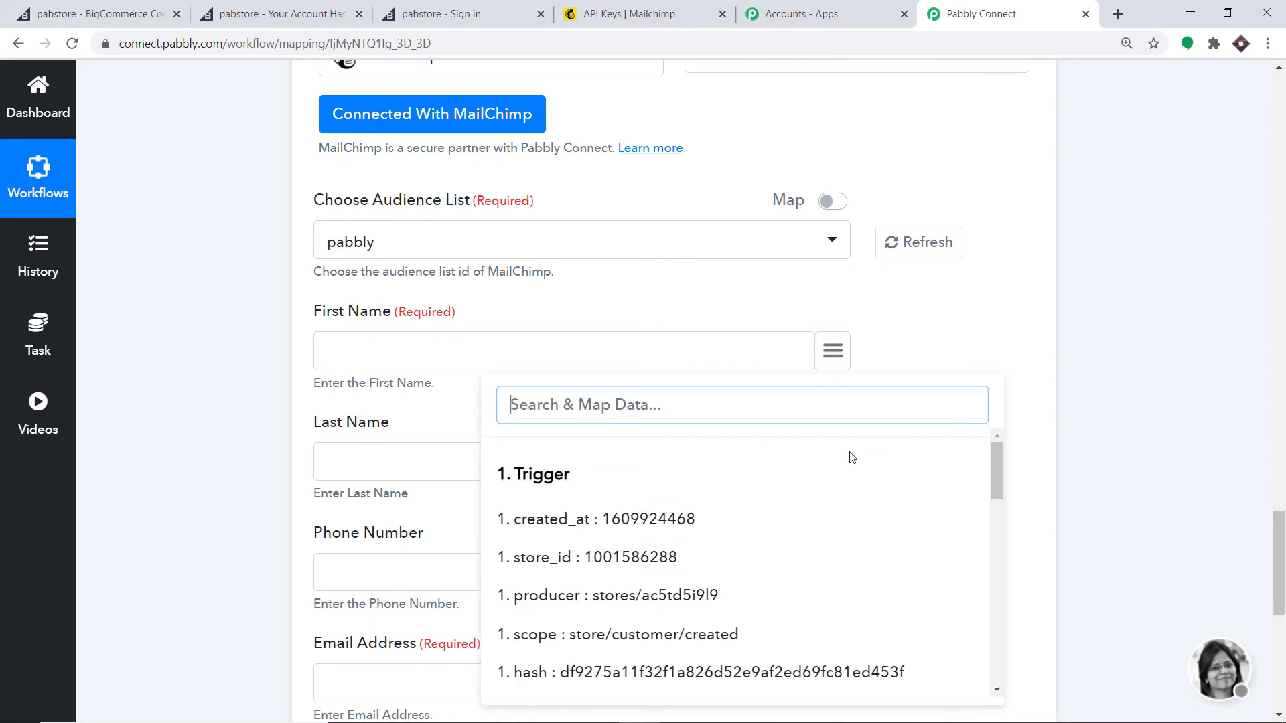
pyautogui.scroll(-5, 824, 473)
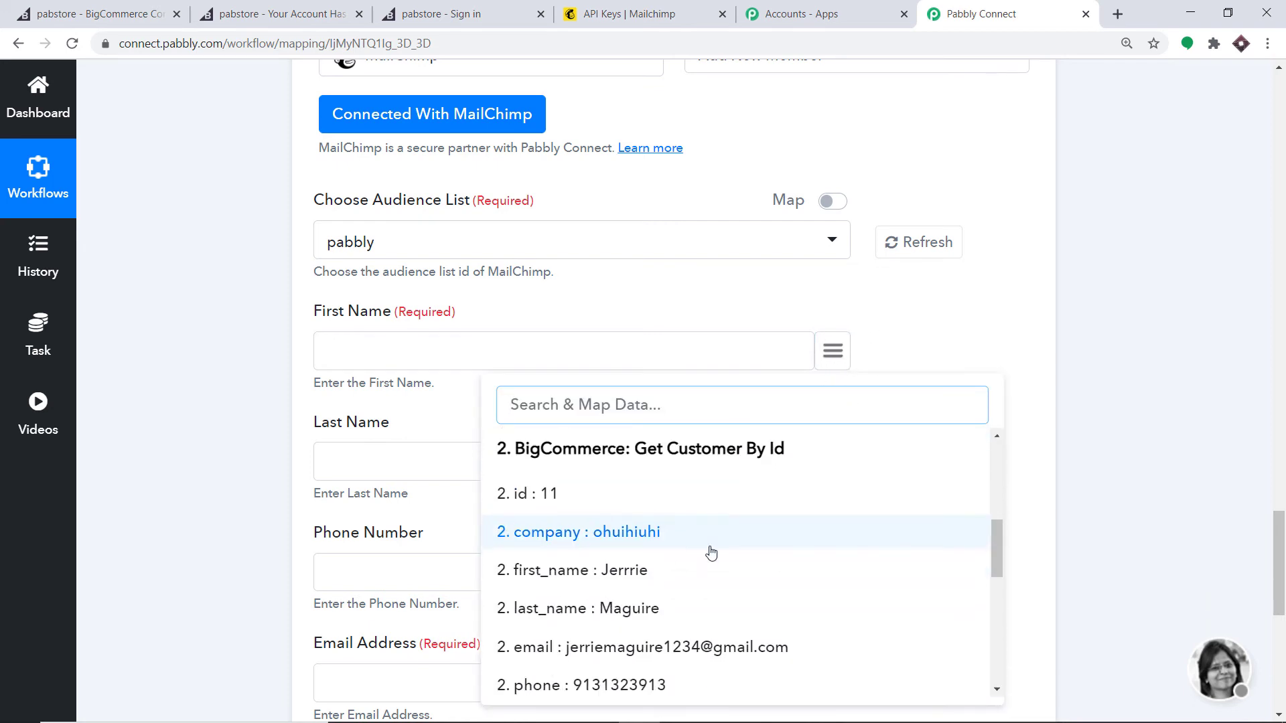
pyautogui.scroll(-1, 711, 552)
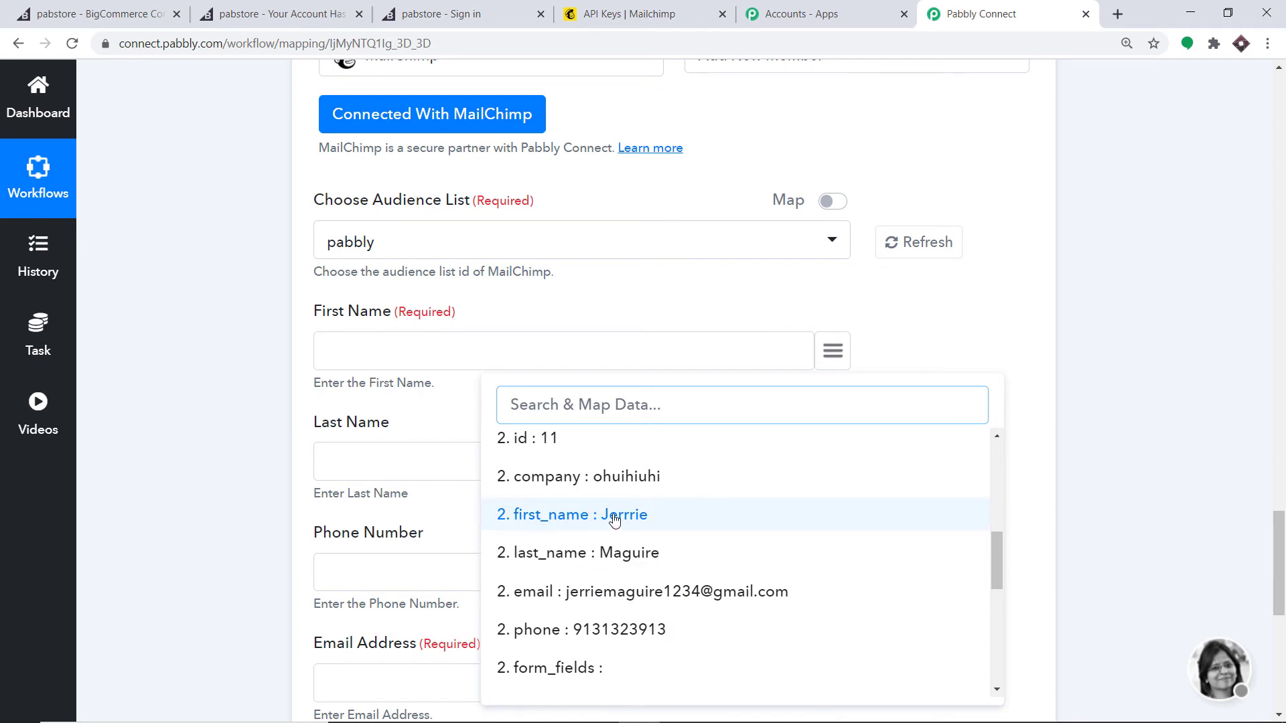
pyautogui.click(615, 519)
pyautogui.scroll(-1, 736, 442)
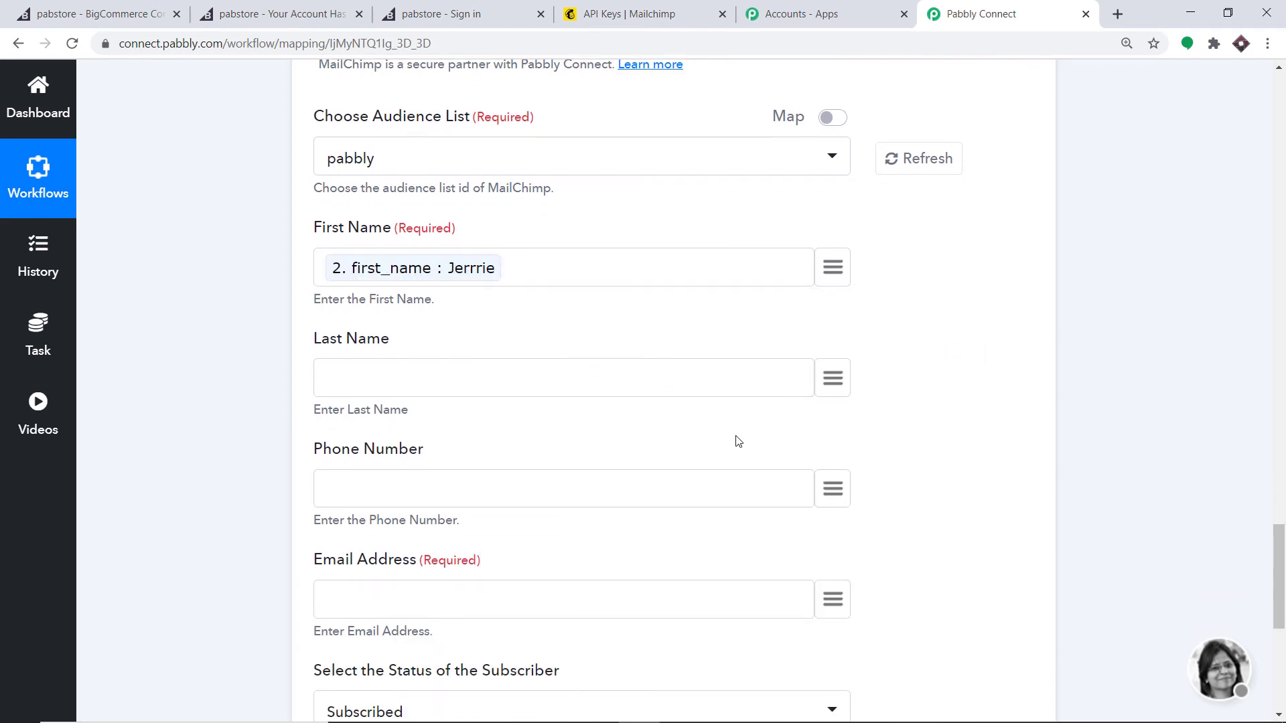
pyautogui.click(834, 387)
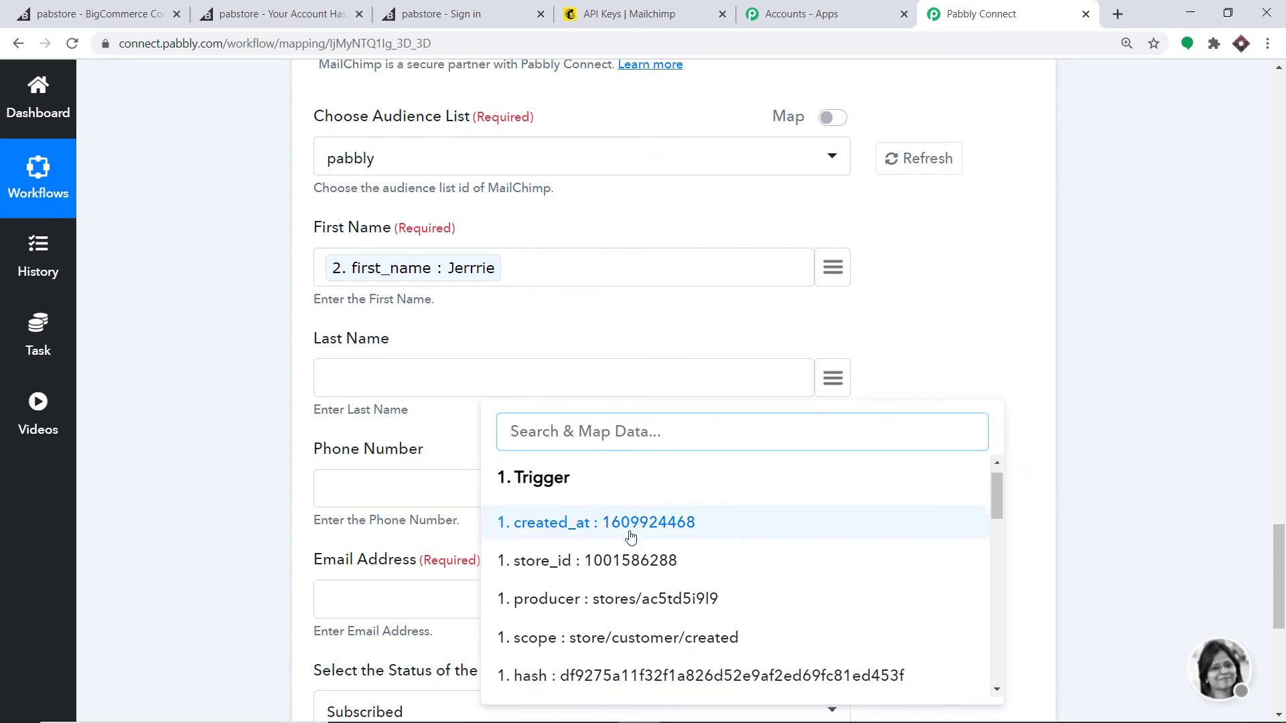
pyautogui.scroll(-3, 635, 541)
pyautogui.scroll(-4, 635, 541)
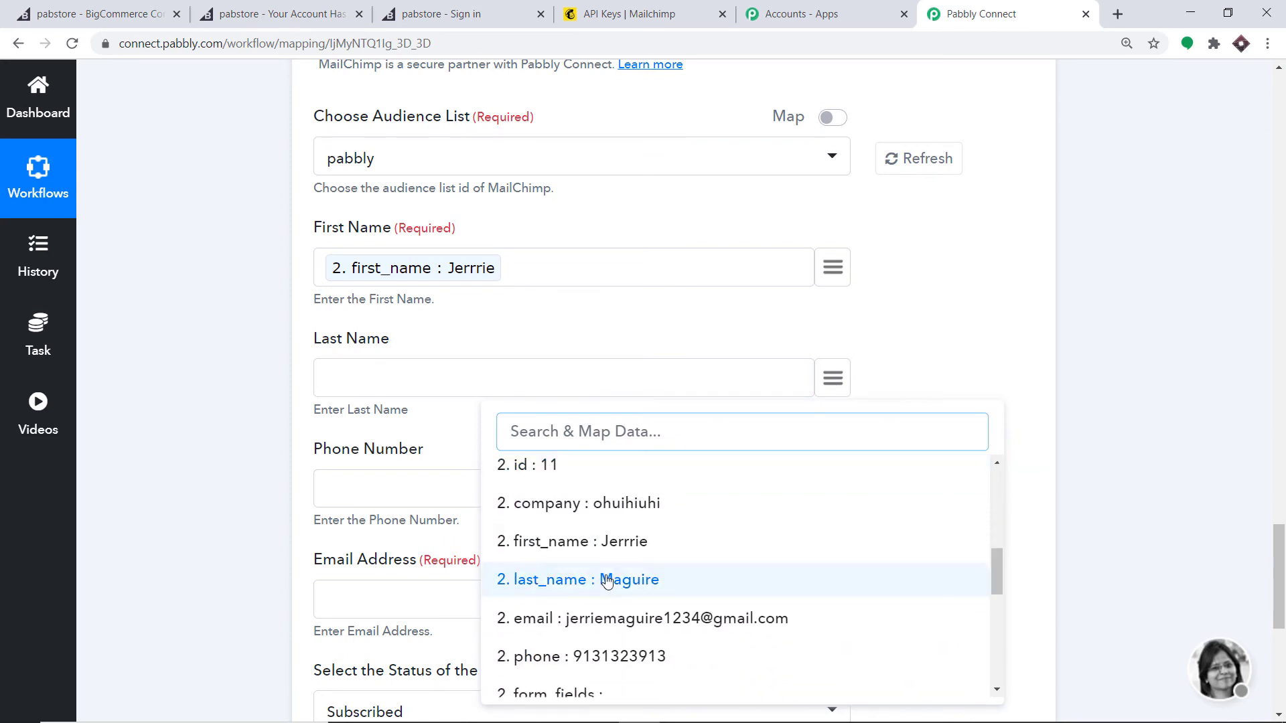
pyautogui.click(606, 577)
# Step: Map phone and email into Phone Number and Email Address, keeping status Subscribed
pyautogui.scroll(-2, 791, 402)
pyautogui.click(840, 317)
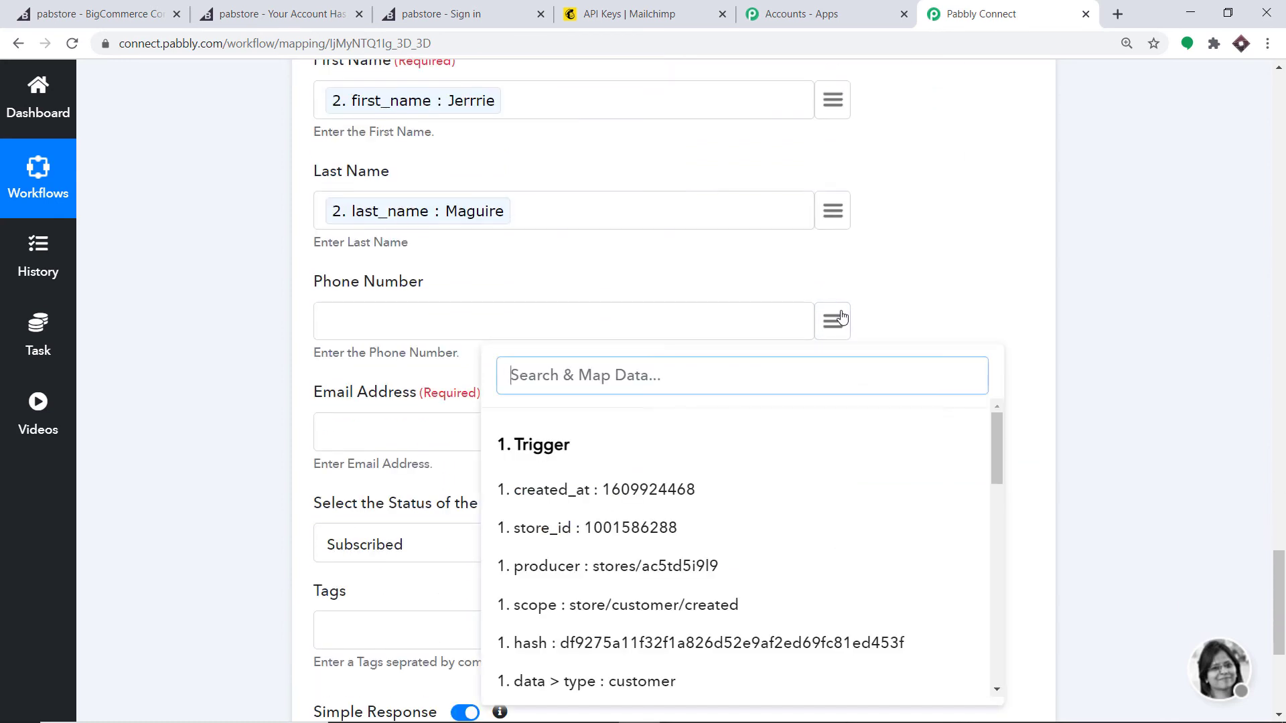
pyautogui.write('ph')
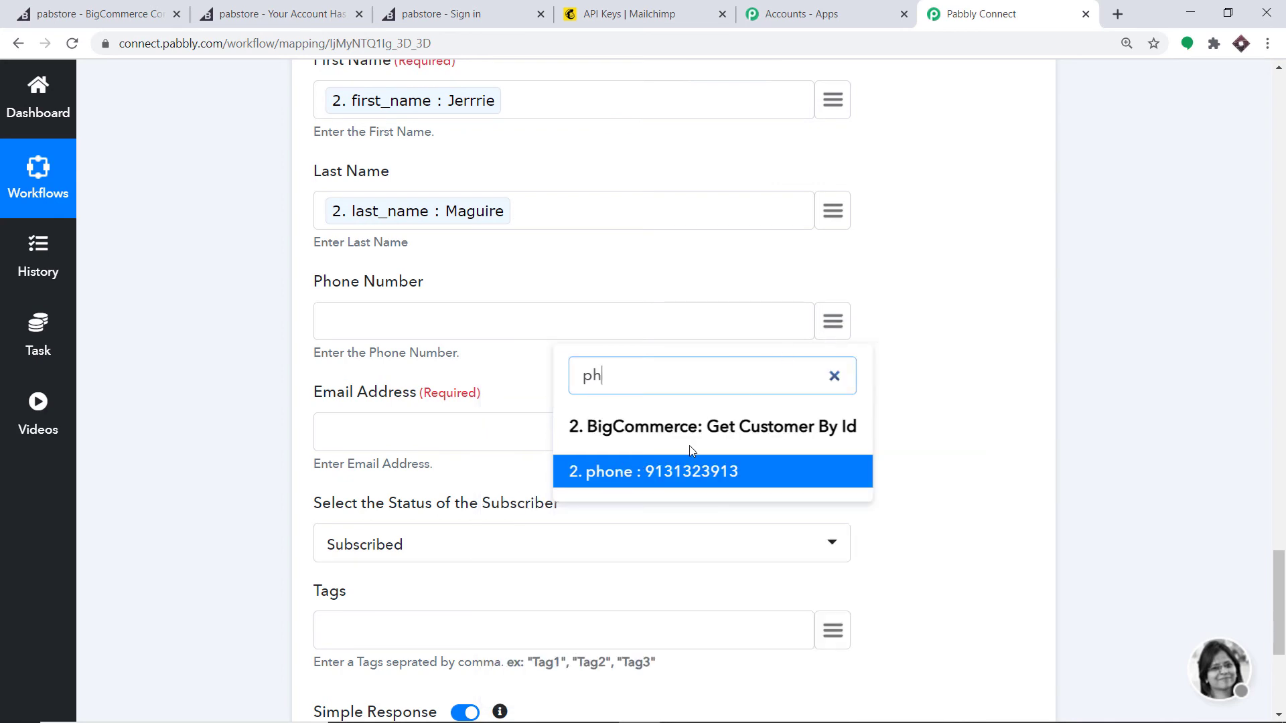
pyautogui.click(673, 474)
pyautogui.click(832, 437)
pyautogui.write('e')
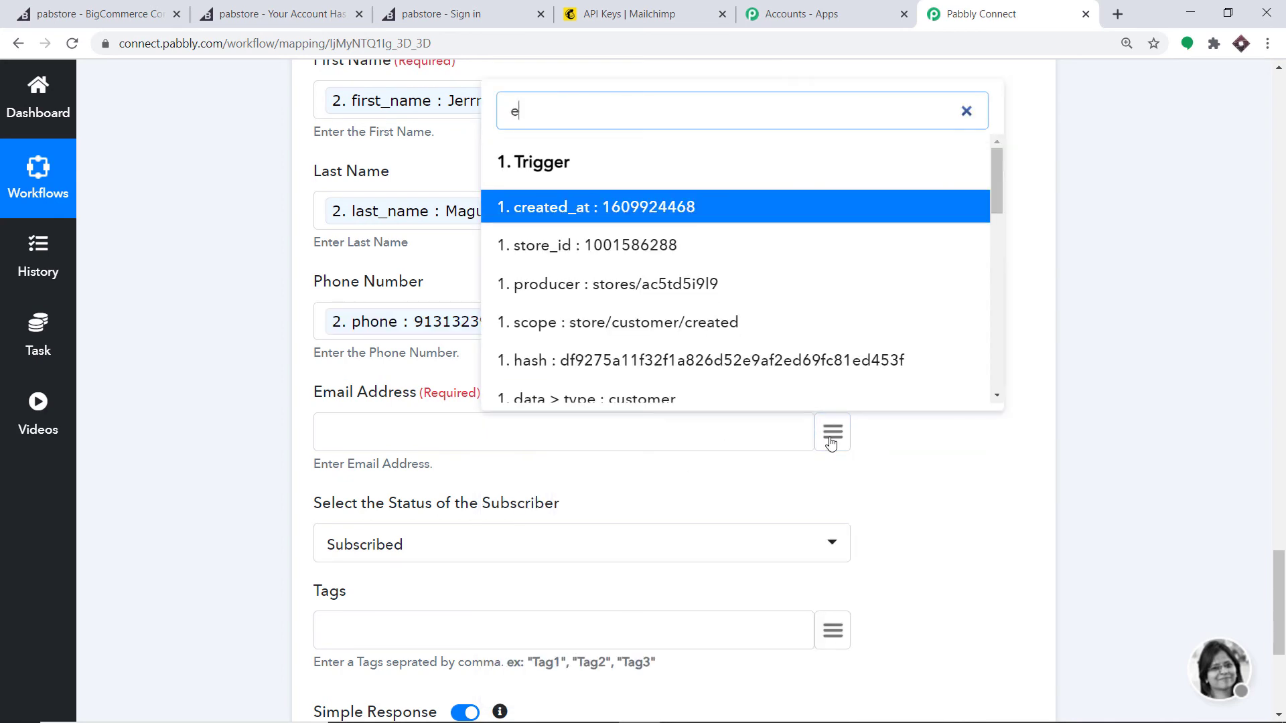
pyautogui.write('ma')
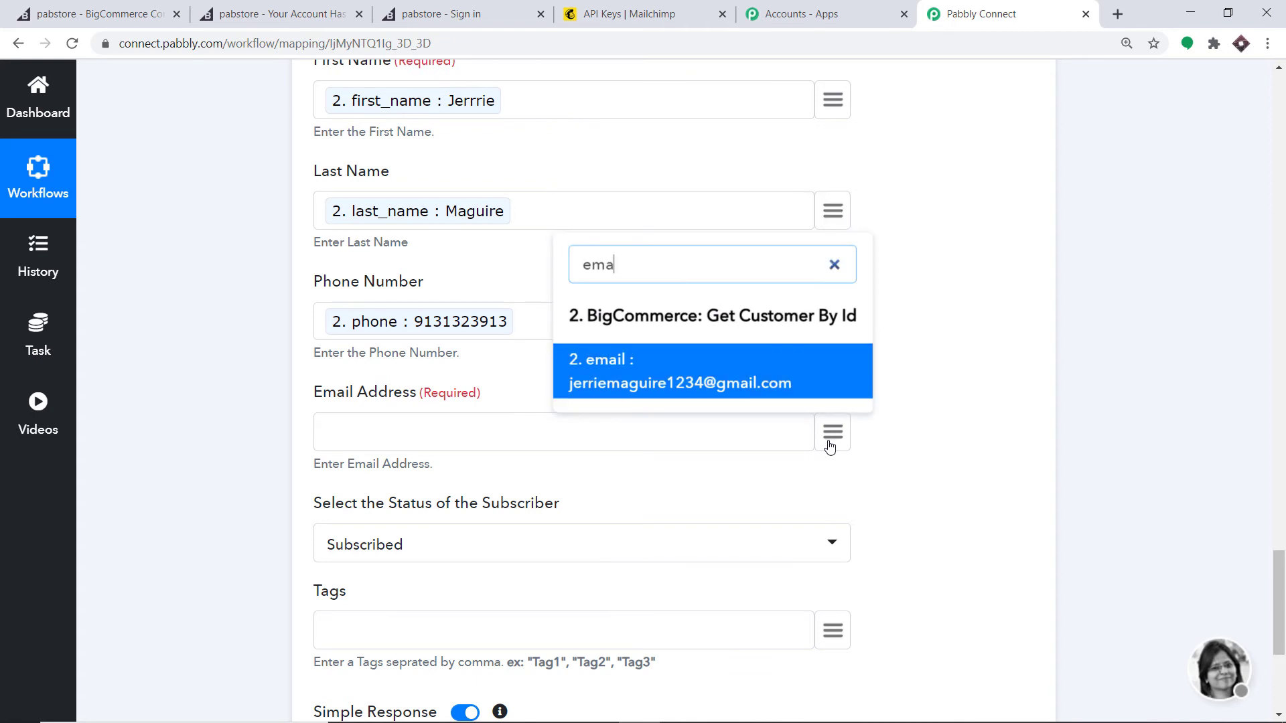
pyautogui.click(691, 370)
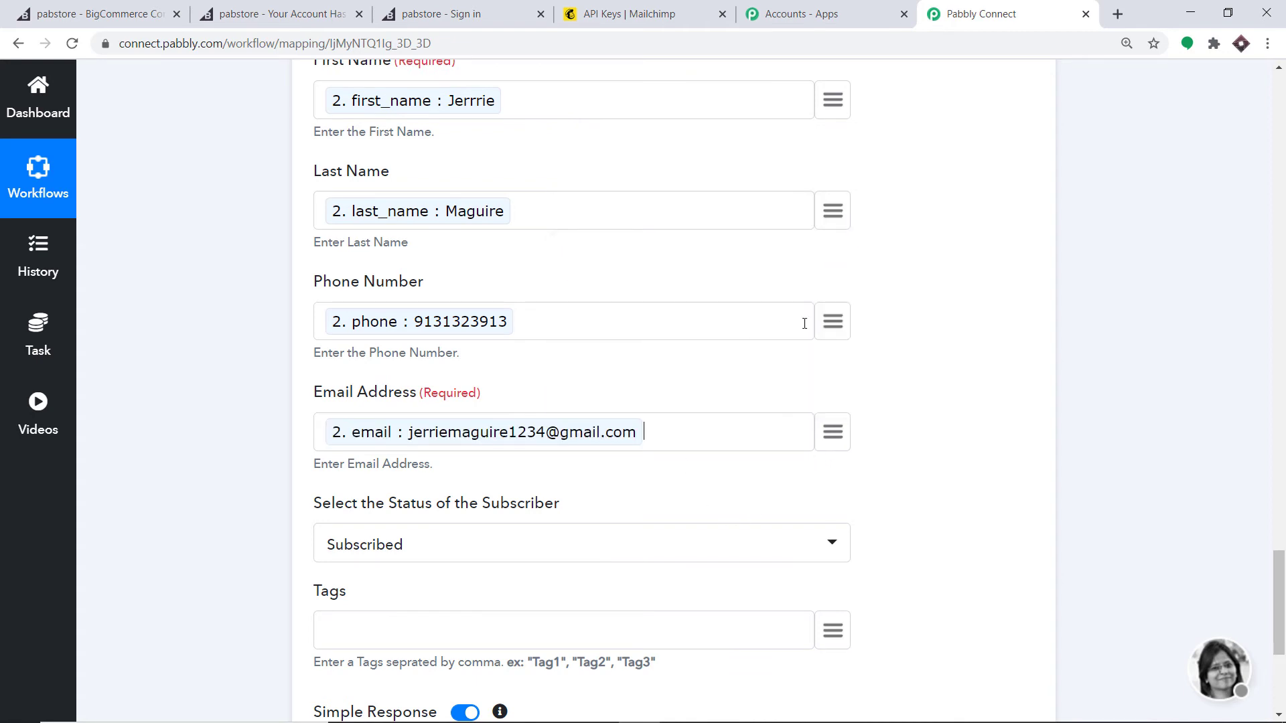
pyautogui.scroll(-2, 831, 330)
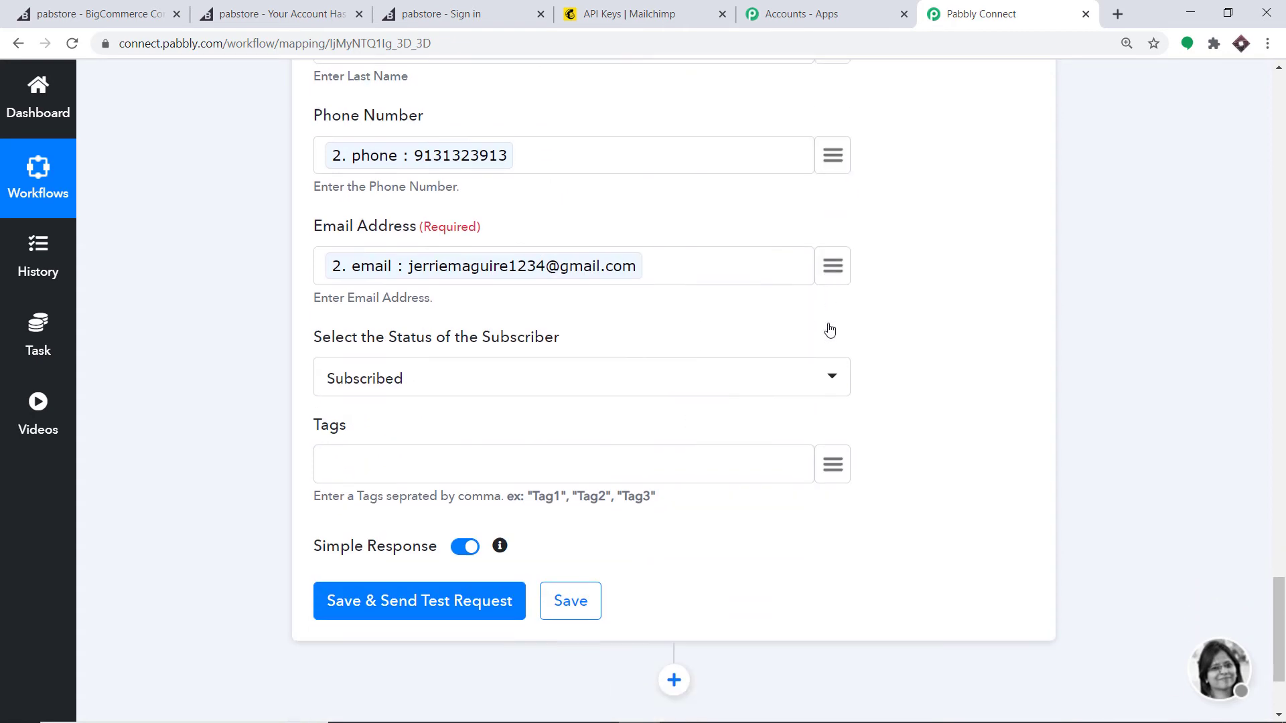
pyautogui.click(482, 370)
pyautogui.click(410, 469)
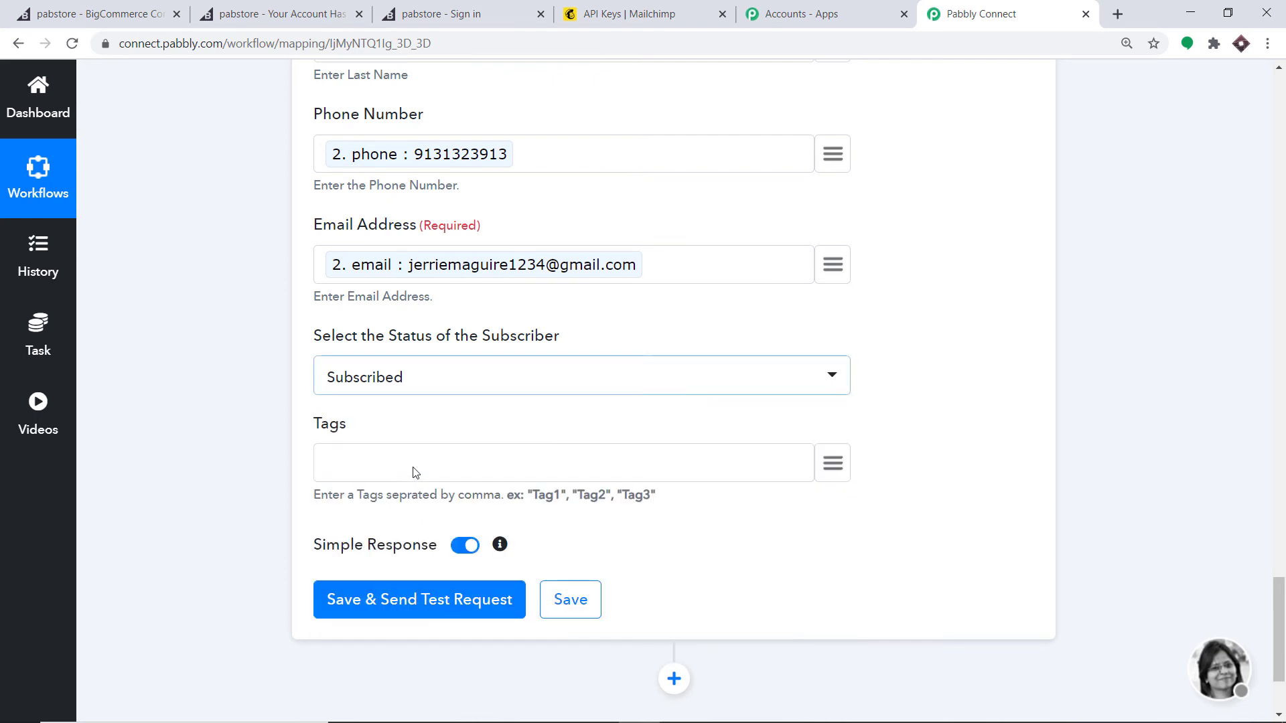
pyautogui.scroll(-1, 609, 406)
# Step: Tag new members 'BigcCommerce' and send a test request that adds the subscriber to Mailchimp
pyautogui.click(362, 380)
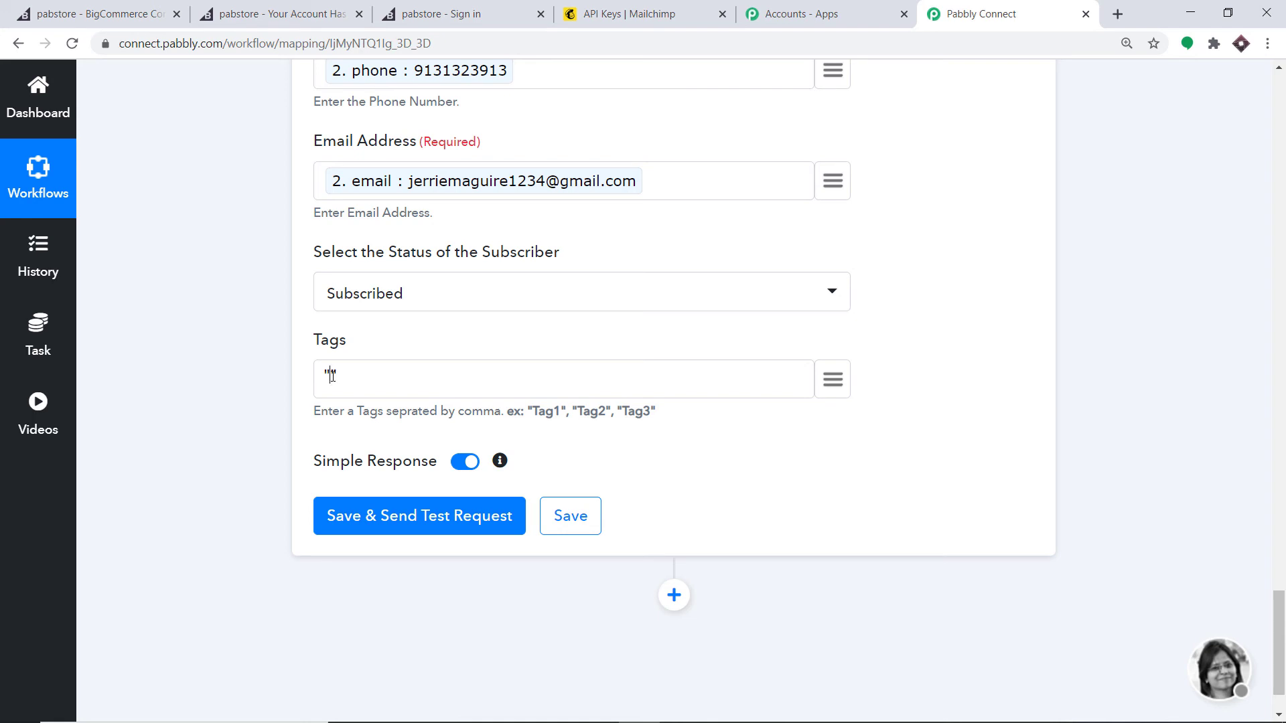
pyautogui.write('Bigc')
pyautogui.write('Commerce')
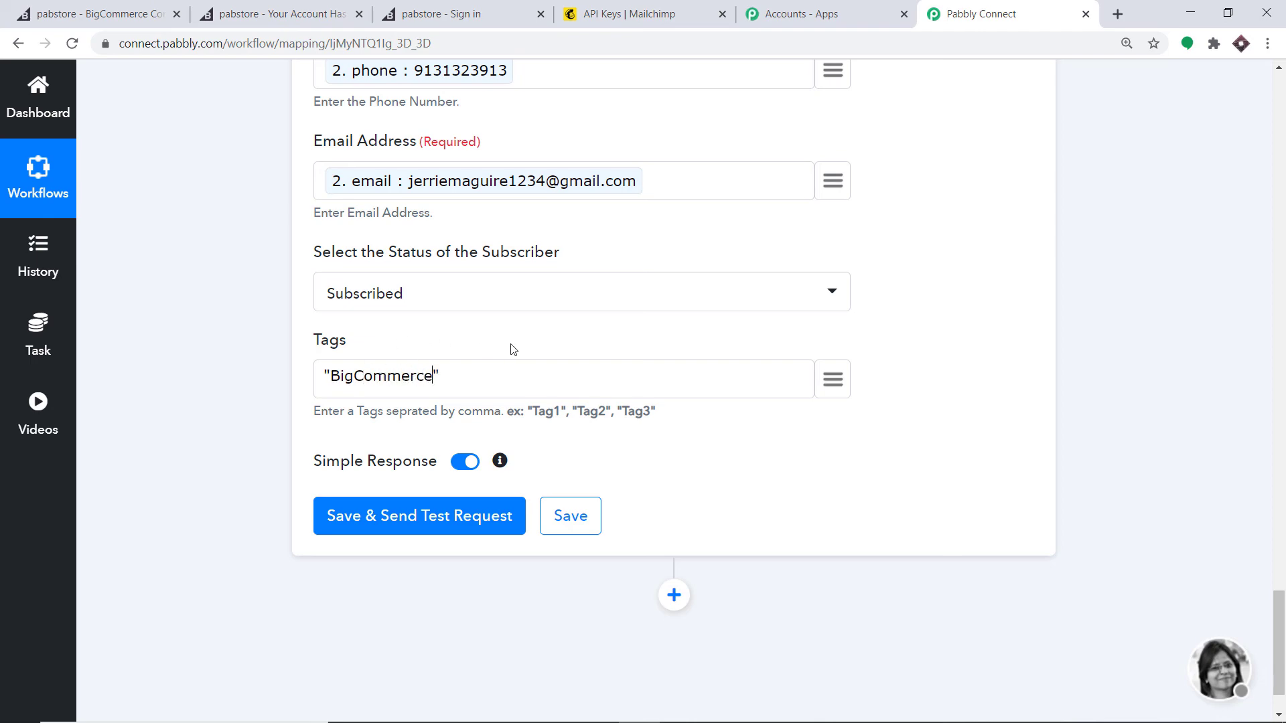
pyautogui.scroll(10, 513, 349)
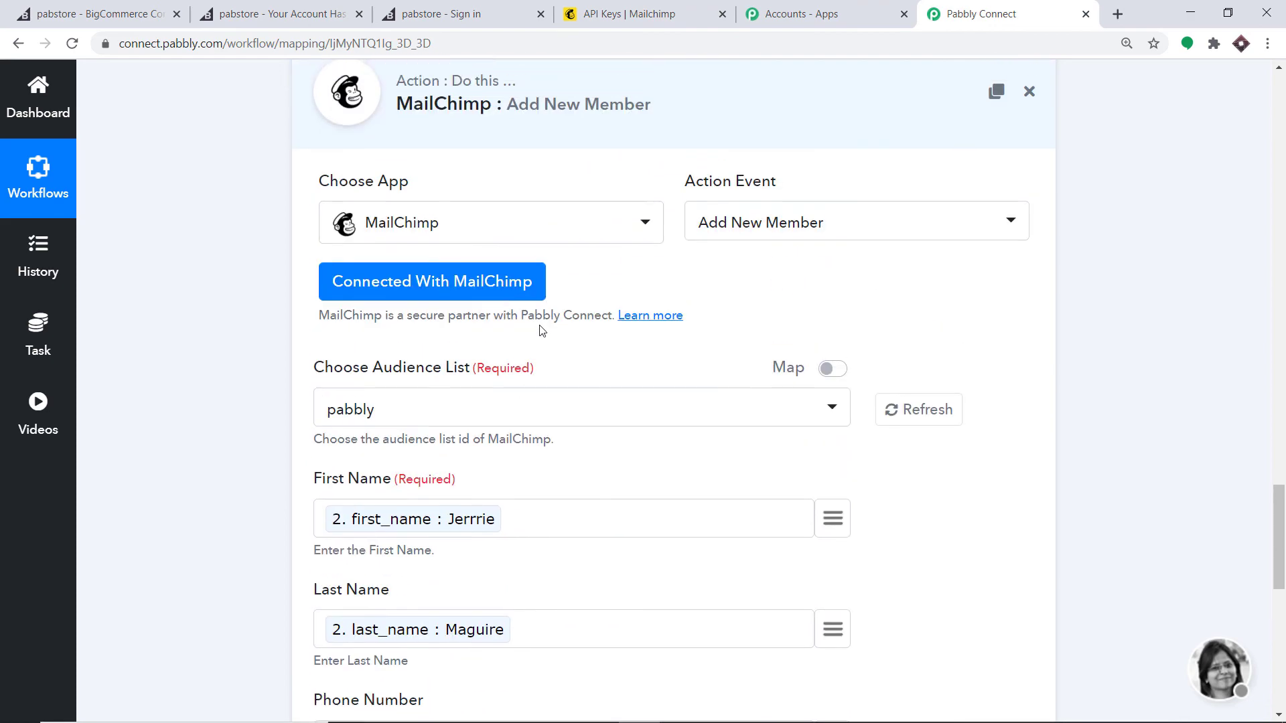
pyautogui.scroll(-10, 546, 331)
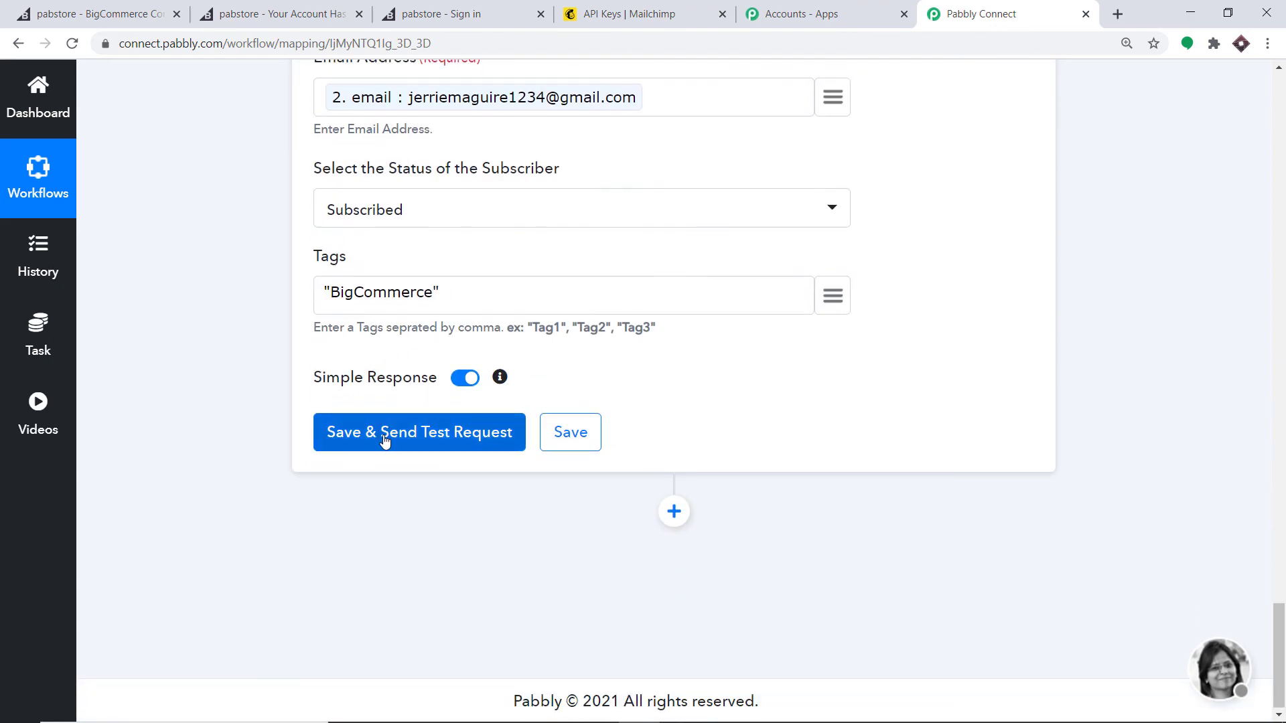
pyautogui.click(385, 437)
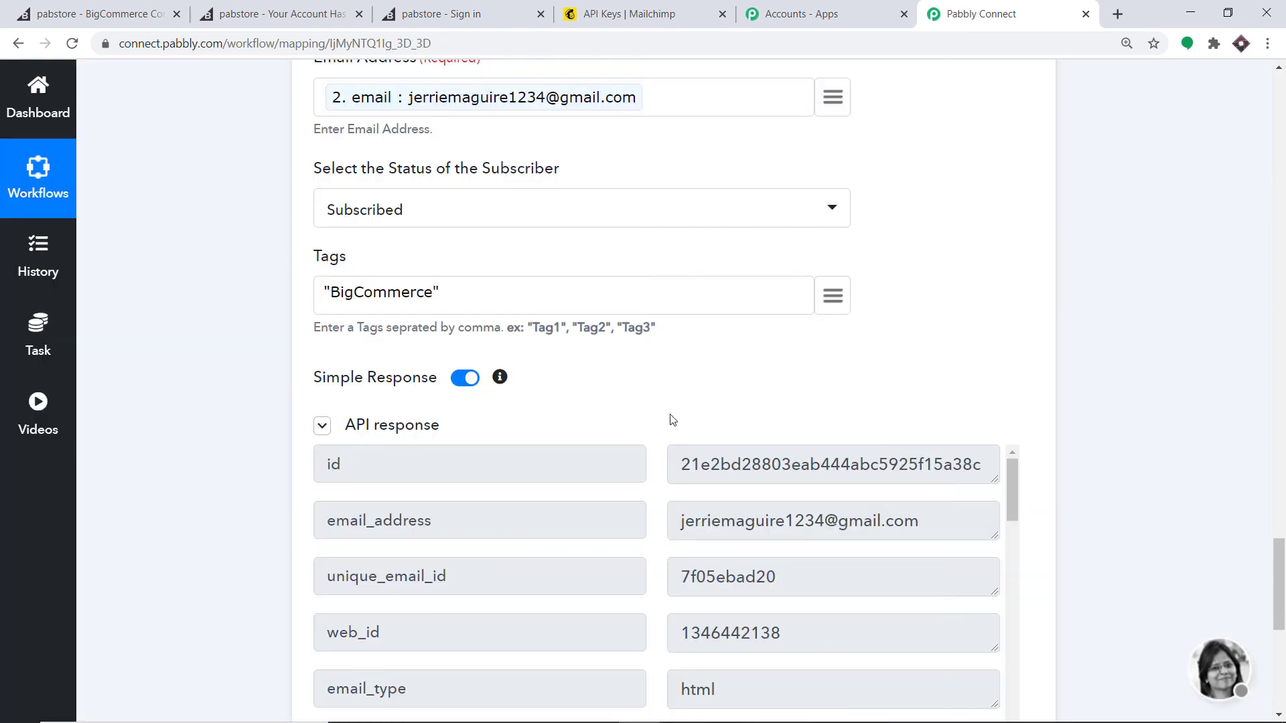
pyautogui.click(645, 9)
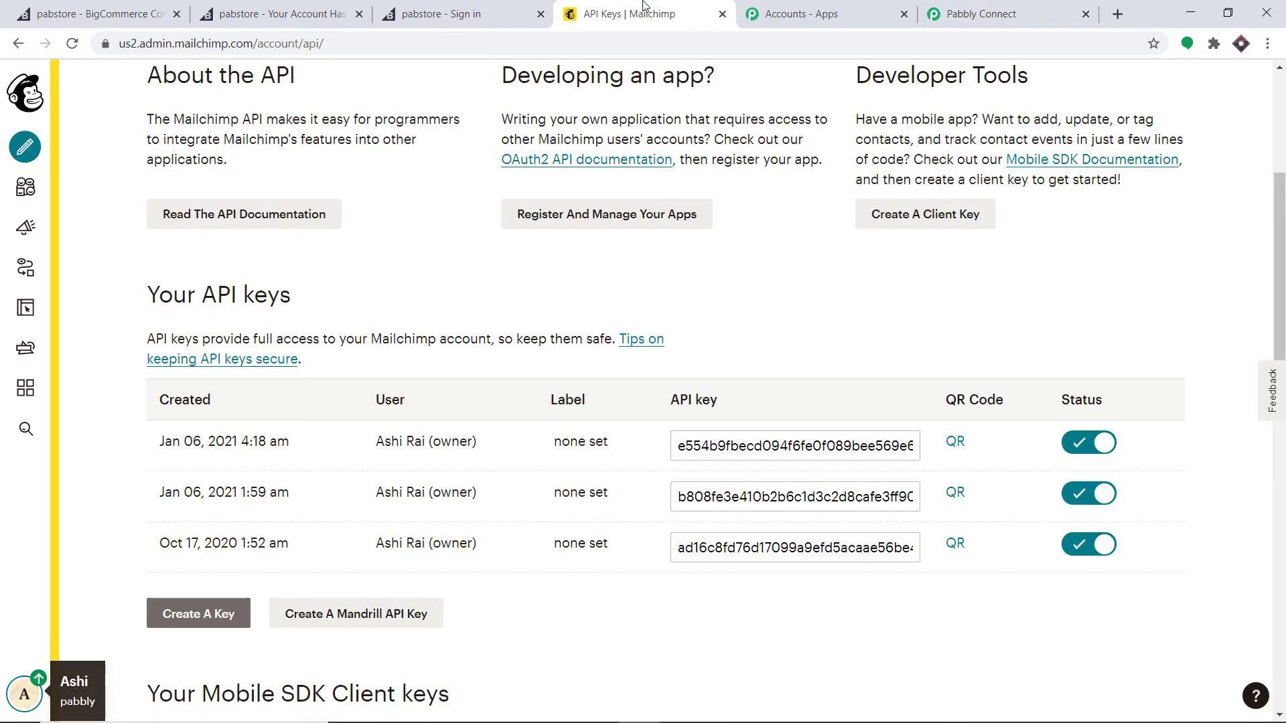
# Step: View all contacts in Mailchimp's audience: 27, with the test customer listed first
pyautogui.click(26, 187)
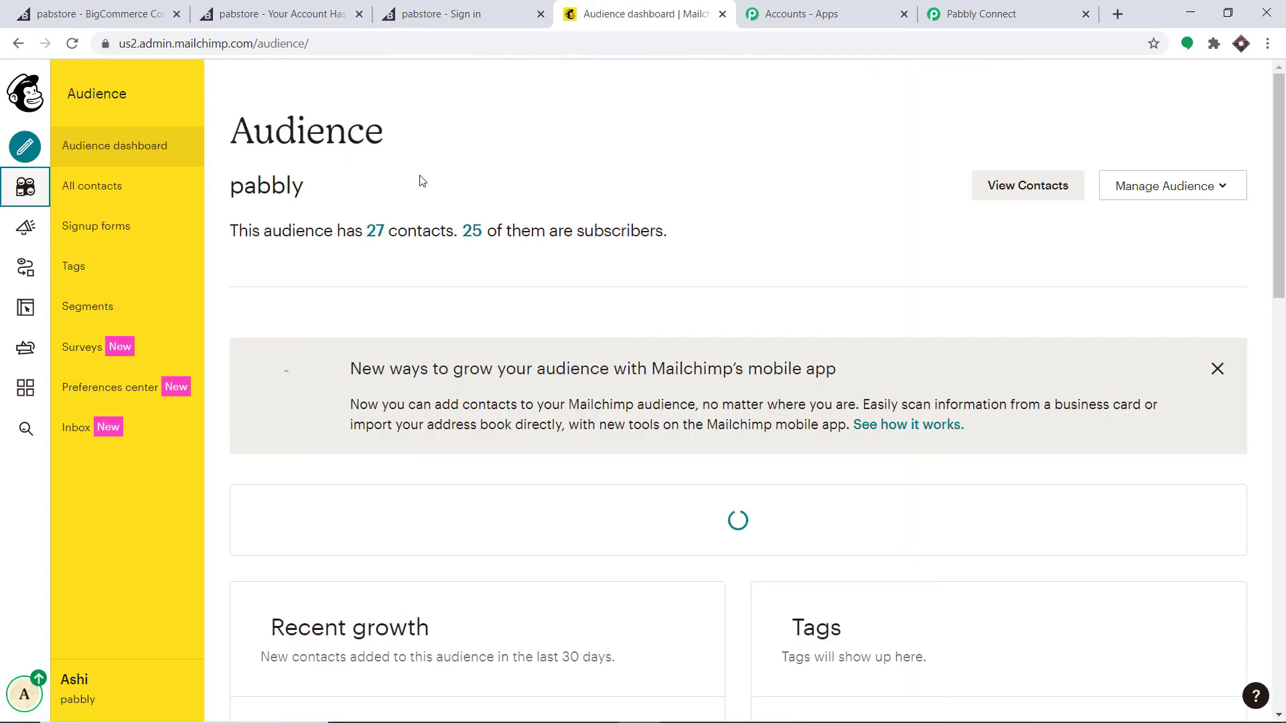
pyautogui.click(102, 190)
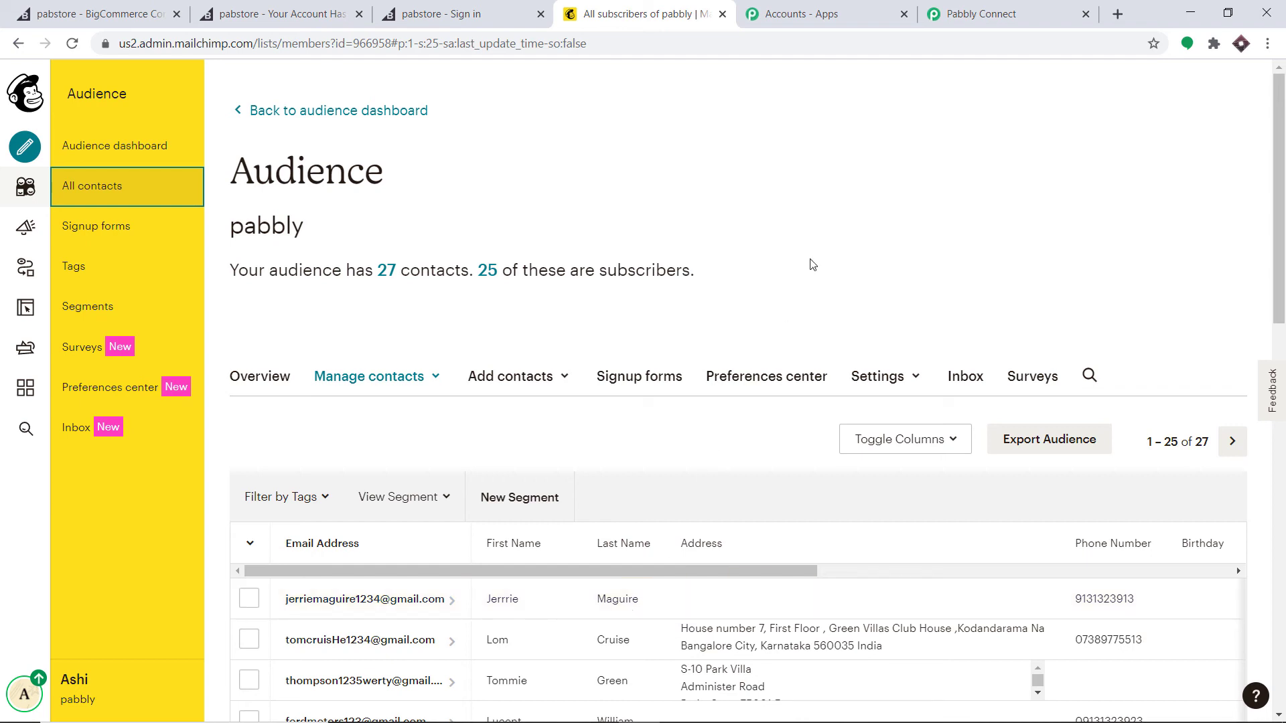
pyautogui.click(979, 12)
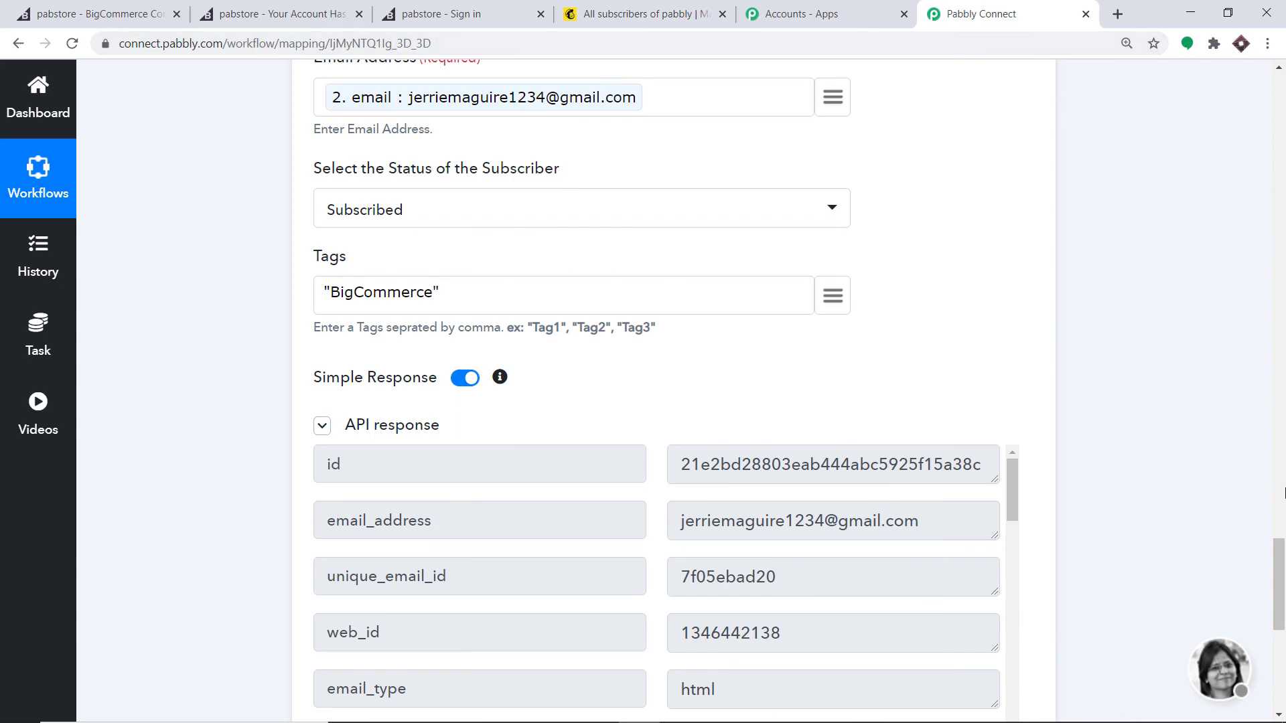
# Step: Collapse the MailChimp, Get Customer By Id and New Customer trigger steps to their headers
pyautogui.scroll(15, 648, 362)
pyautogui.click(666, 404)
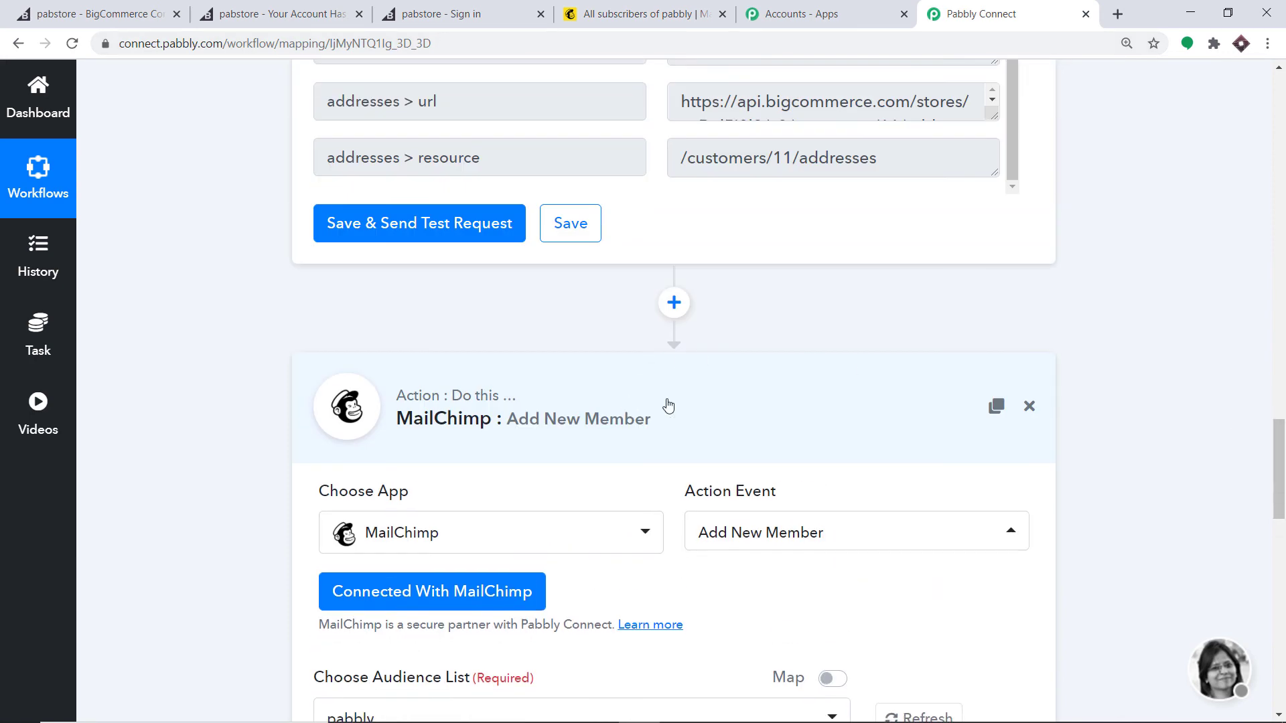
pyautogui.moveTo(1280, 610); pyautogui.dragTo(1284, 350)
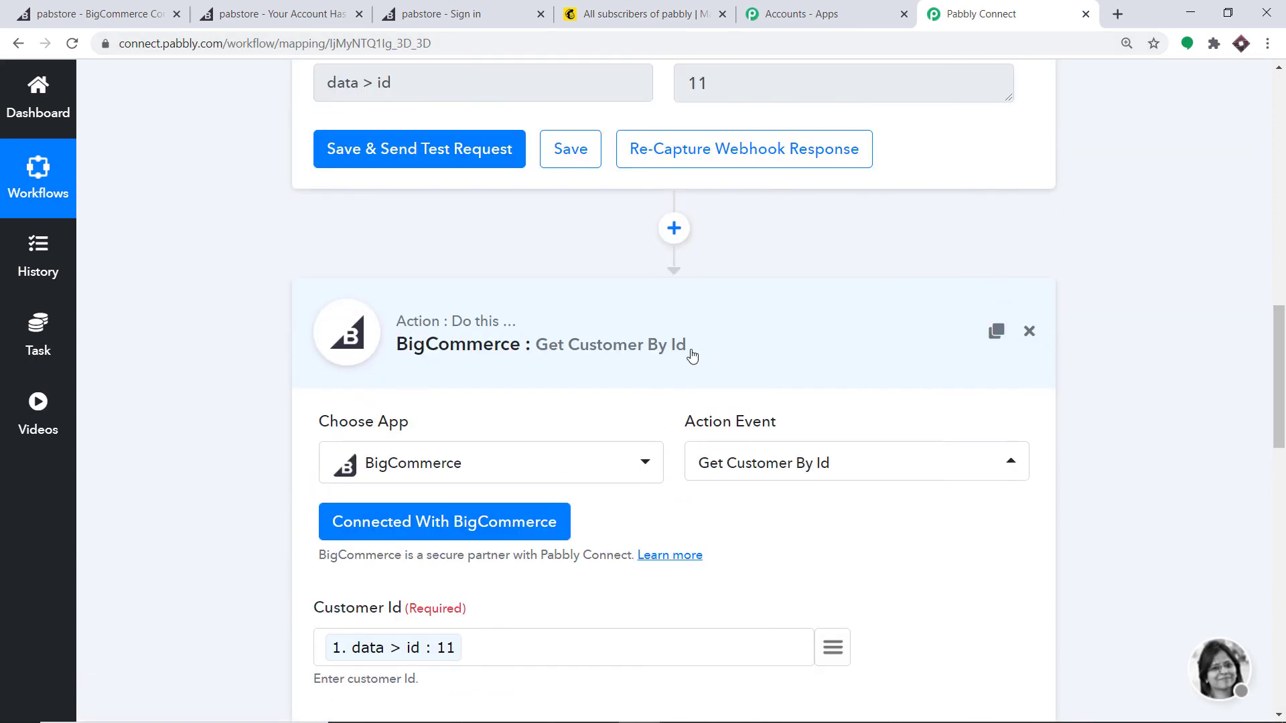
pyautogui.click(691, 351)
pyautogui.moveTo(1281, 498); pyautogui.dragTo(1283, 224)
pyautogui.scroll(3, 869, 203)
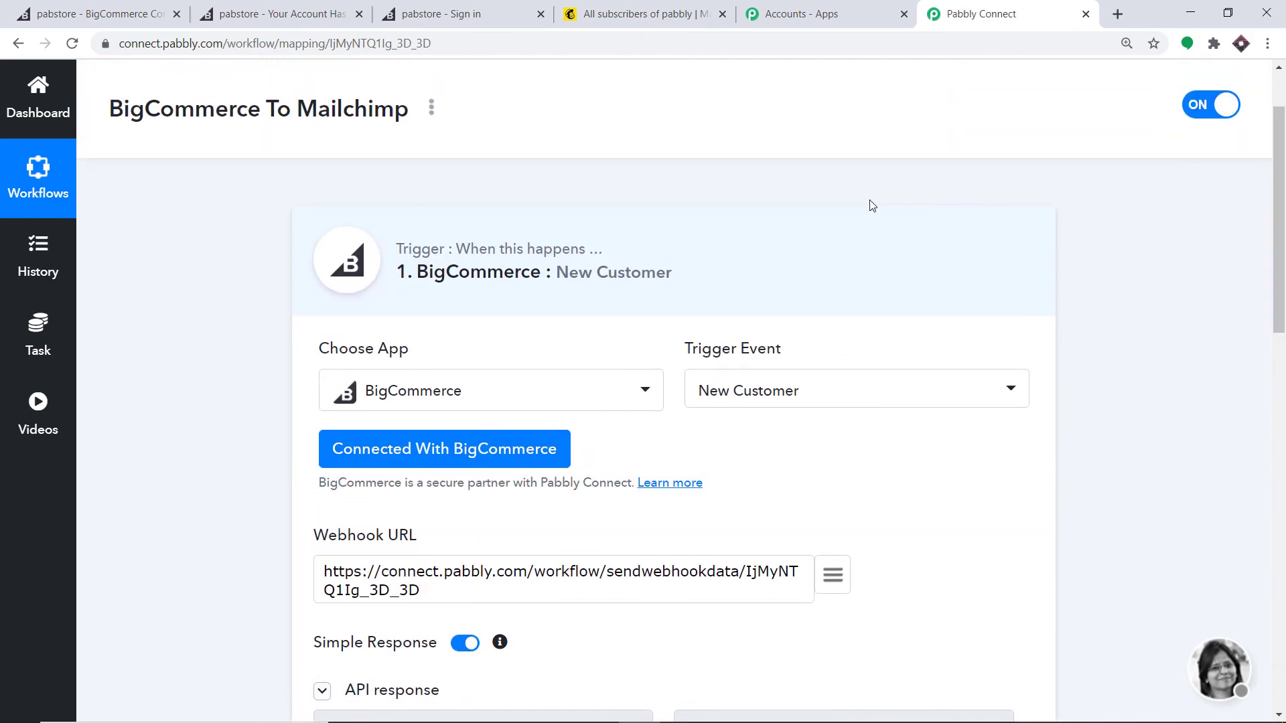
pyautogui.click(643, 215)
pyautogui.moveTo(1283, 330); pyautogui.dragTo(1283, 357)
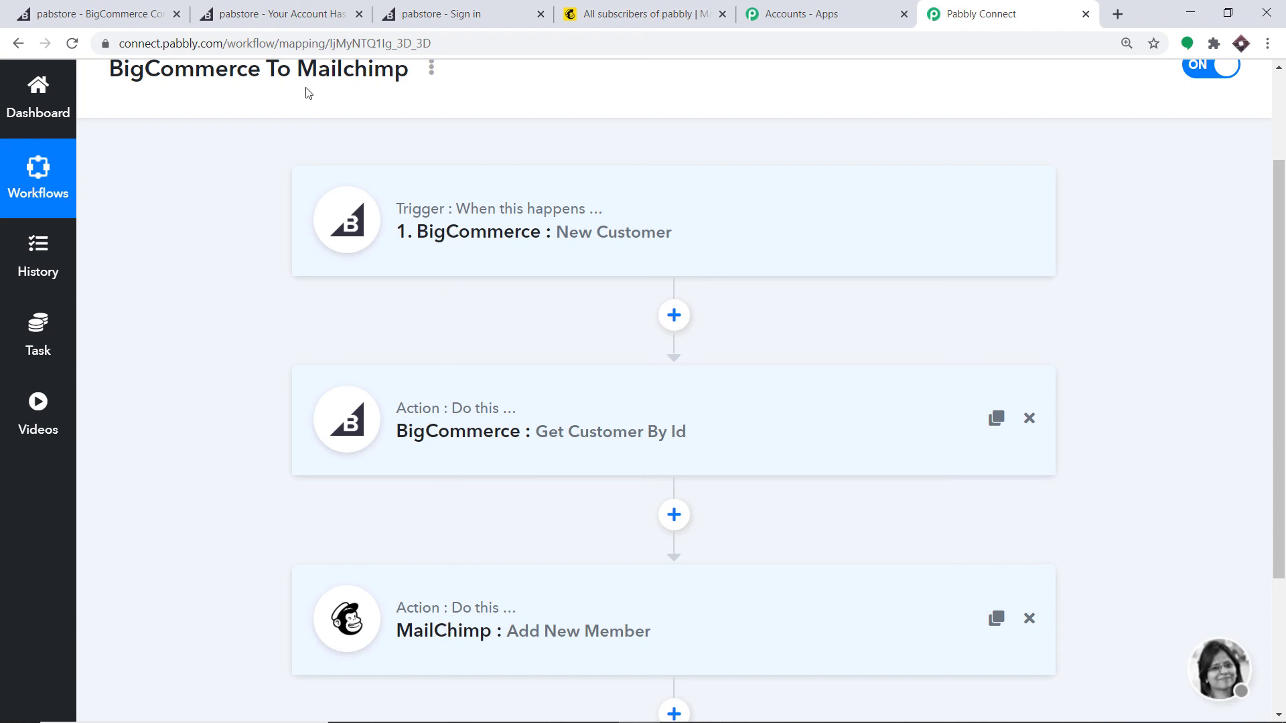
pyautogui.click(101, 14)
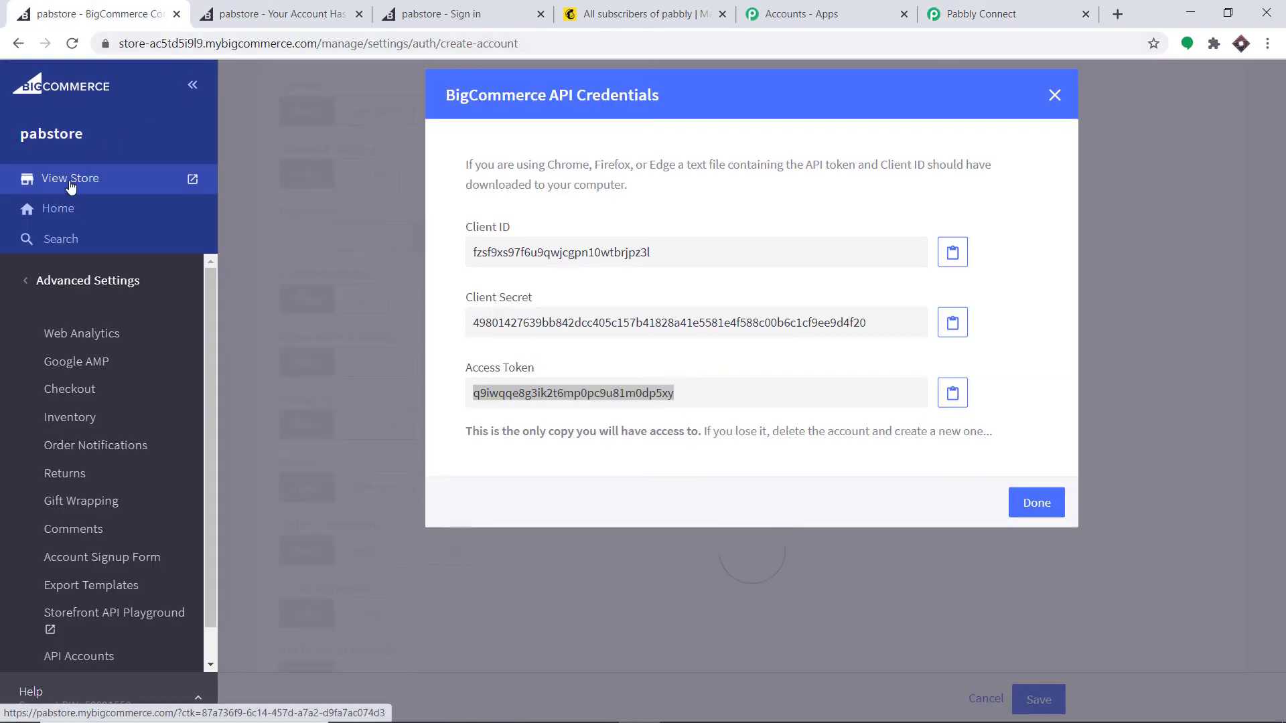
# Step: Open the pabstore storefront, sign out, and go to the registration form
pyautogui.click(75, 177)
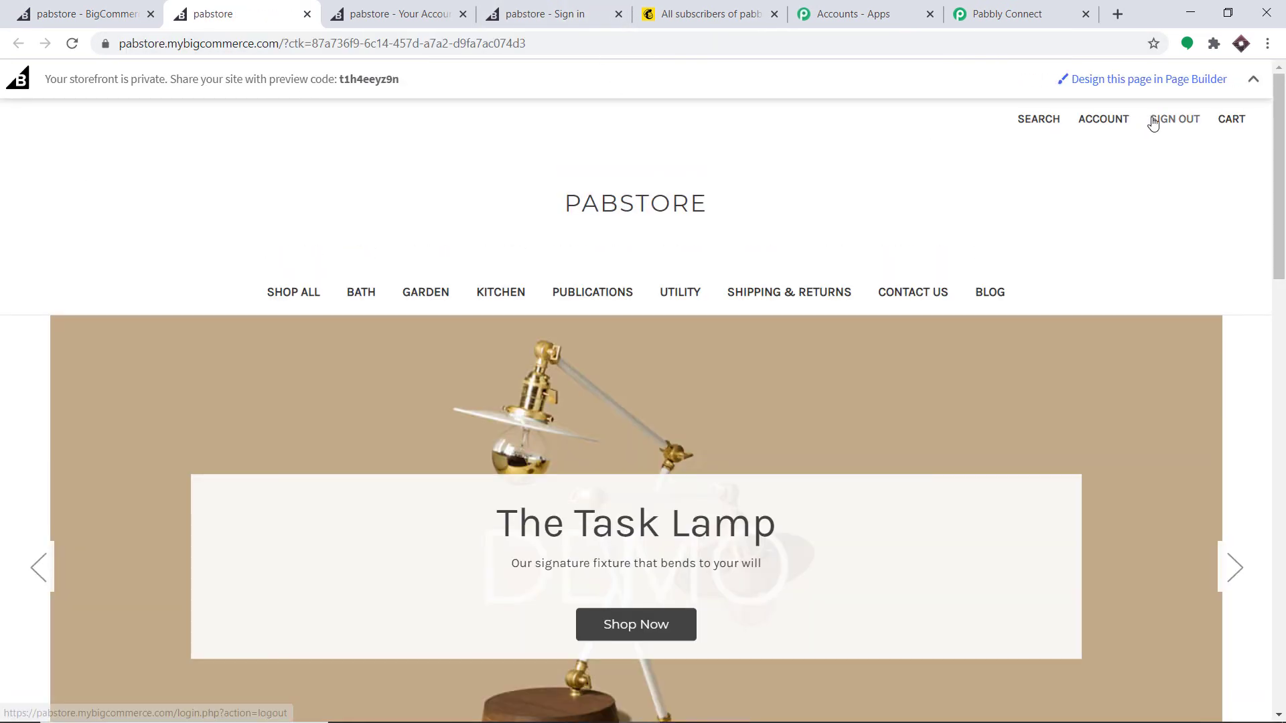
pyautogui.click(1157, 121)
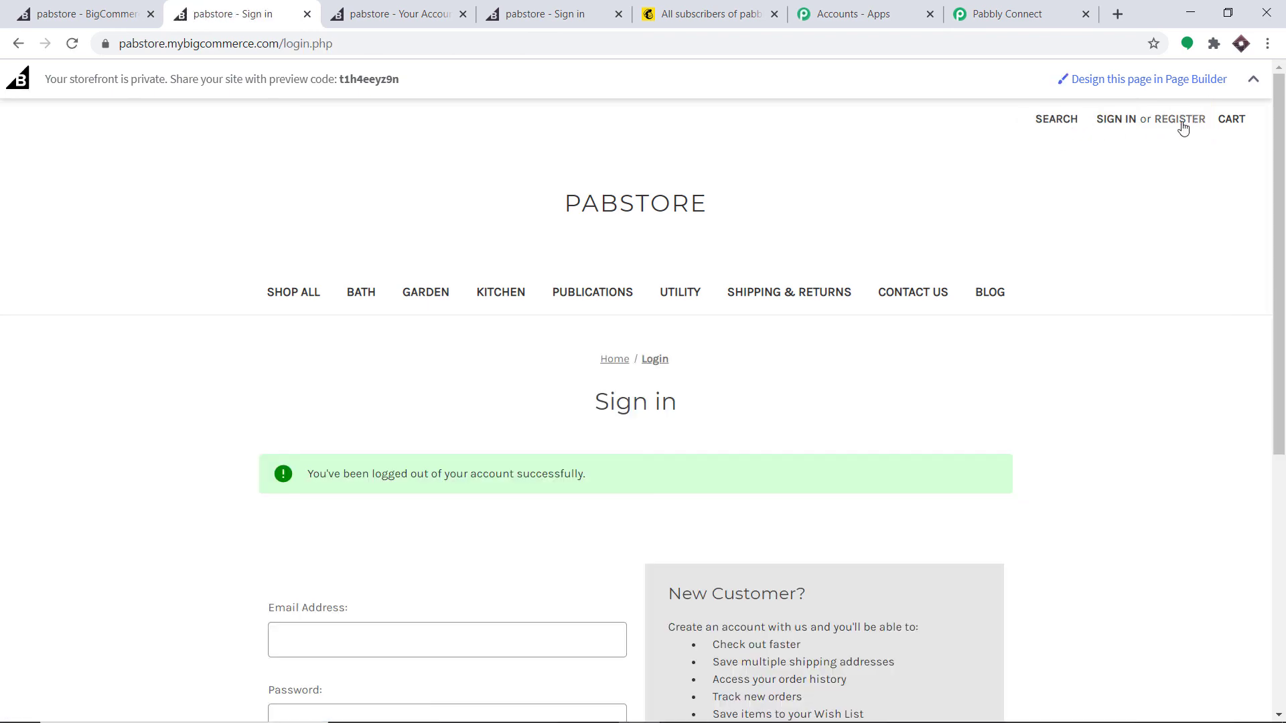
pyautogui.click(1180, 121)
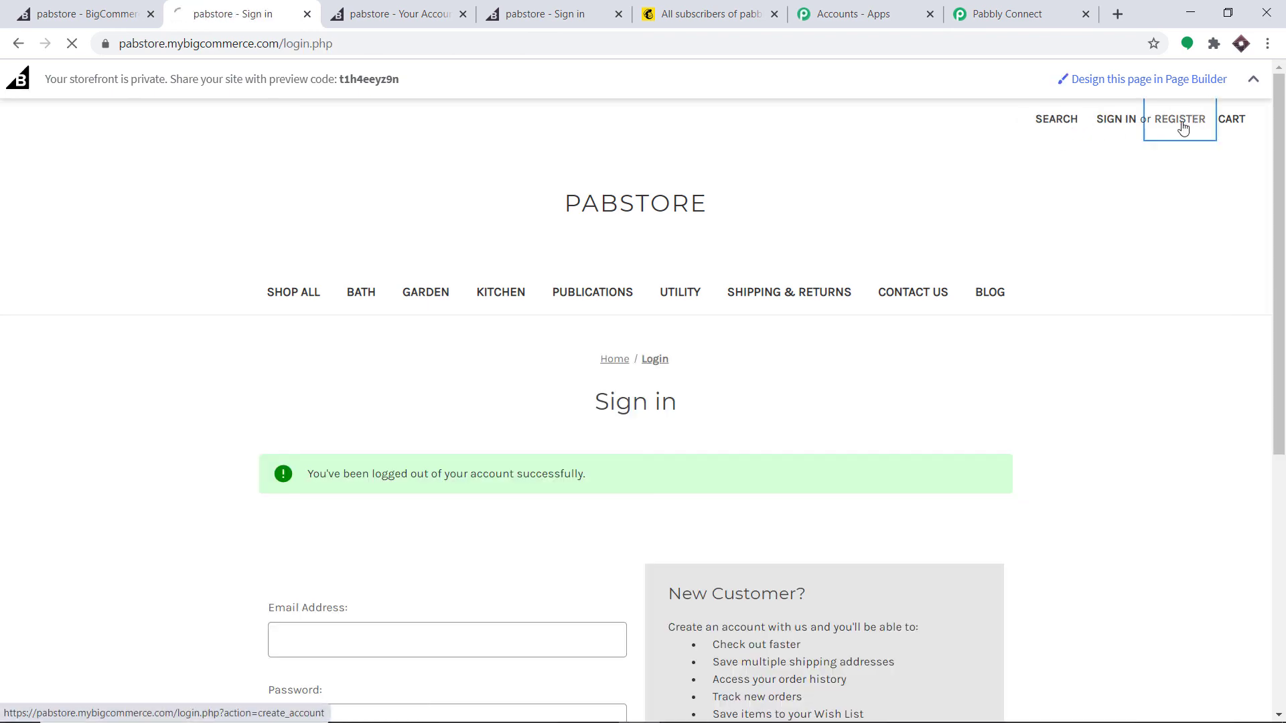
pyautogui.scroll(-3, 637, 290)
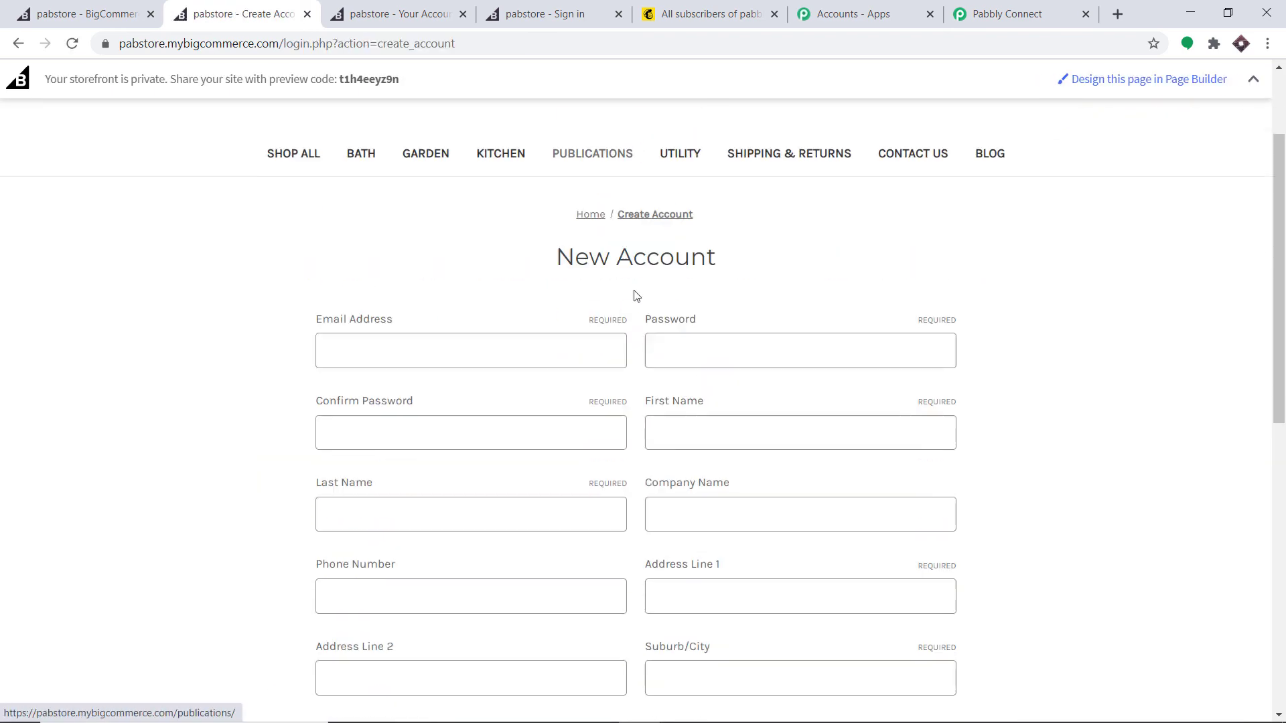
# Step: Autofill saved contact details, append '234' to the email, and enter and confirm a password
pyautogui.click(365, 328)
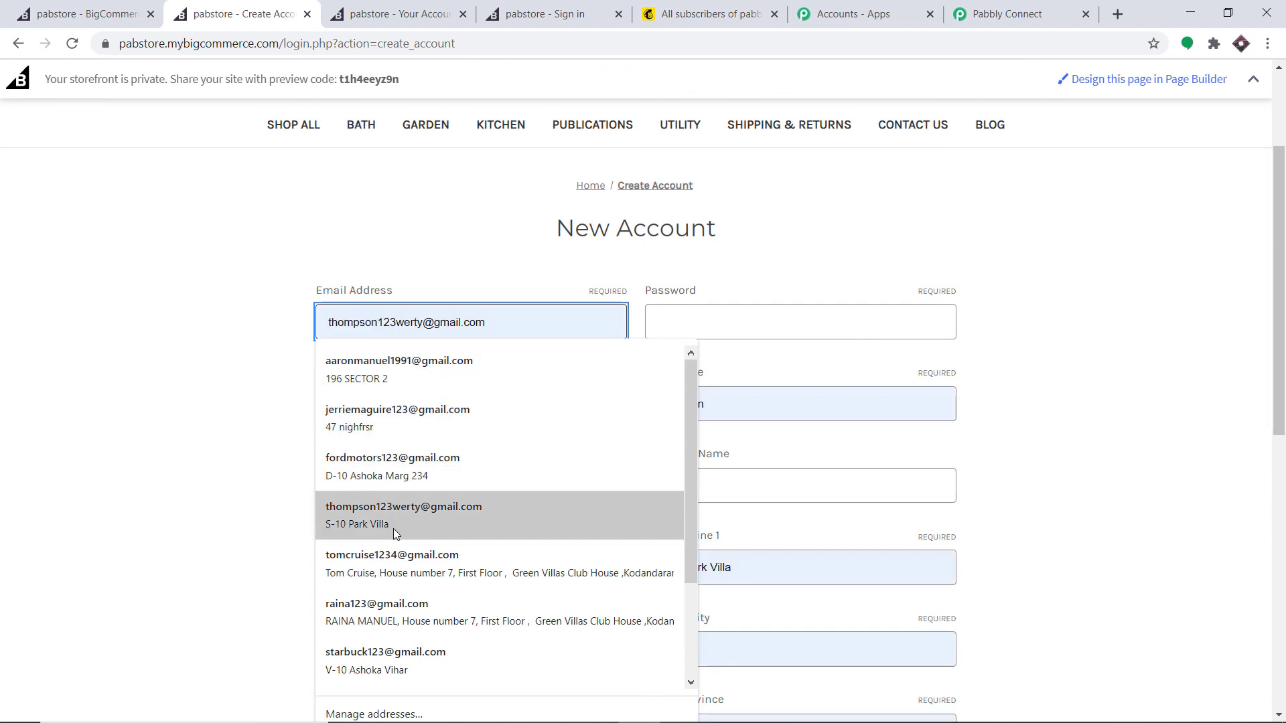
pyautogui.click(398, 652)
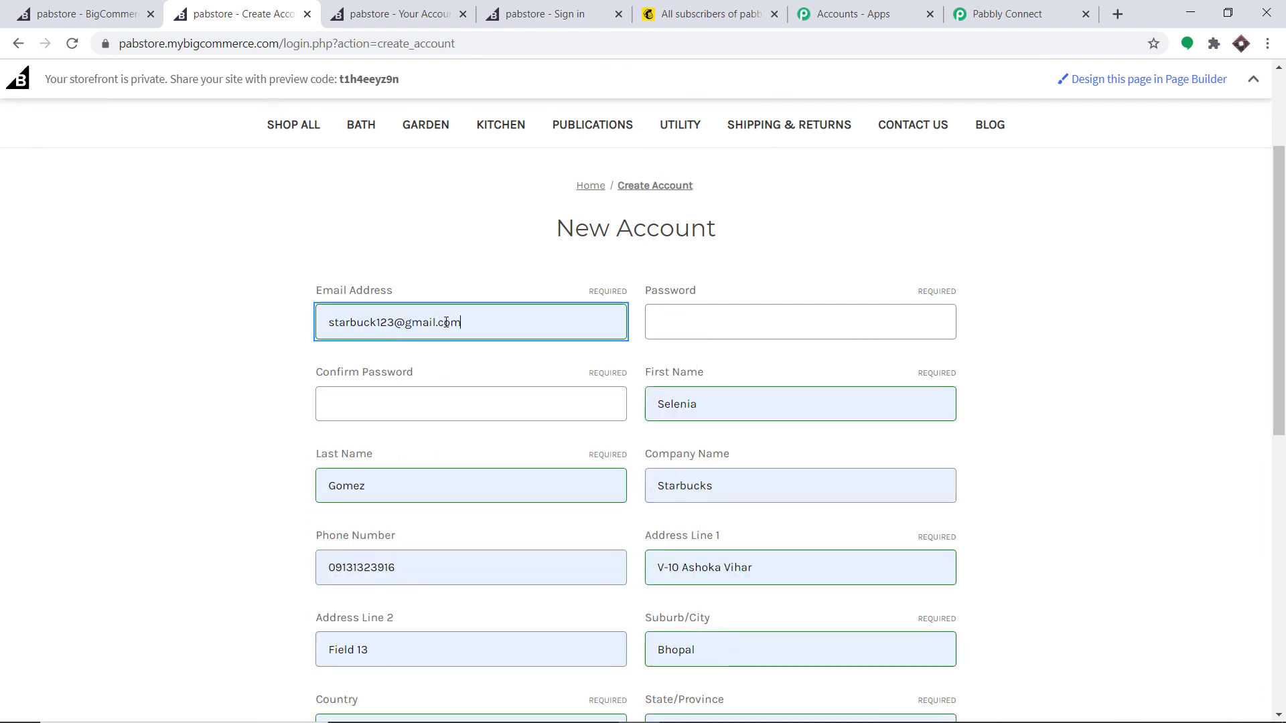
pyautogui.click(389, 324)
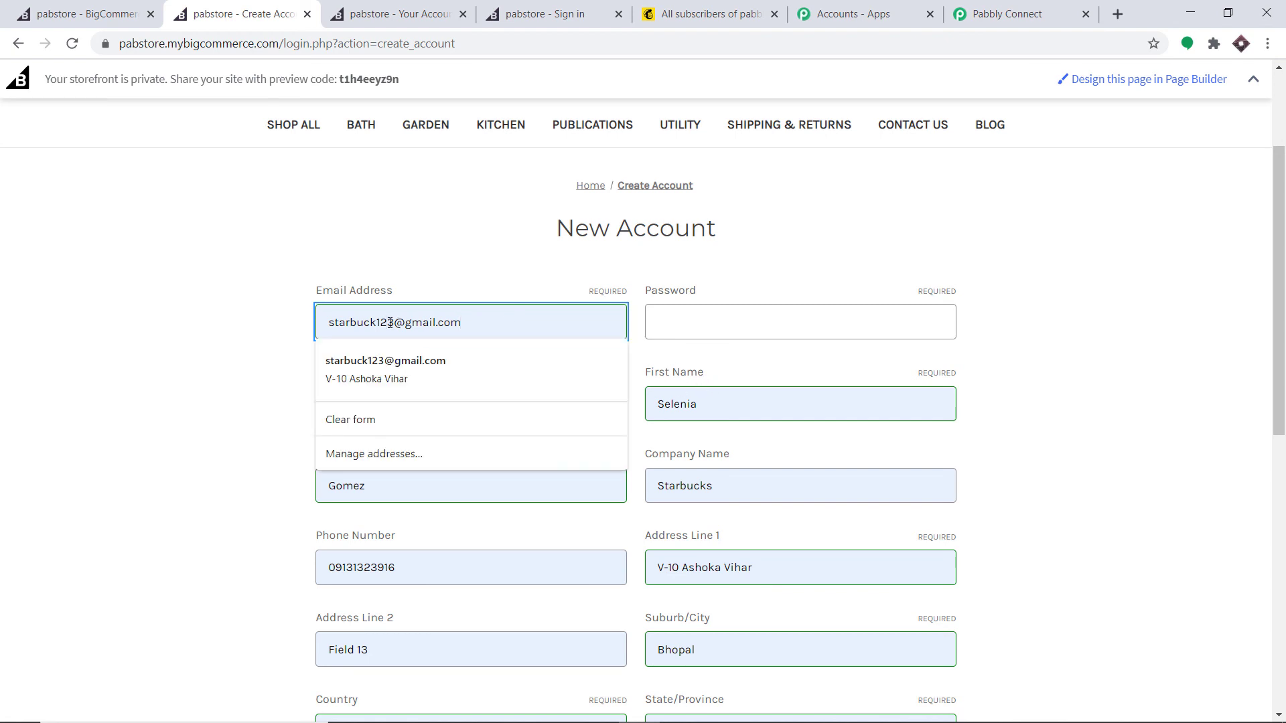
pyautogui.write('234')
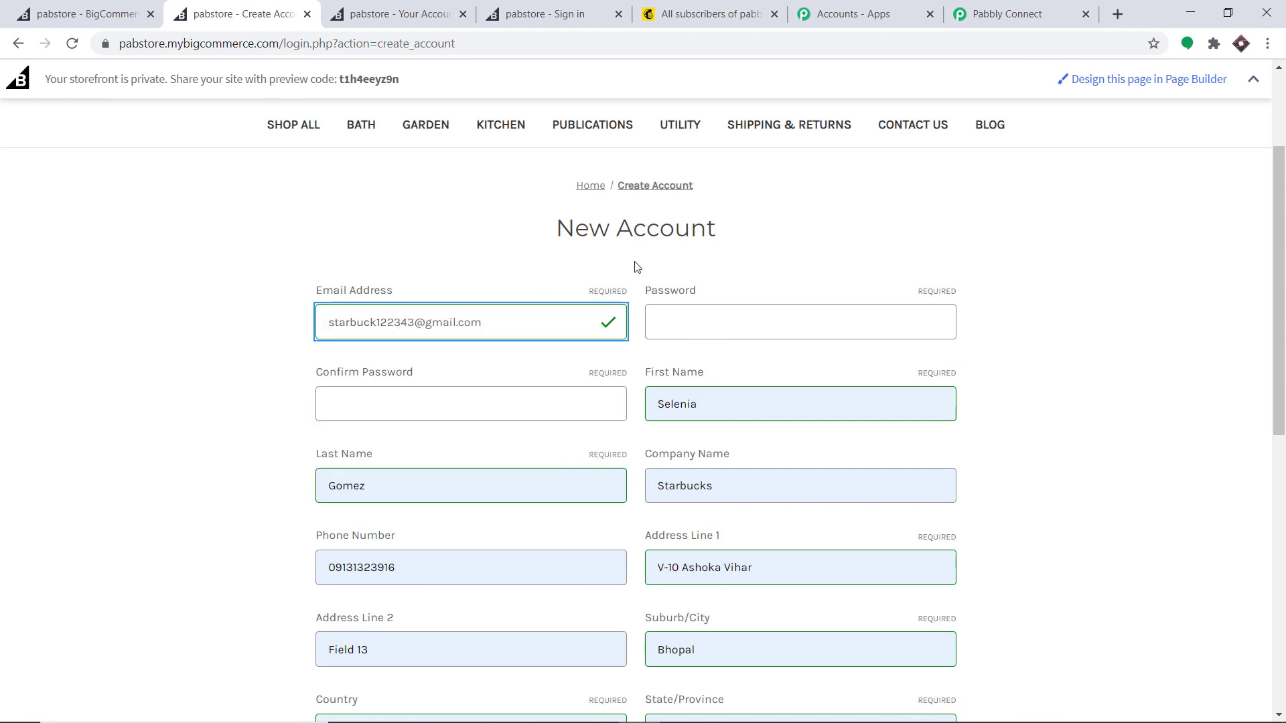
pyautogui.click(679, 312)
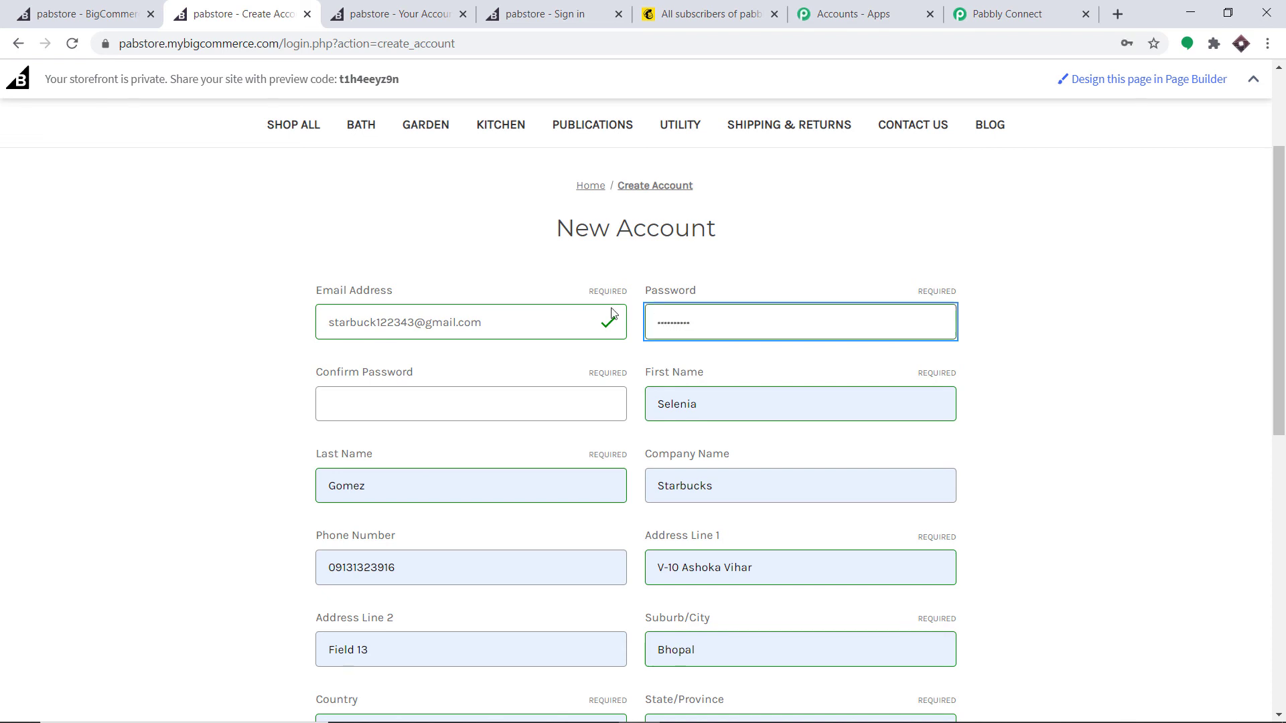
pyautogui.click(500, 404)
pyautogui.write('•••')
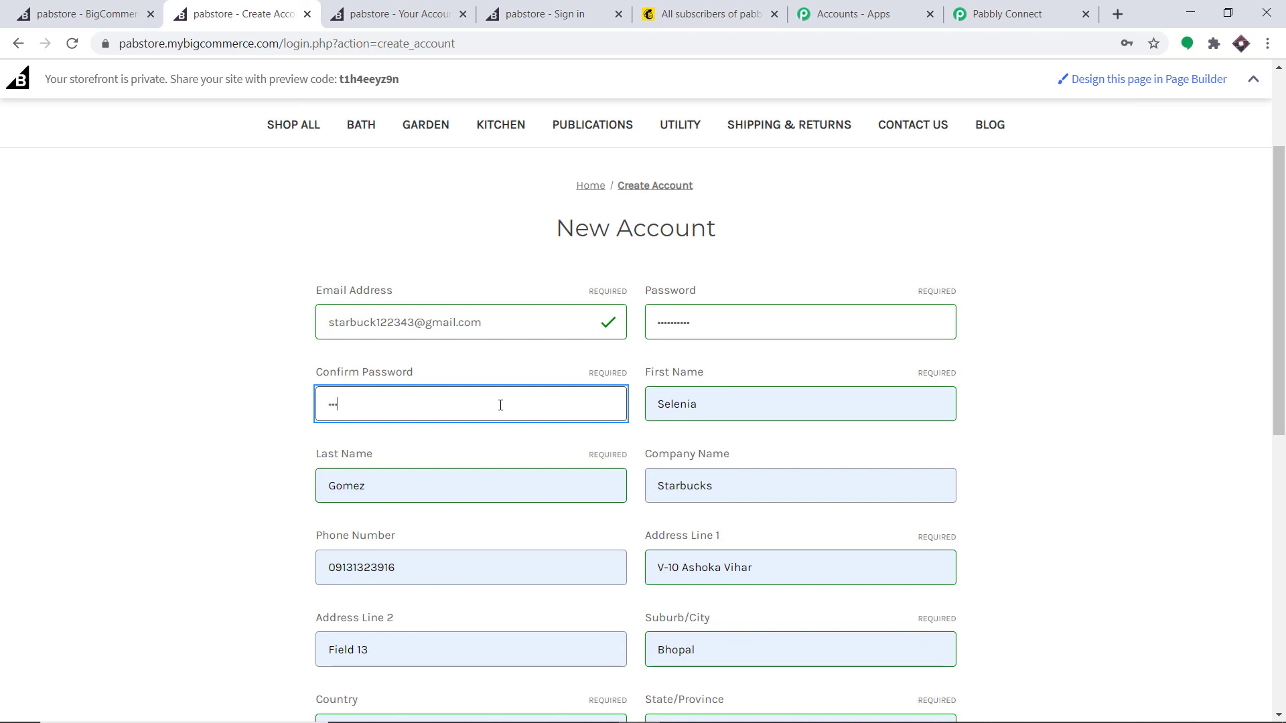
pyautogui.write('••')
# Step: Pass the reCAPTCHA check and submit the new account with Create Account
pyautogui.scroll(-1, 509, 401)
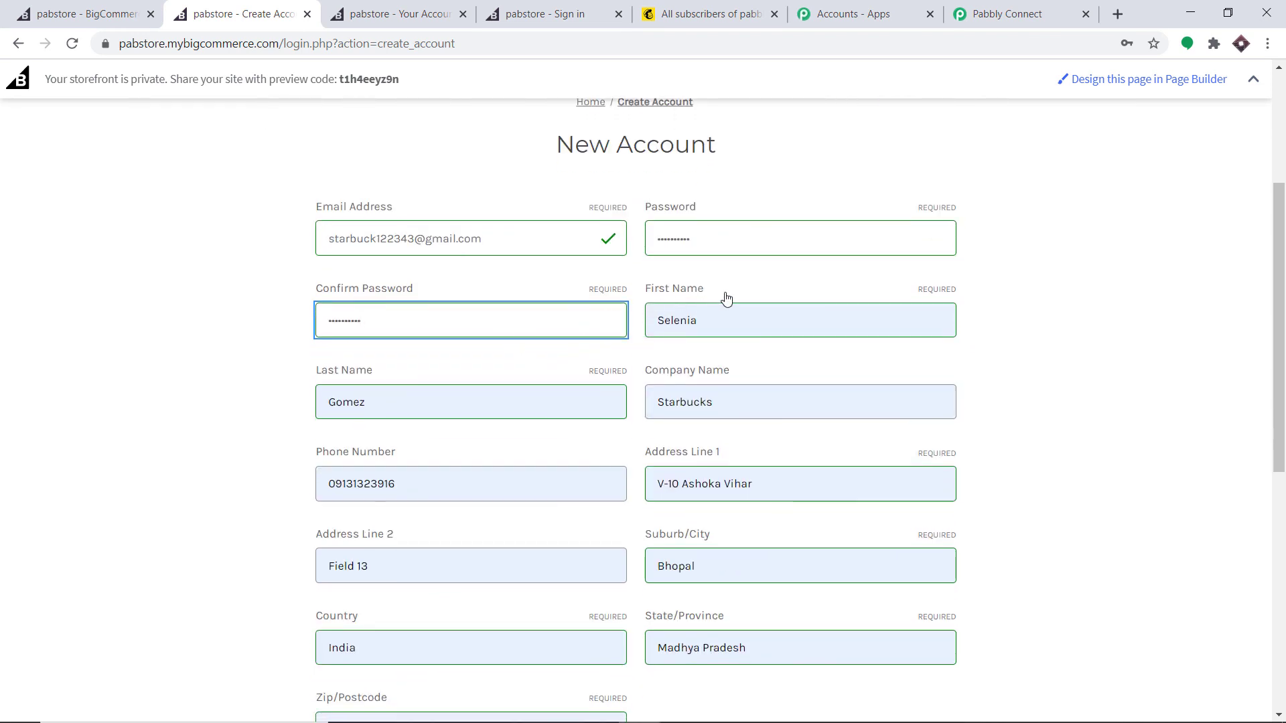
pyautogui.scroll(-1, 713, 410)
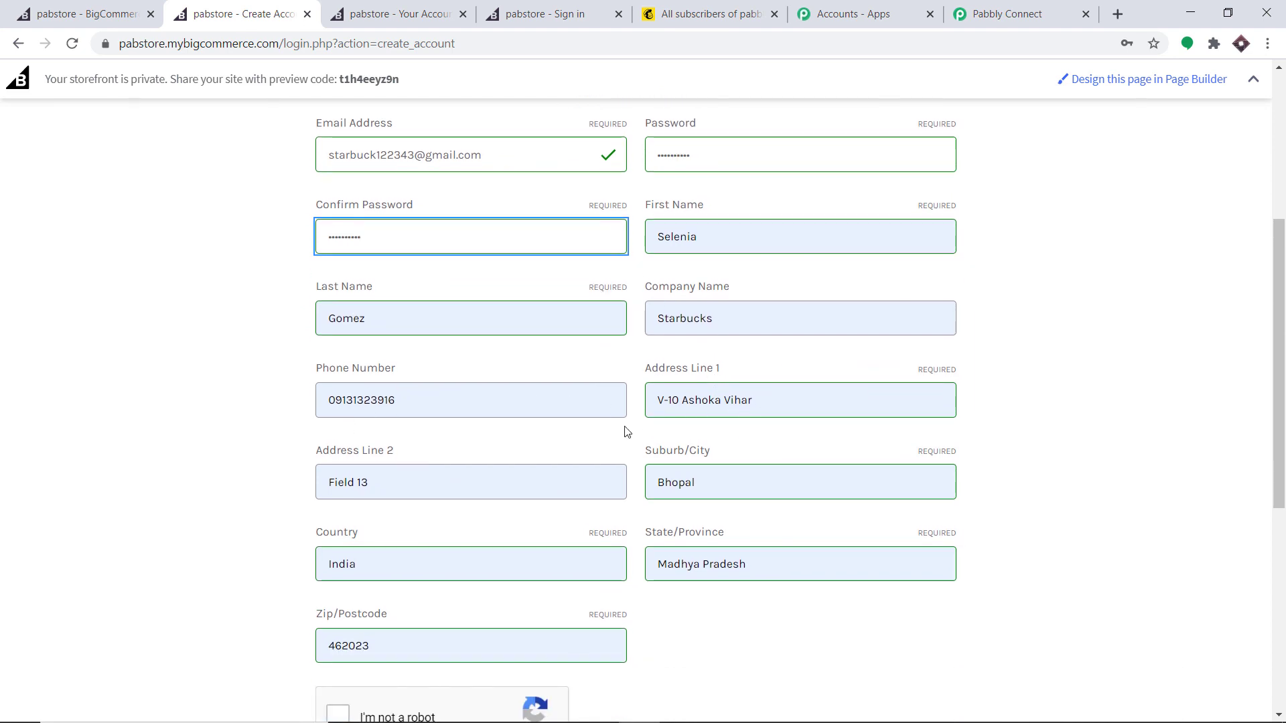
pyautogui.scroll(-1, 562, 382)
pyautogui.scroll(1, 630, 366)
pyautogui.scroll(-2, 251, 442)
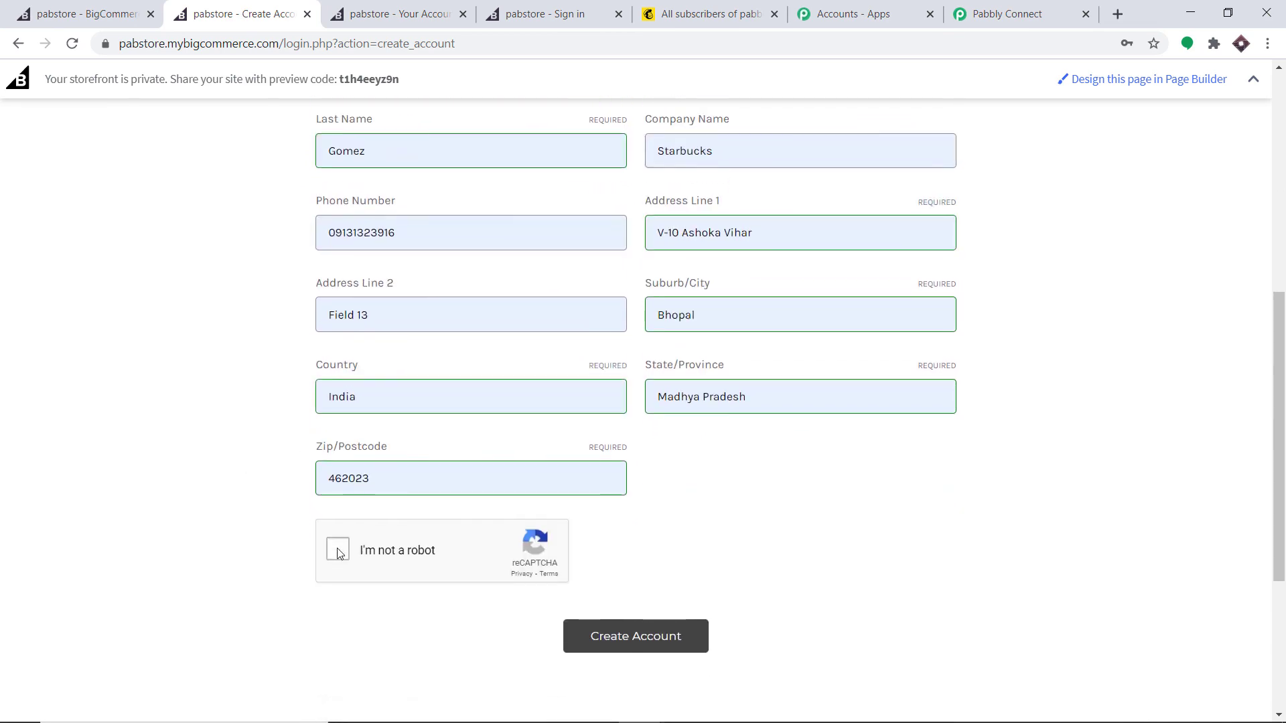
pyautogui.scroll(3, 612, 344)
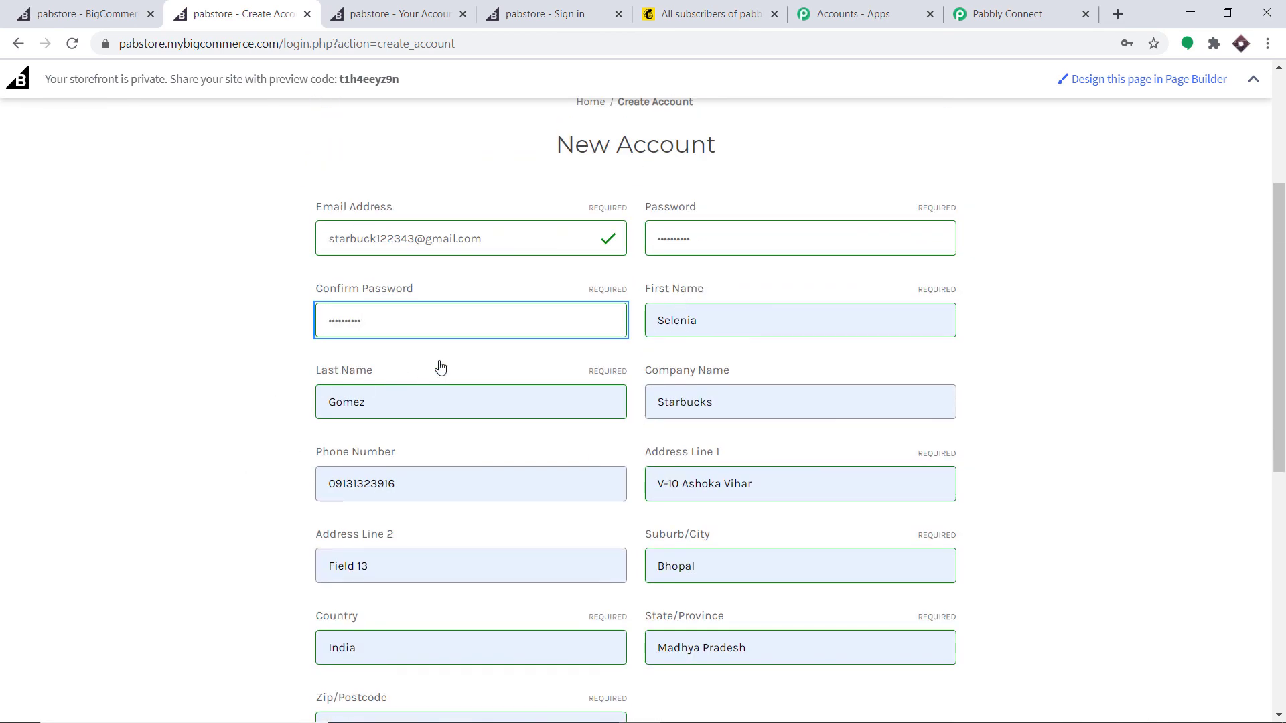
pyautogui.scroll(-2, 429, 378)
pyautogui.scroll(-1, 375, 516)
pyautogui.click(338, 546)
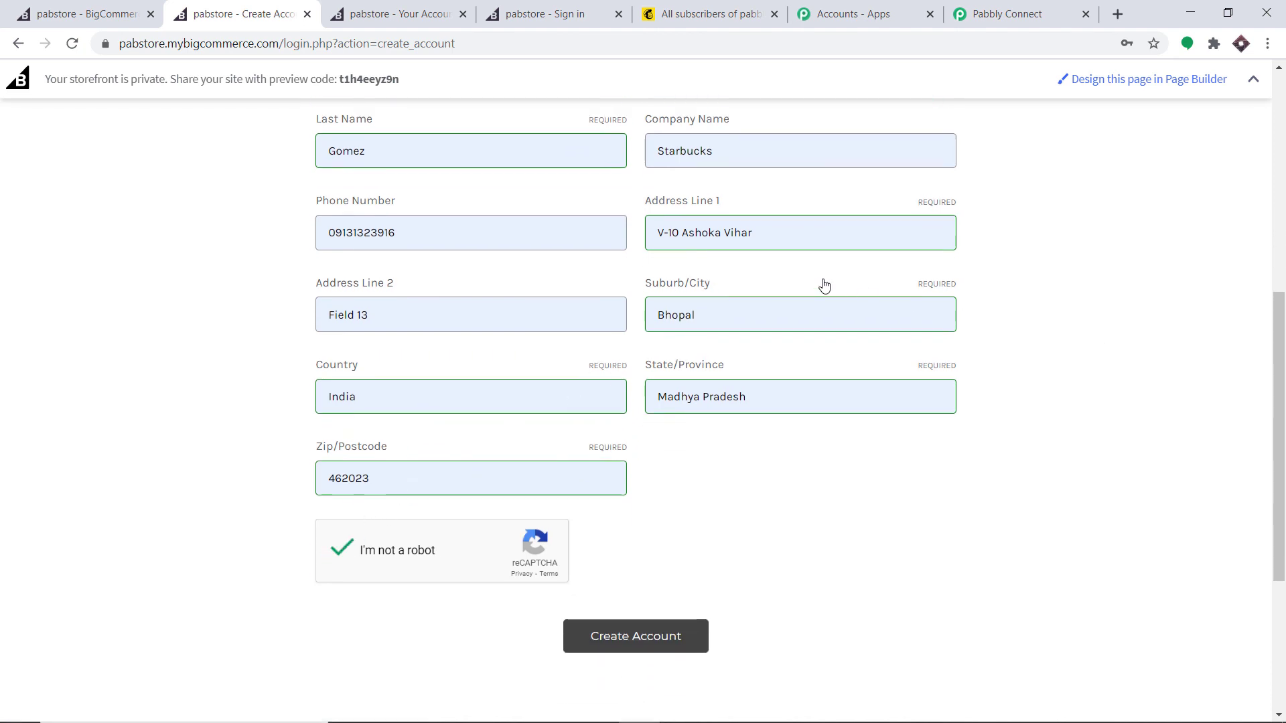
pyautogui.click(647, 641)
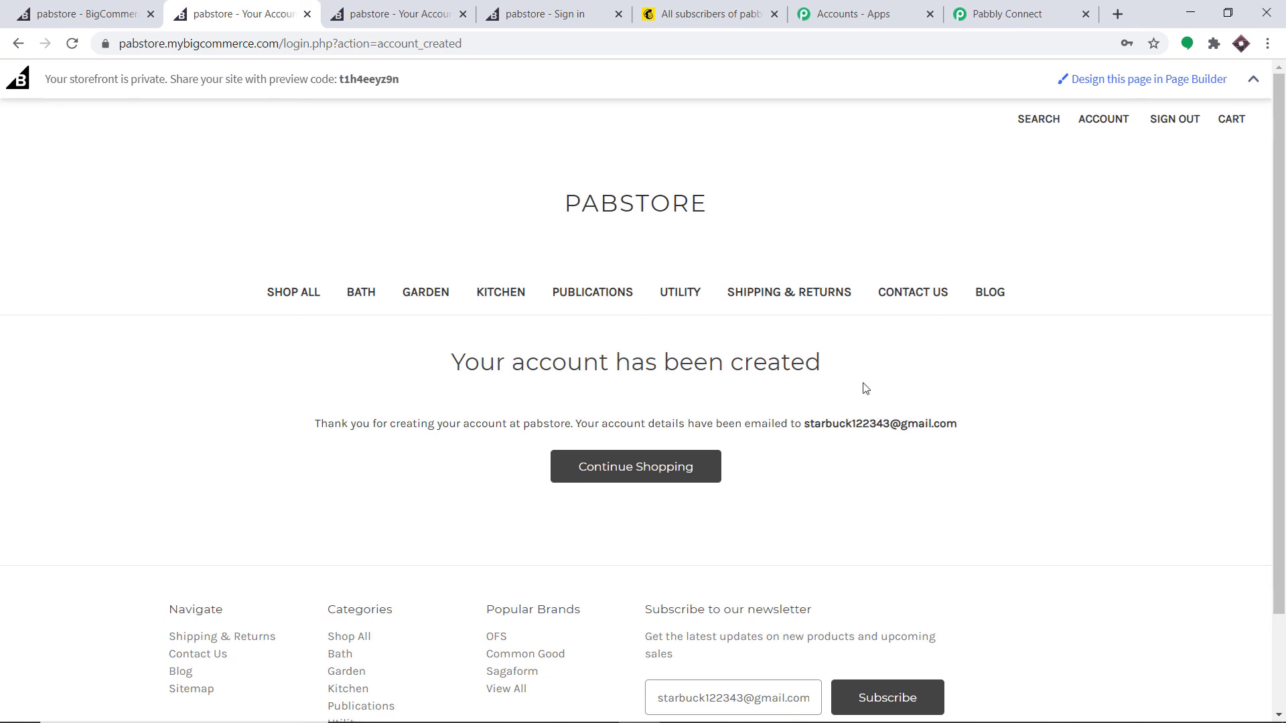
# Step: Reload Mailchimp's contact list, showing 28 contacts with the new store customer first
pyautogui.click(692, 7)
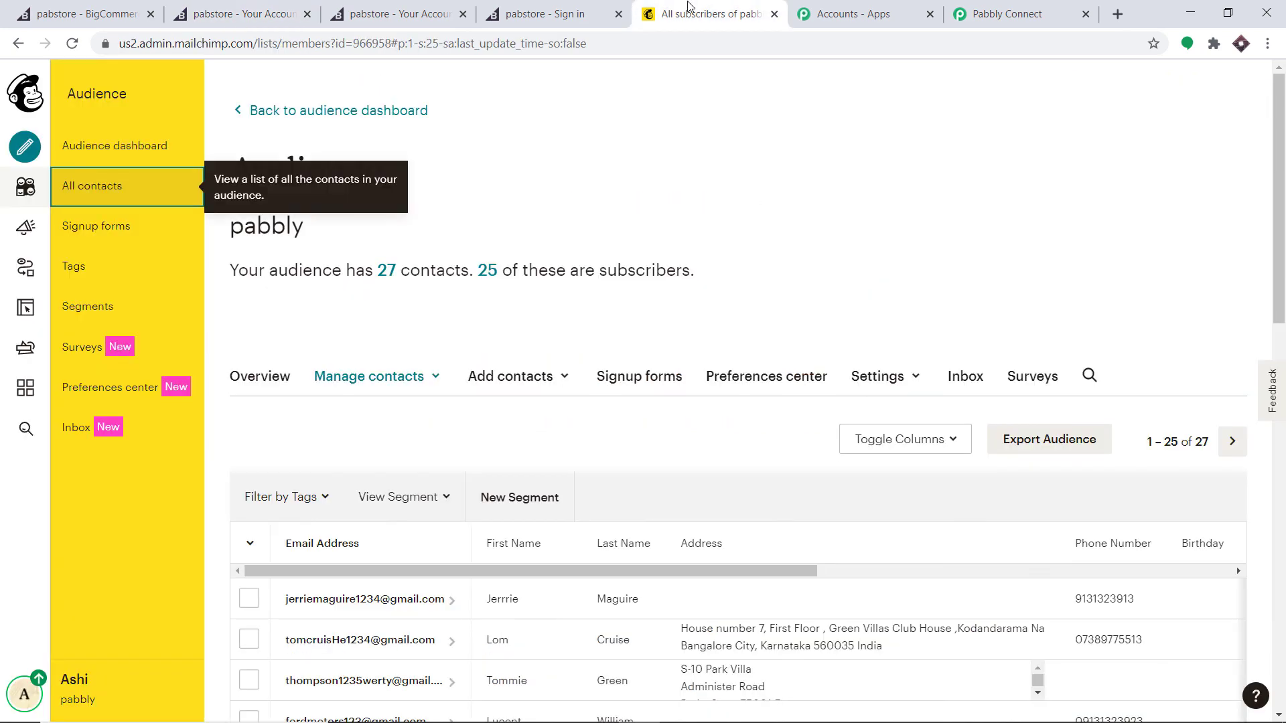
pyautogui.click(73, 46)
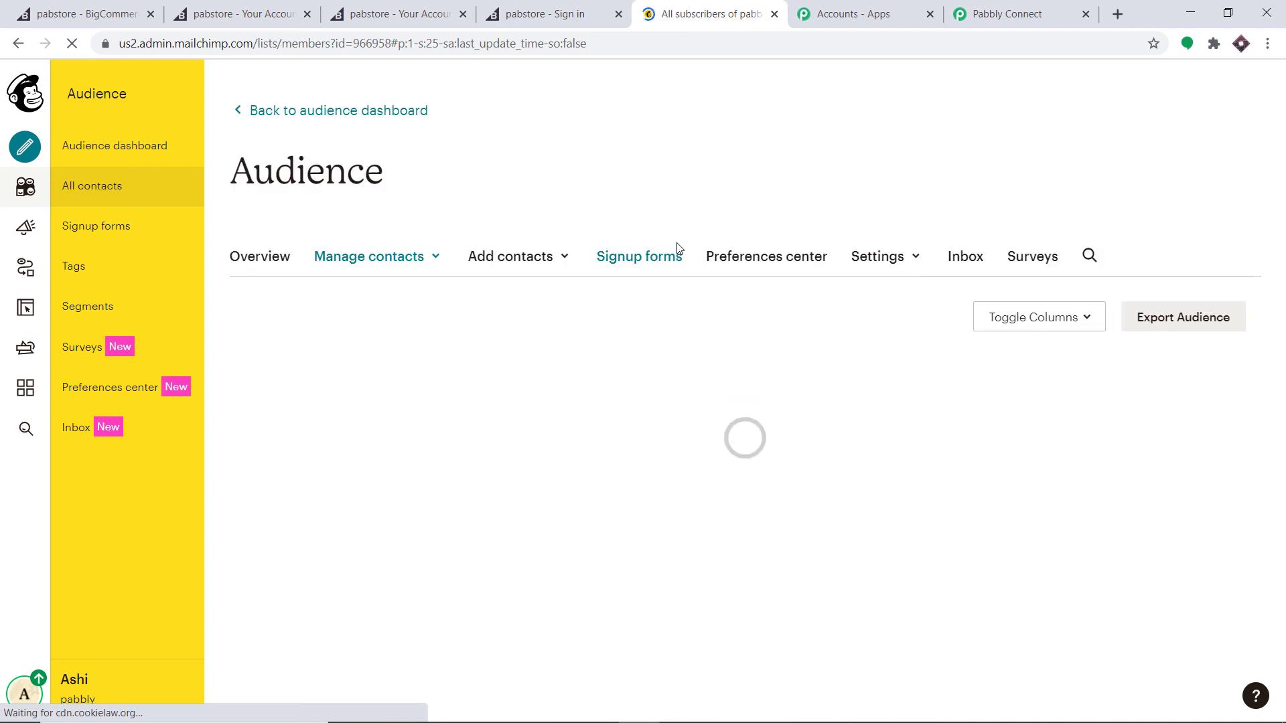
pyautogui.scroll(-1, 683, 234)
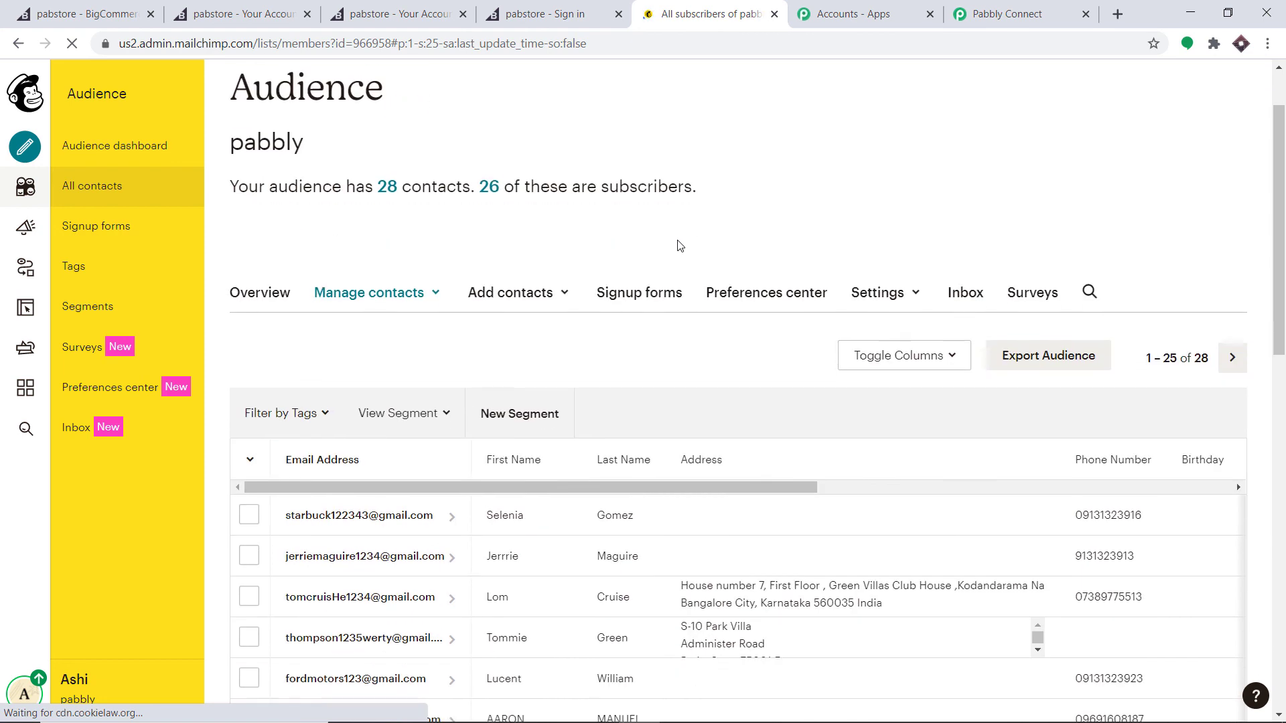